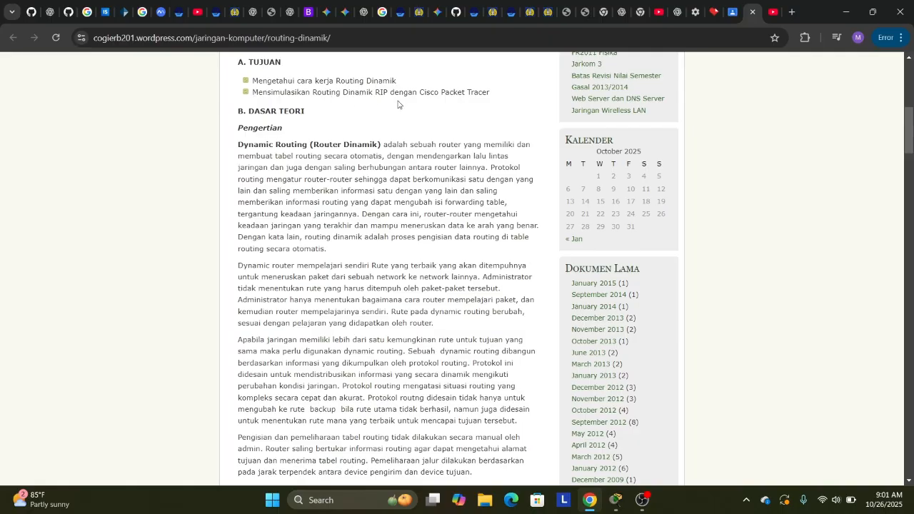
- Read the article's theory on dynamic routing, covering its definition, protocol types, advantages, disadvantages and comparison with static routing
scroll(420, 140, "down", 1)
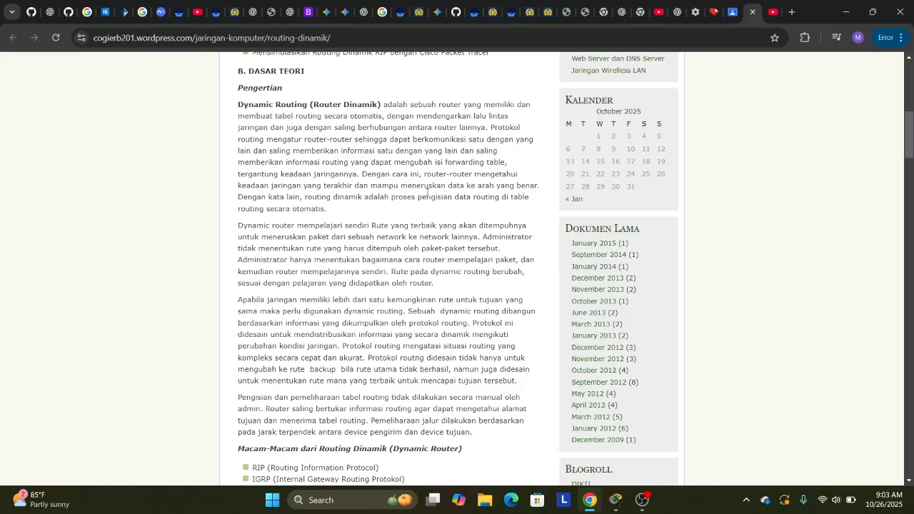
scroll(426, 192, "down", 3)
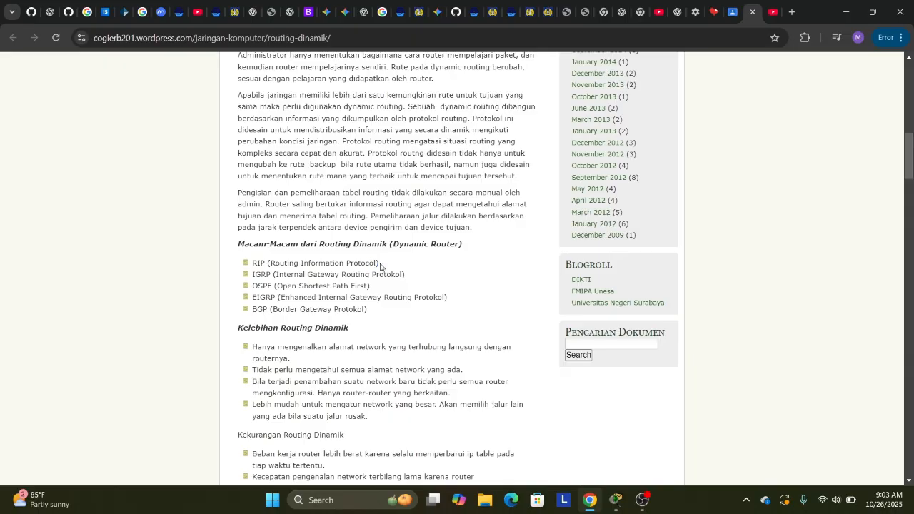
scroll(380, 268, "down", 2)
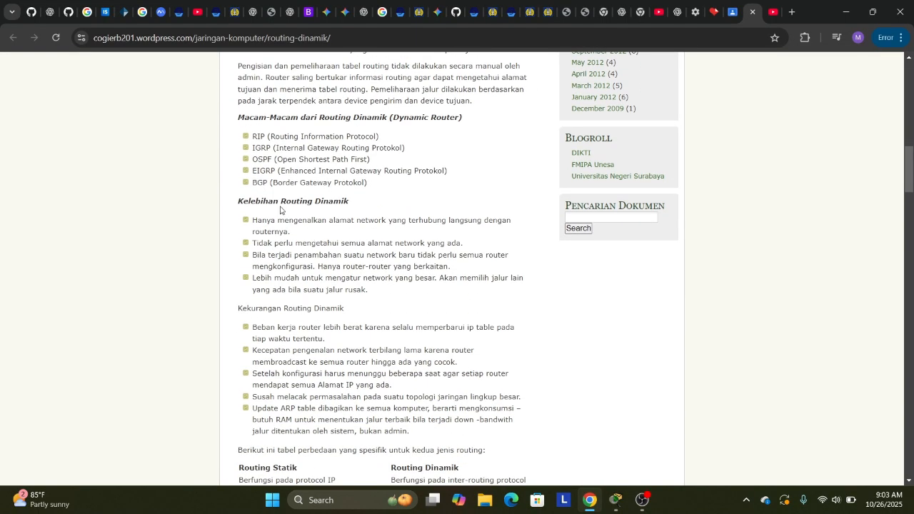
scroll(341, 203, "down", 1)
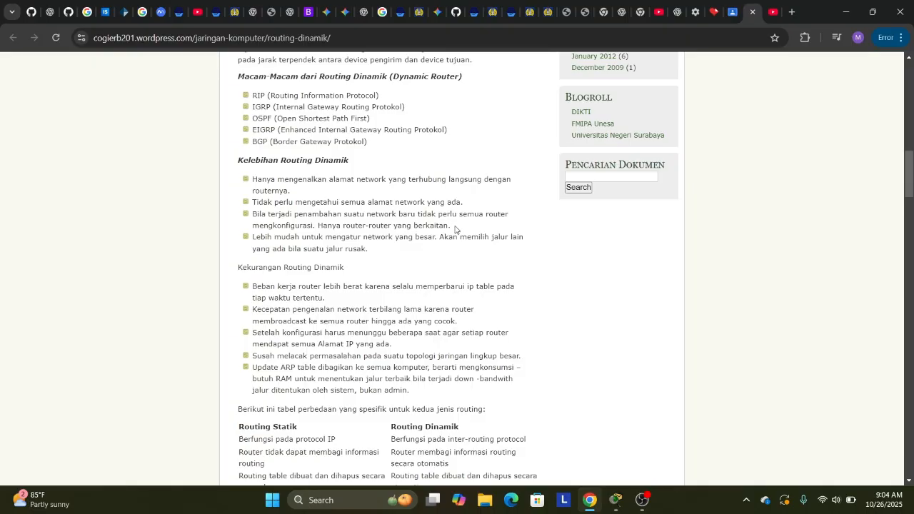
scroll(377, 247, "down", 1)
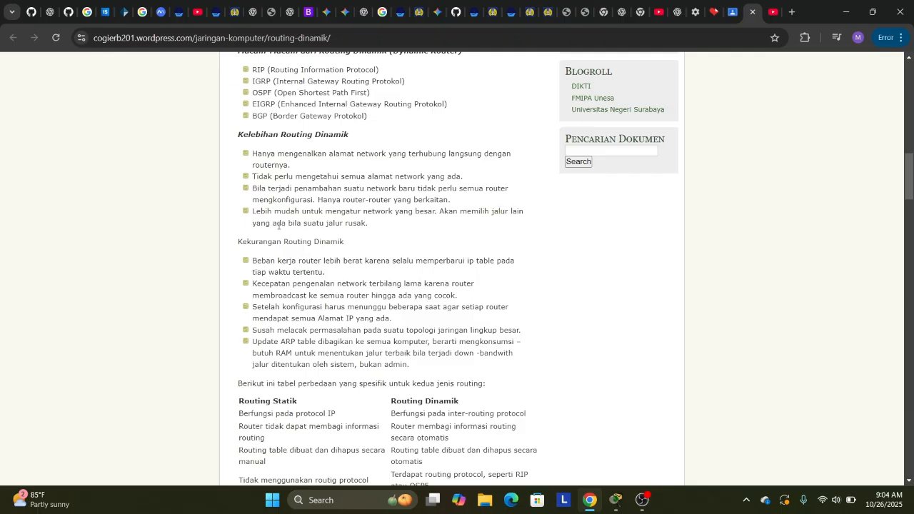
scroll(376, 231, "down", 1)
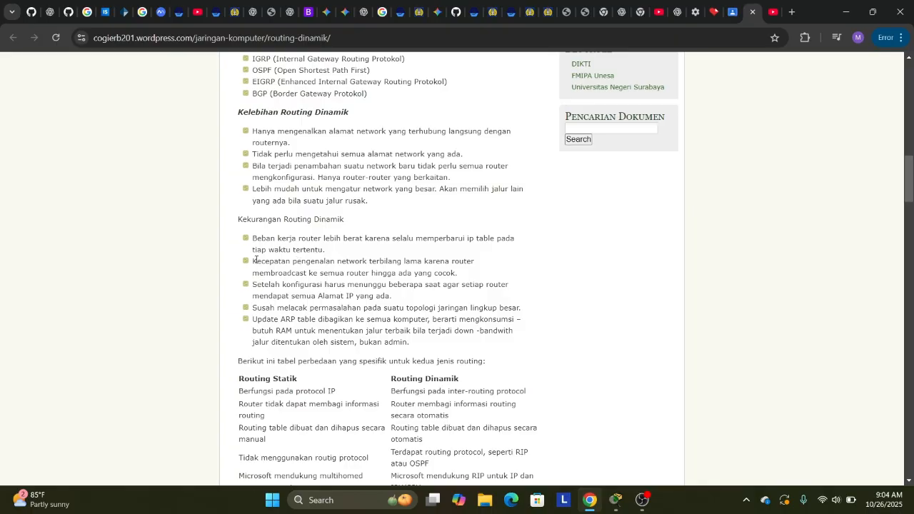
scroll(332, 263, "down", 1)
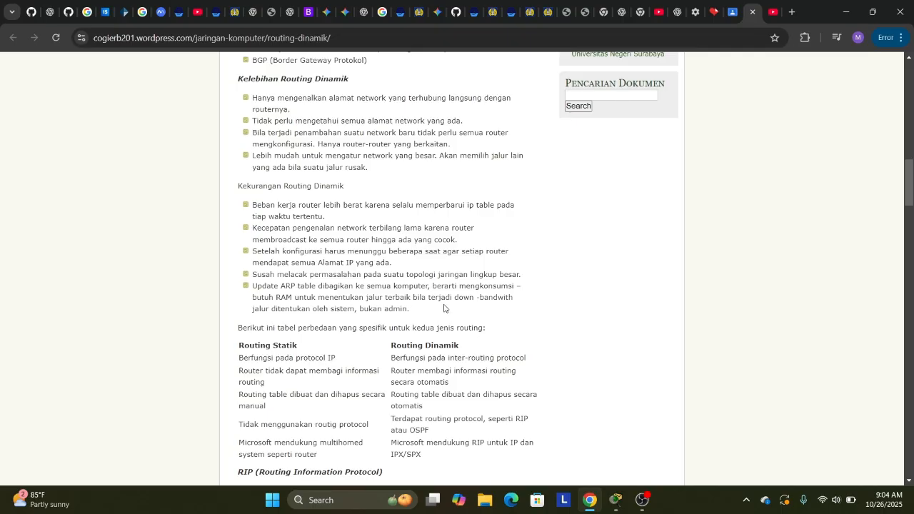
scroll(444, 308, "down", 3)
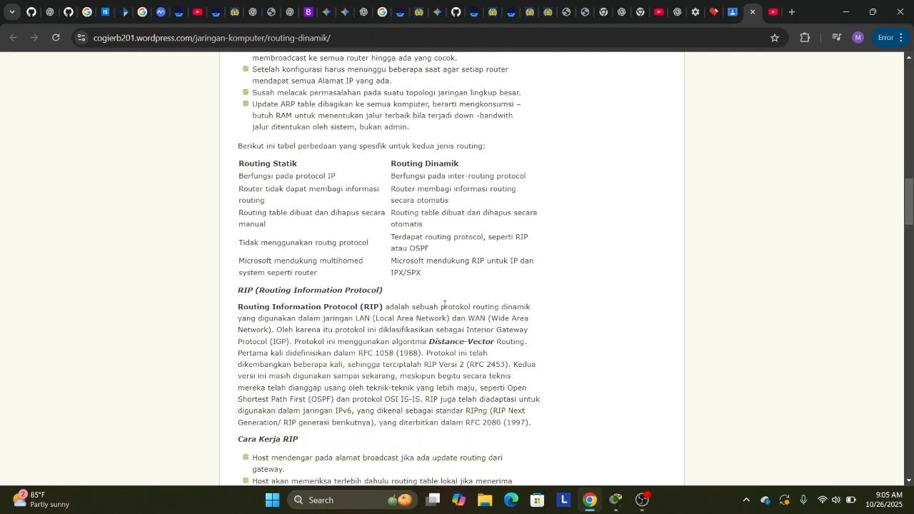
- Read the article's sections on Routing Information Protocol, covering its definition, how it works and its characteristics
scroll(444, 305, "down", 1)
scroll(443, 305, "down", 1)
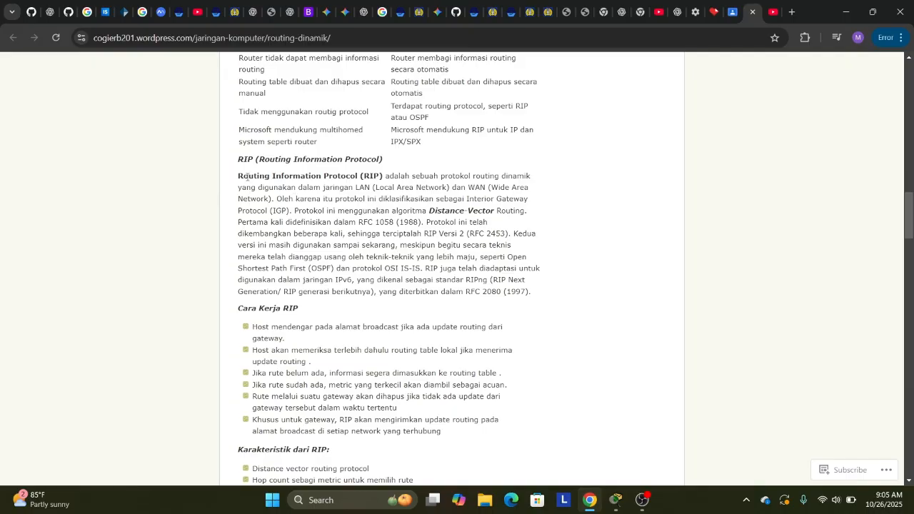
left_click_drag(239, 175, 356, 176)
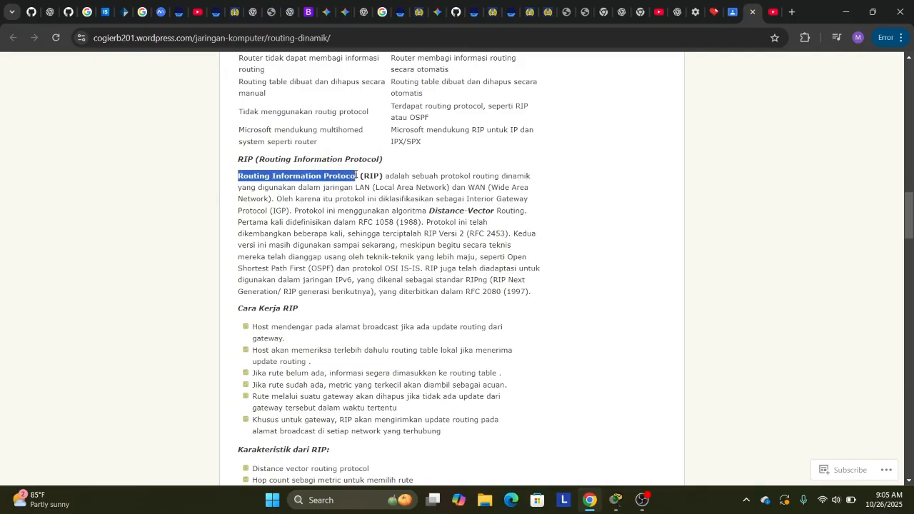
left_click_drag(425, 176, 514, 176)
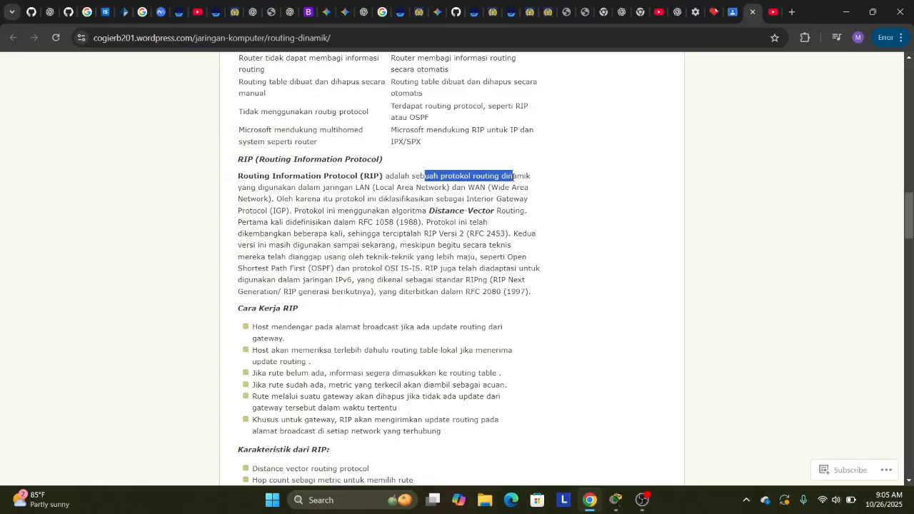
left_click(406, 175)
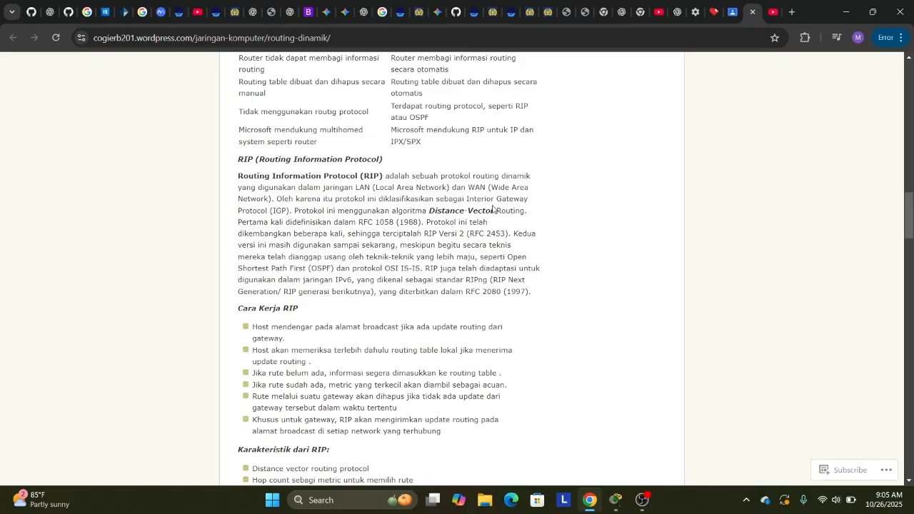
scroll(493, 209, "down", 3)
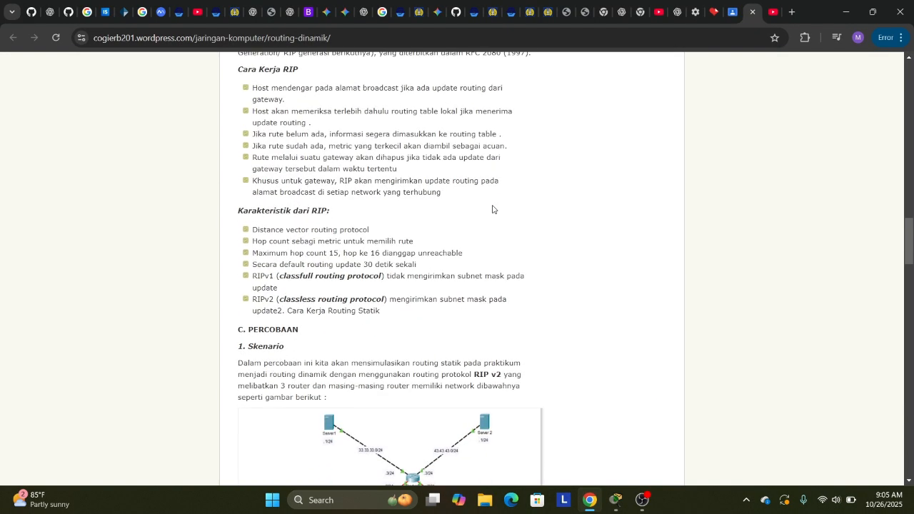
- Examine the experiment scenario using RIP v2 and its network diagram in the article
scroll(493, 209, "down", 4)
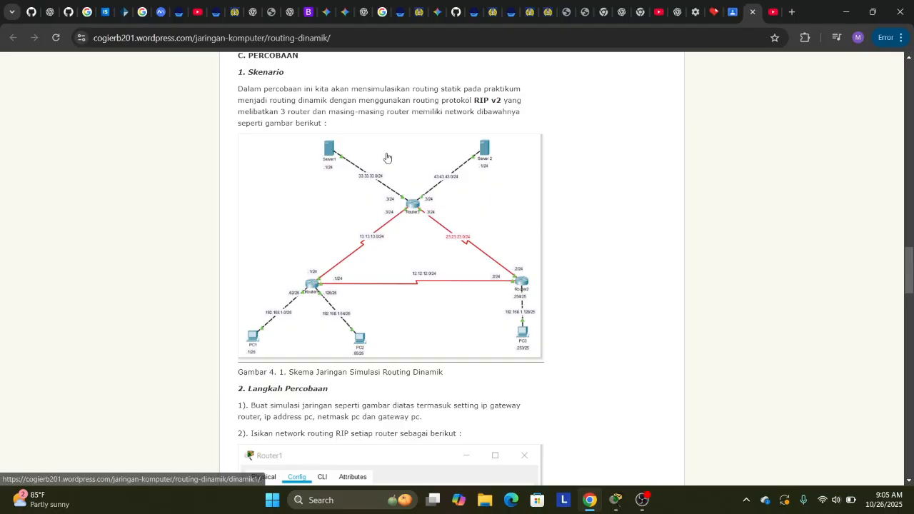
left_click_drag(238, 89, 517, 86)
left_click(527, 101)
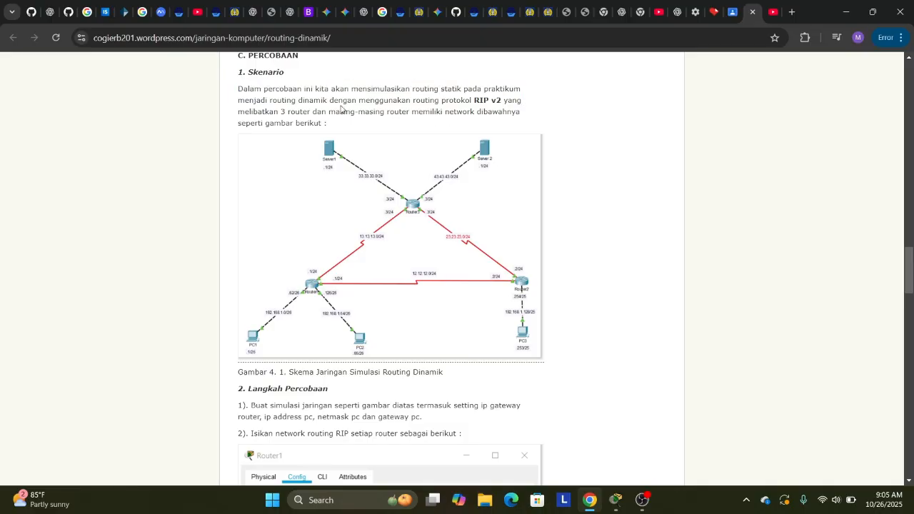
left_click_drag(423, 104, 517, 101)
left_click(527, 105)
scroll(526, 104, "down", 1)
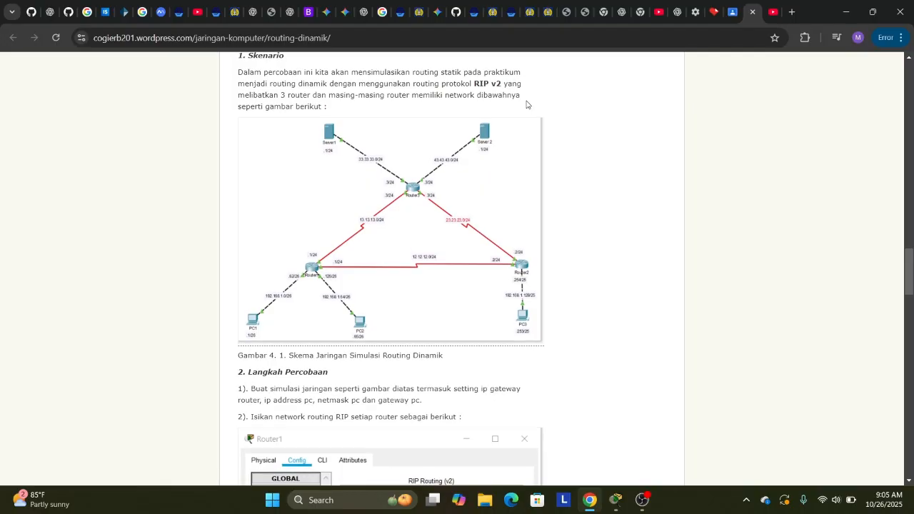
- Switch to Cisco Packet Tracer and shift Server1 slightly upward in the network topology
left_click(616, 500)
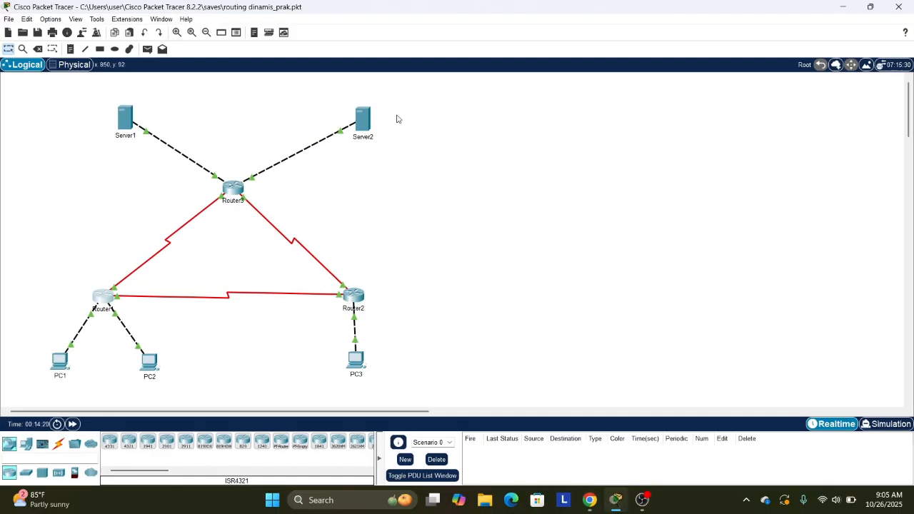
left_click_drag(123, 120, 122, 117)
left_click(409, 243)
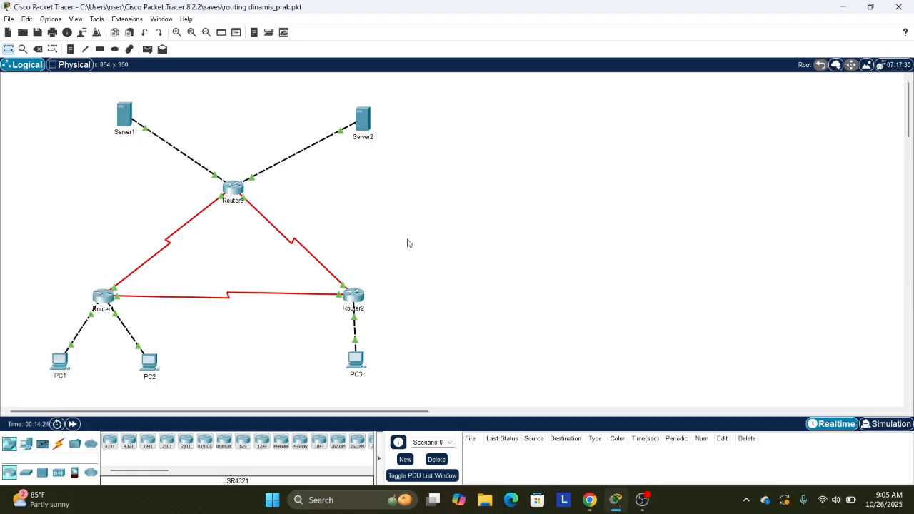
- Switch back to the article in the browser and read experiment steps 1 and 2 on building the simulation and entering RIP networks
left_click(590, 501)
scroll(471, 354, "down", 3)
scroll(471, 354, "down", 1)
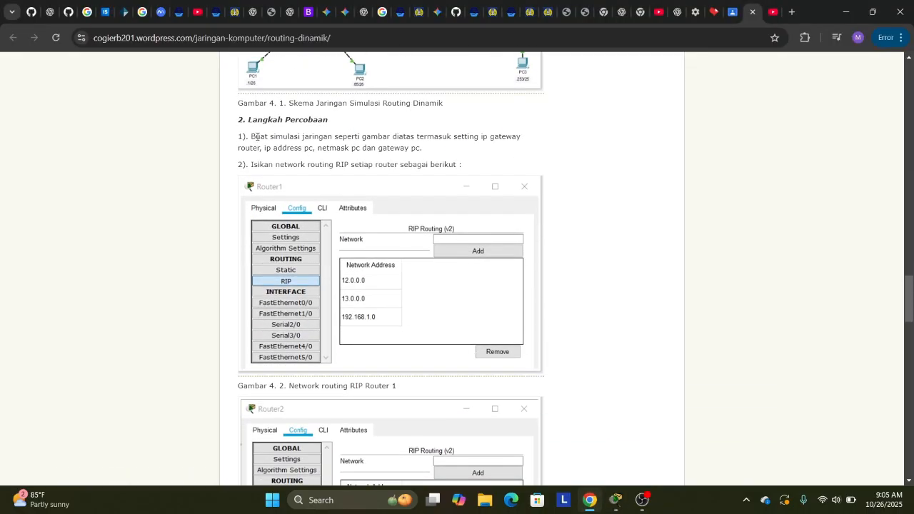
left_click_drag(254, 136, 359, 136)
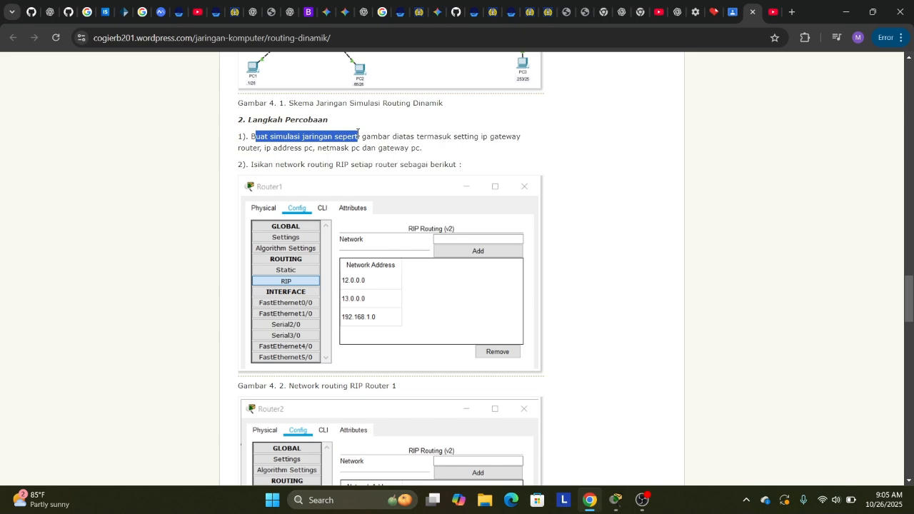
left_click(453, 155)
left_click_drag(259, 165, 418, 166)
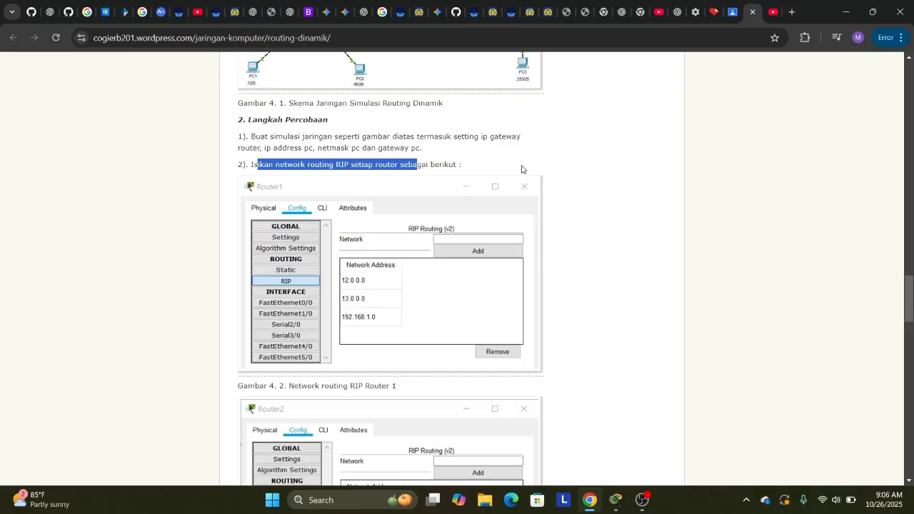
- Switch to Cisco Packet Tracer and remove Router1's static routes to 33.33.33.0/24, 43.43.43.0/24 and 192.168.1.128/25, then check its RIP settings
left_click(617, 500)
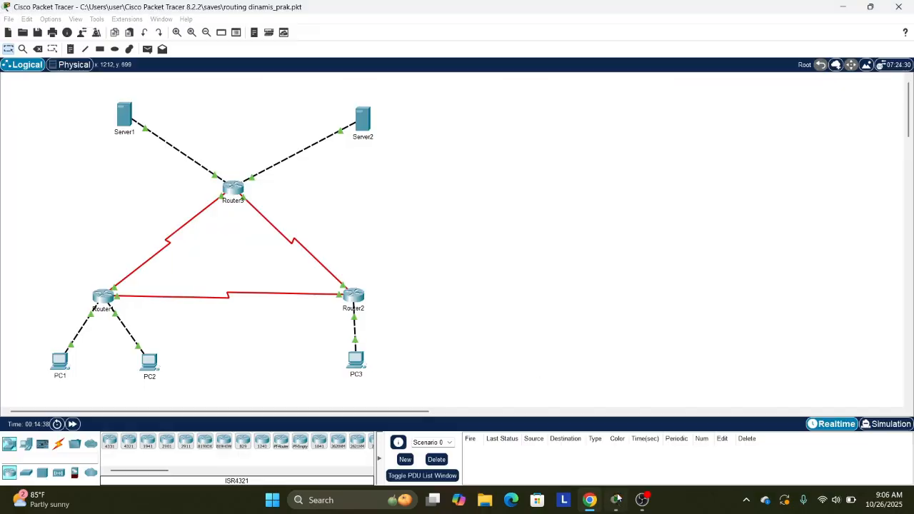
left_click(104, 298)
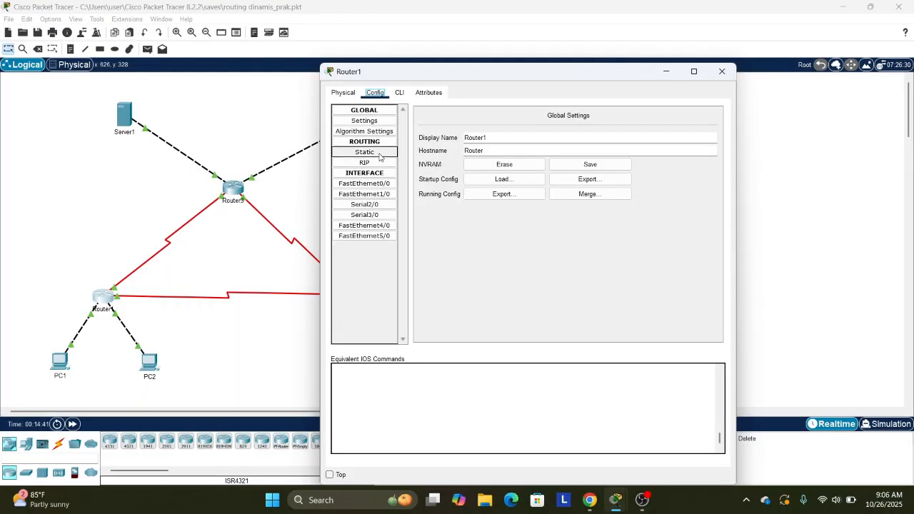
left_click(380, 155)
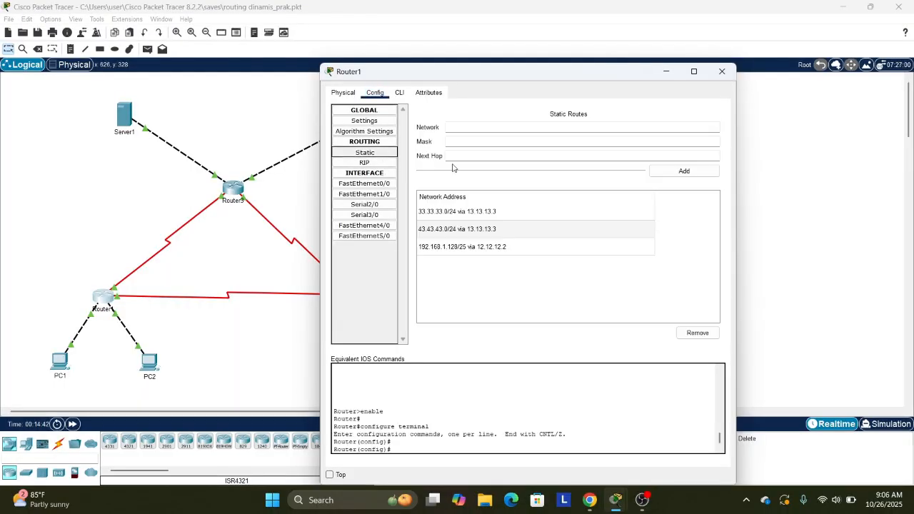
left_click(559, 217)
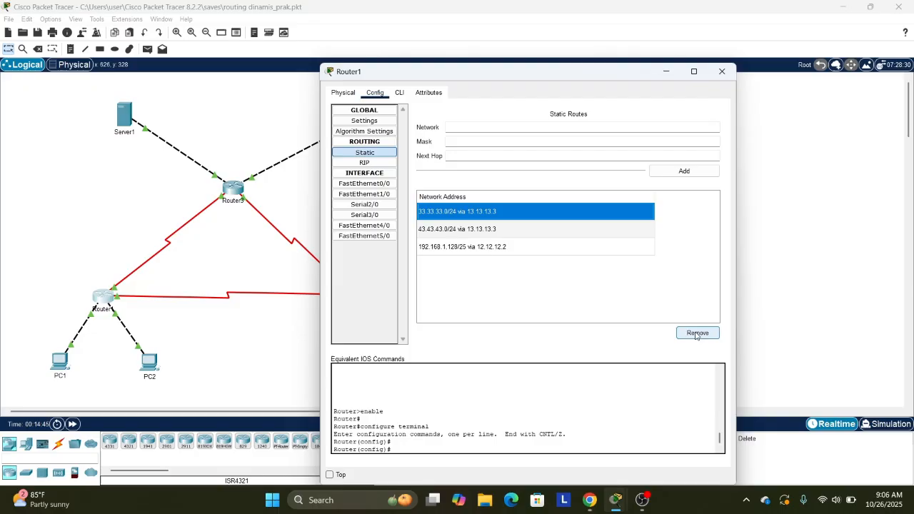
left_click(698, 332)
left_click(547, 213)
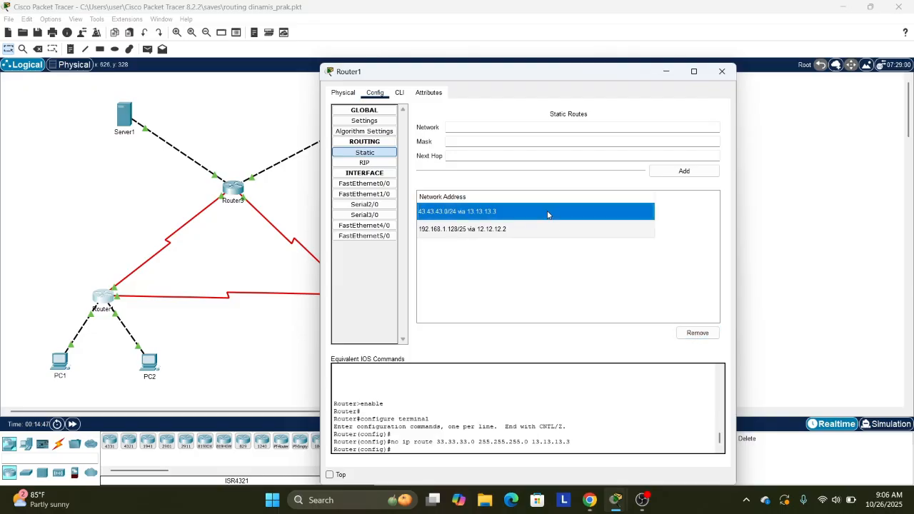
left_click(711, 335)
left_click(583, 216)
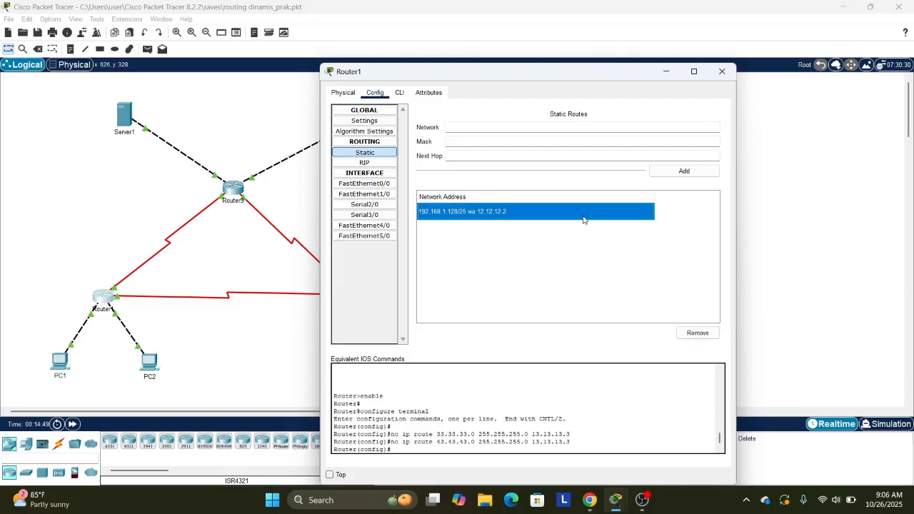
left_click(705, 331)
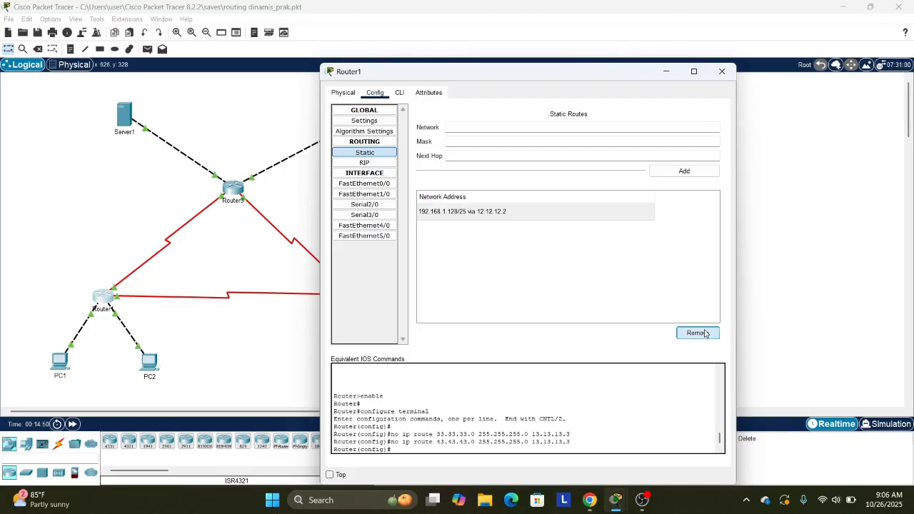
left_click(365, 163)
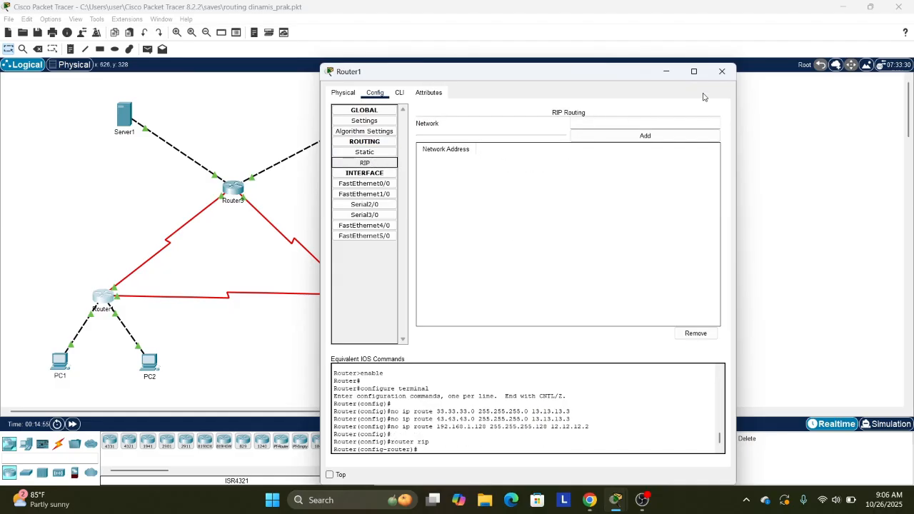
left_click(735, 73)
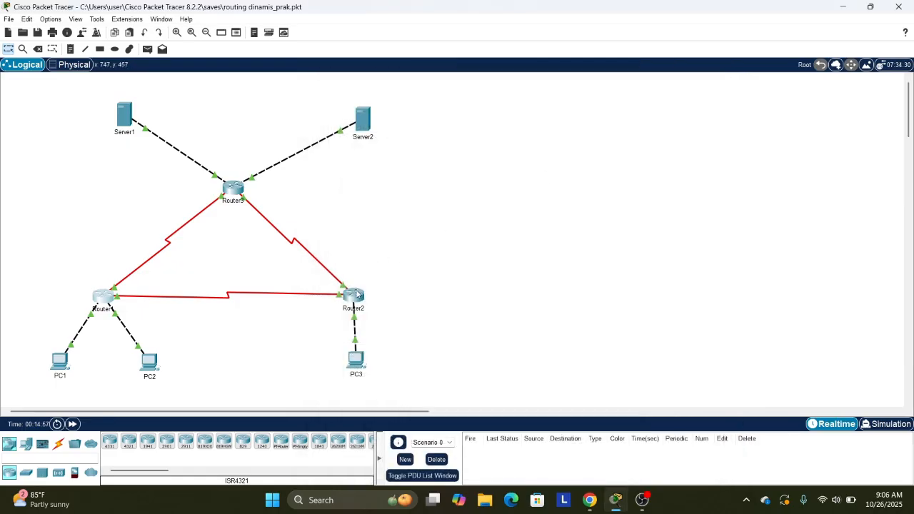
- Remove Router2's static routes to 33.33.33.0/24, 43.43.43.0/24 and 192.168.1.0/25, then close its configuration window
left_click(357, 294)
left_click(376, 93)
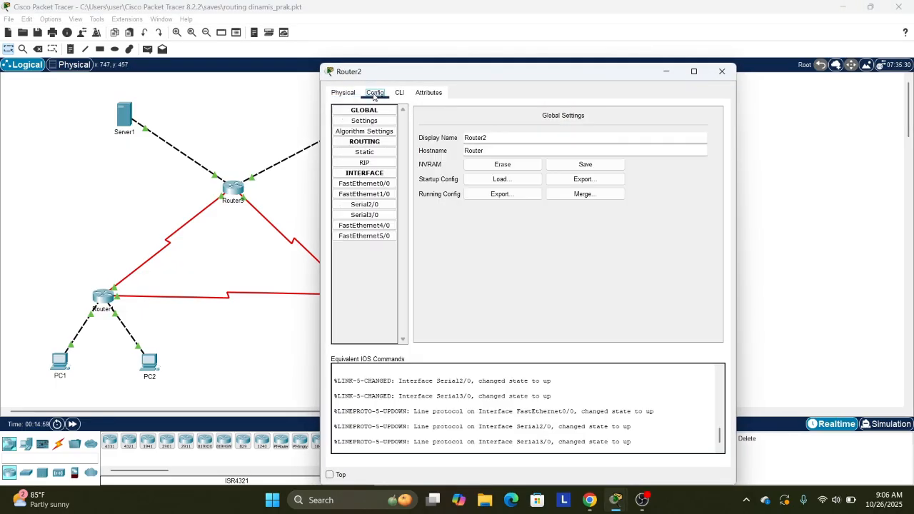
left_click(365, 152)
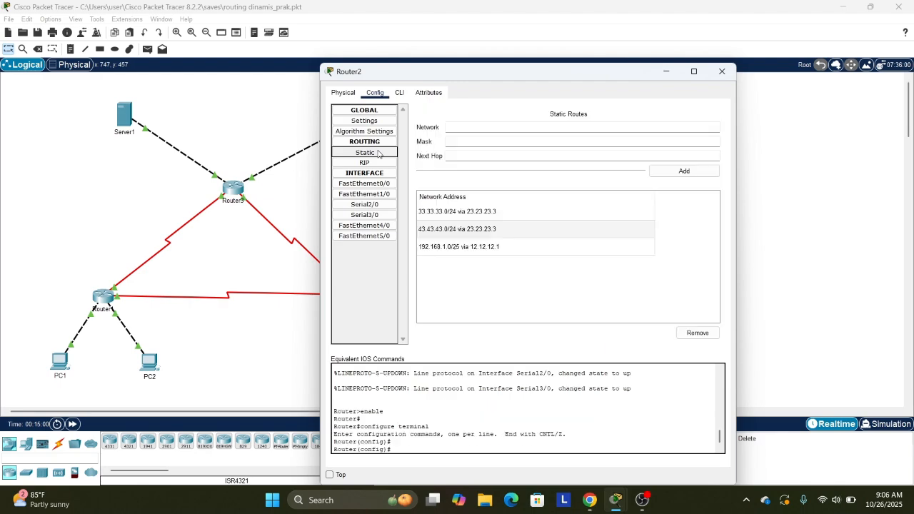
left_click(480, 212)
left_click(698, 333)
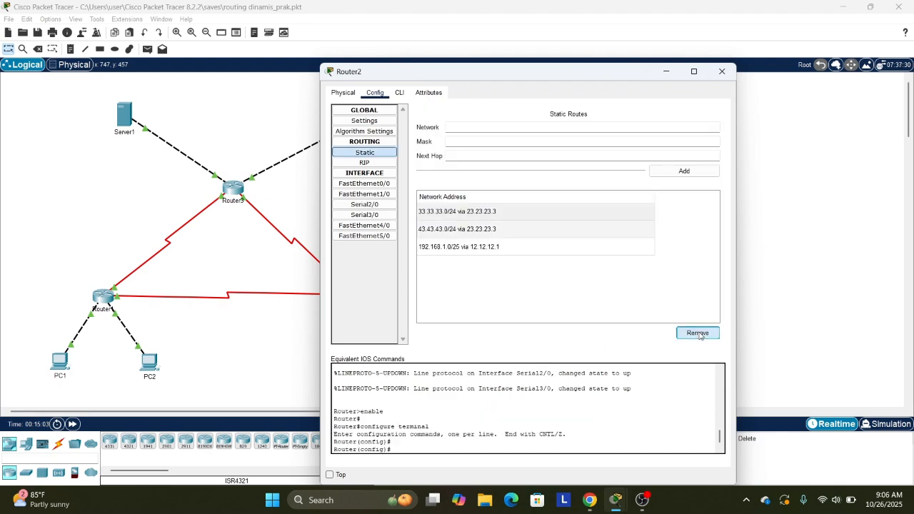
left_click(563, 213)
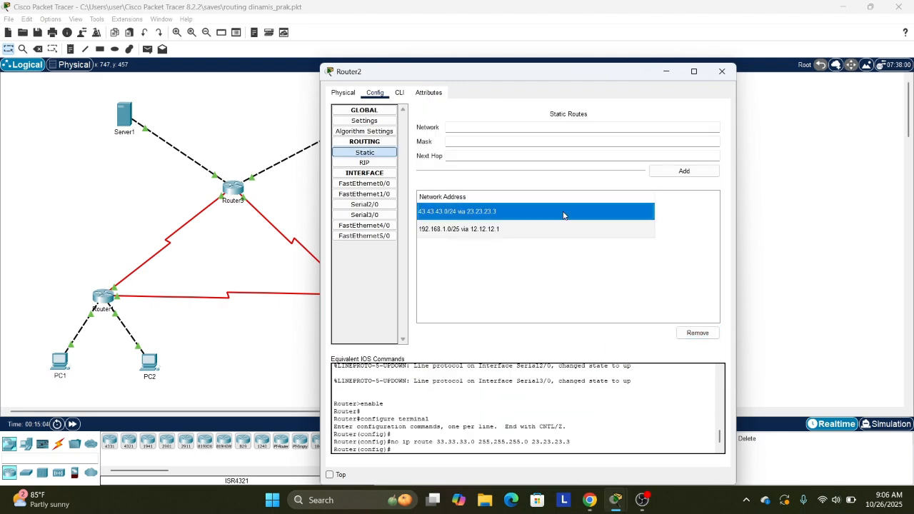
left_click(697, 333)
left_click(561, 212)
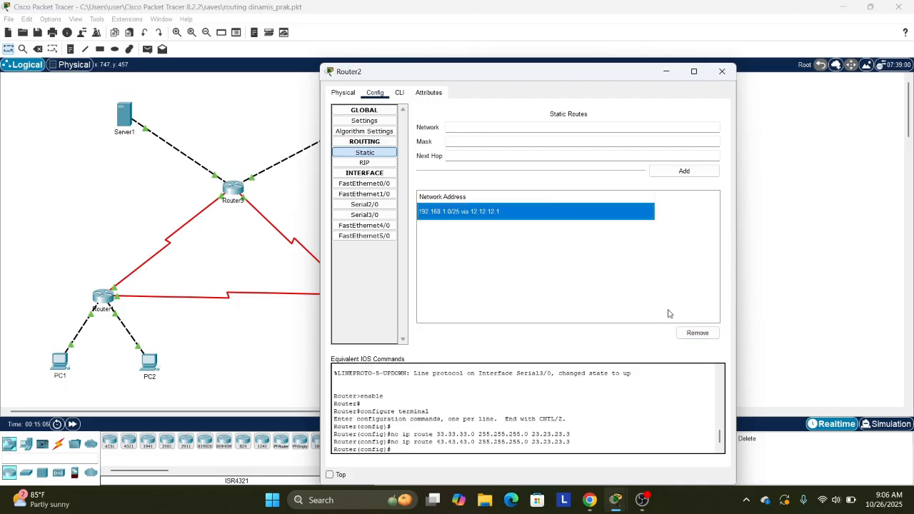
left_click(698, 335)
left_click(722, 71)
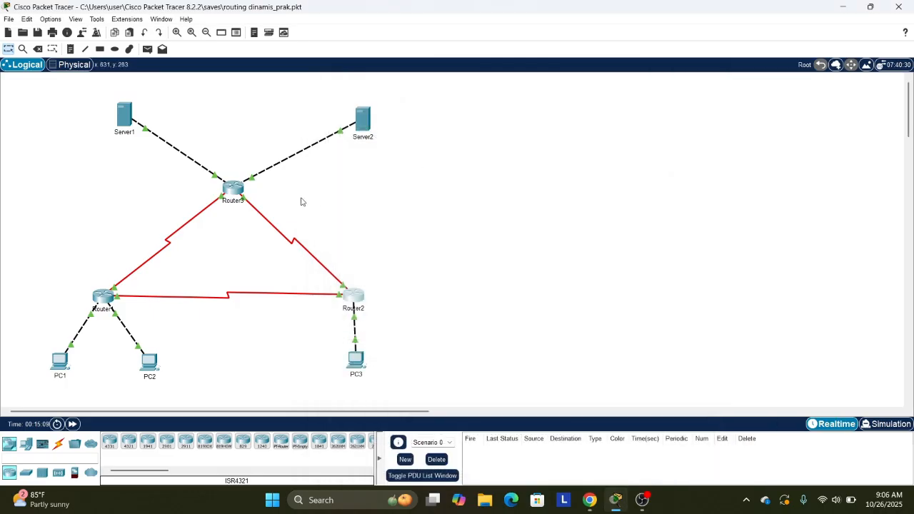
- Remove Router3's static routes to 192.168.1.0/25 and 192.168.1.128/25, then close its configuration window
left_click(233, 189)
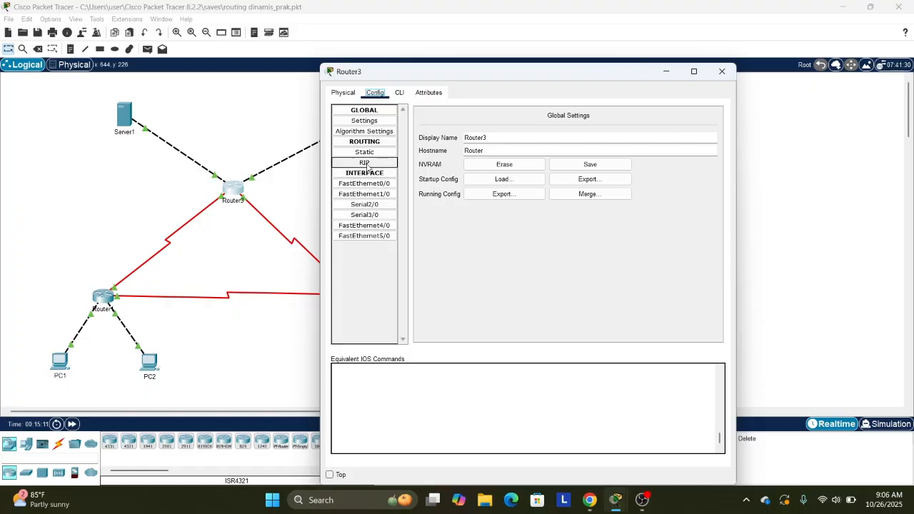
left_click(364, 153)
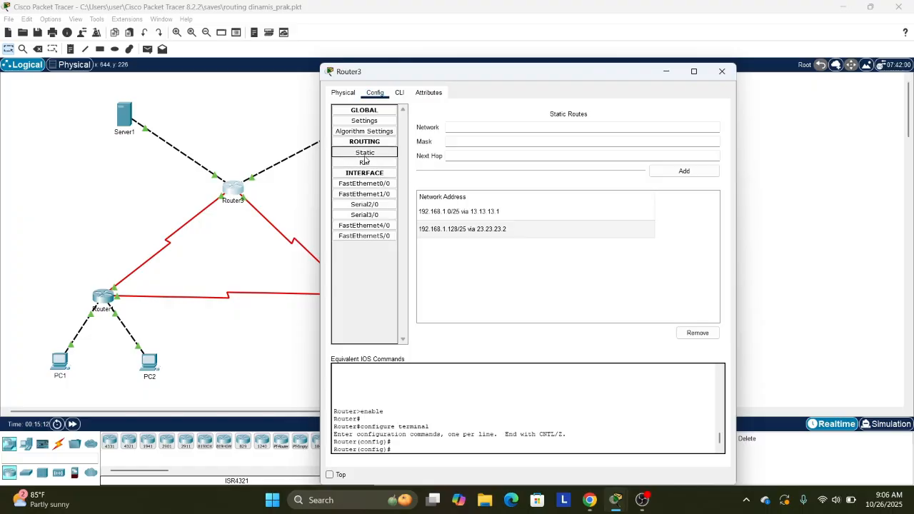
left_click(493, 218)
left_click(697, 332)
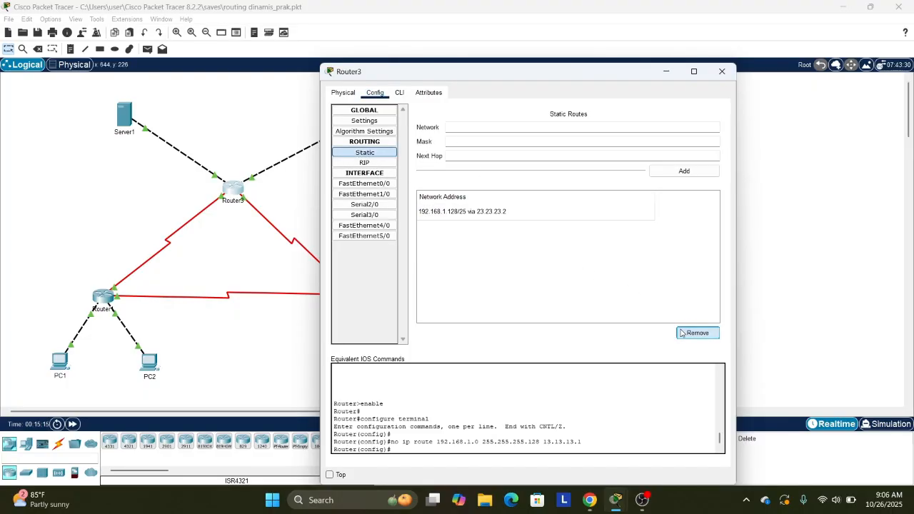
left_click(573, 216)
left_click(698, 333)
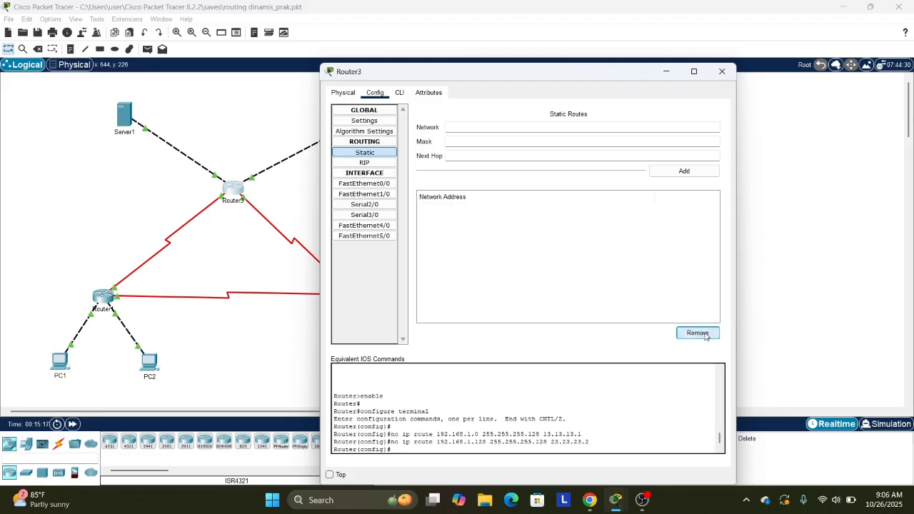
left_click(722, 71)
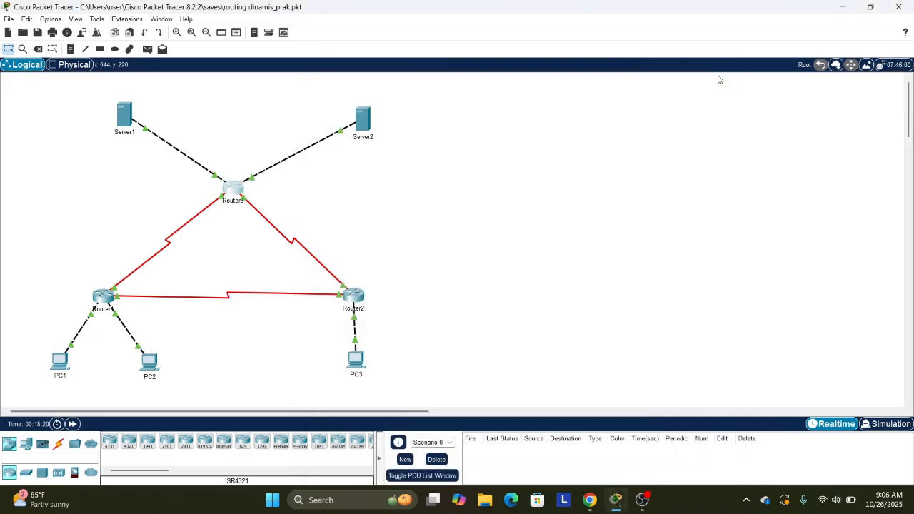
- Check Router1's RIP settings, then switch to the article in the browser and read step 3 on the no auto-summary and version 2 commands
left_click(98, 304)
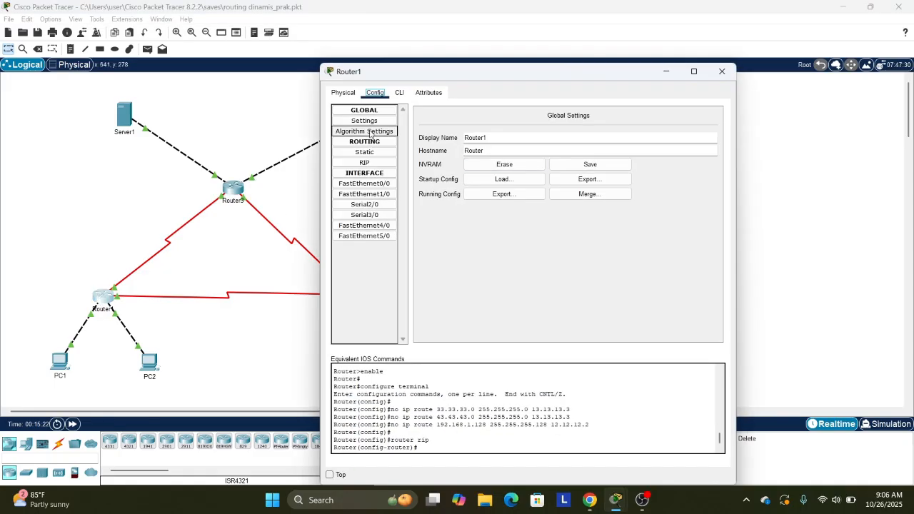
left_click(384, 165)
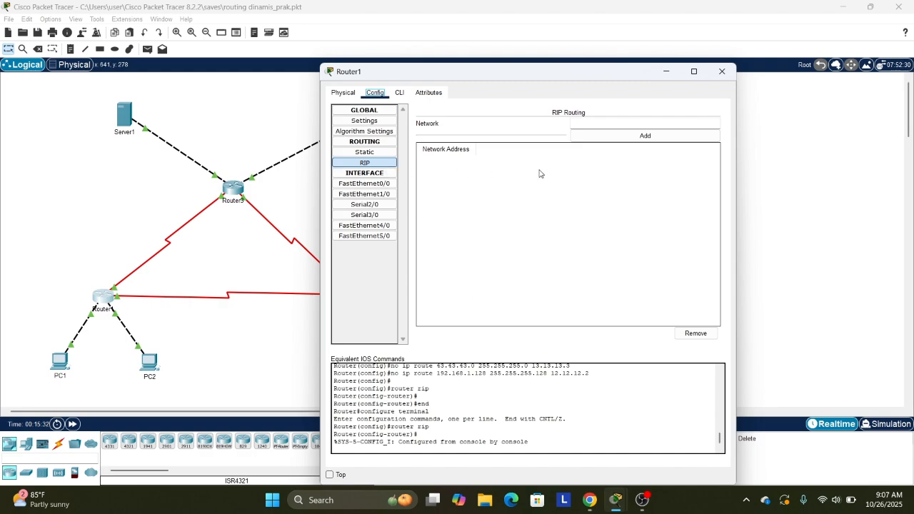
left_click(590, 502)
scroll(413, 349, "down", 5)
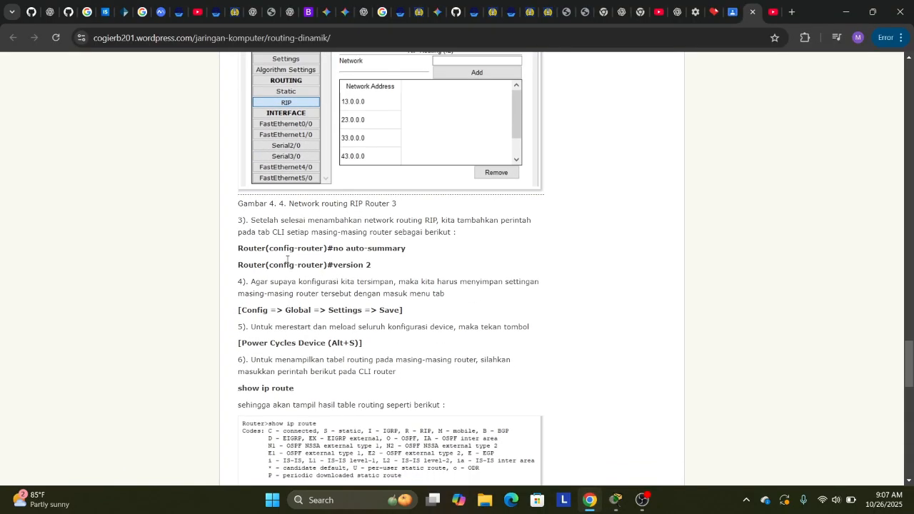
left_click_drag(238, 248, 414, 267)
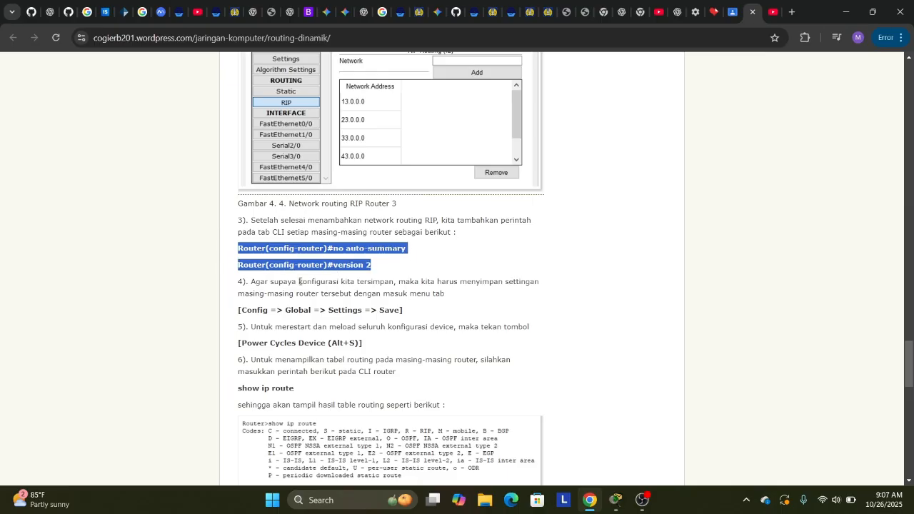
left_click(427, 265)
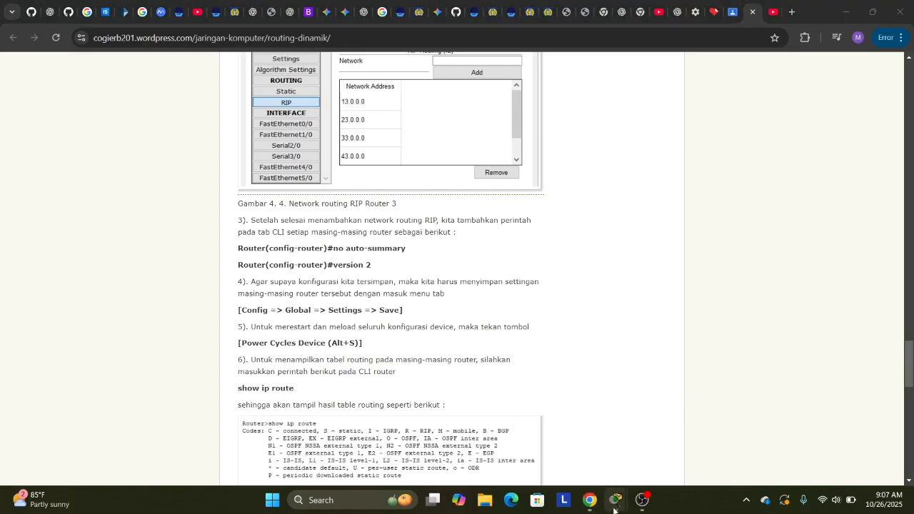
- Switch to Cisco Packet Tracer and bring Router1's command line into RIP router configuration mode
mouse_move(616, 500)
mouse_move(597, 461)
left_click(577, 439)
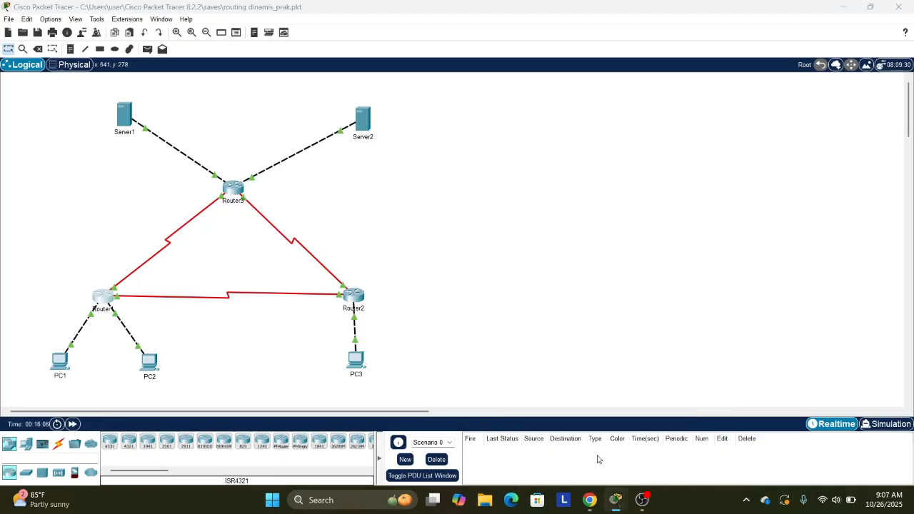
left_click(598, 459)
double_click(103, 296)
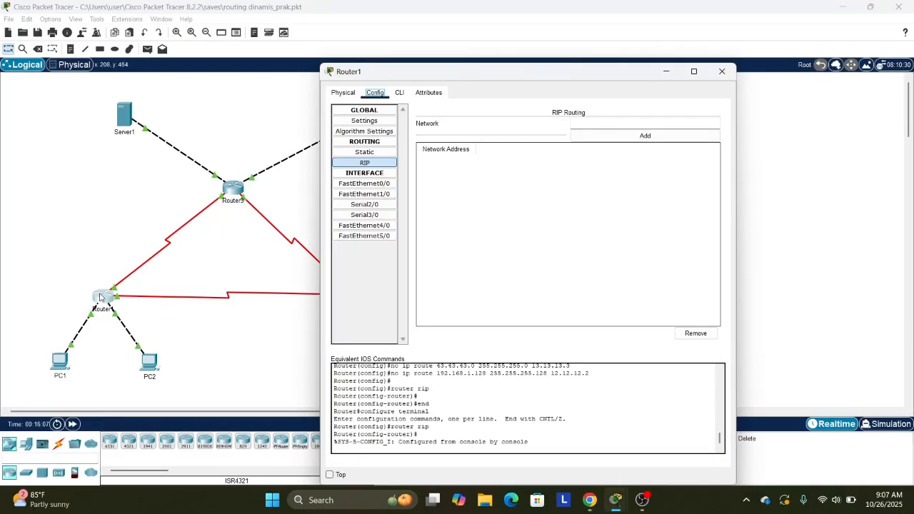
left_click(400, 94)
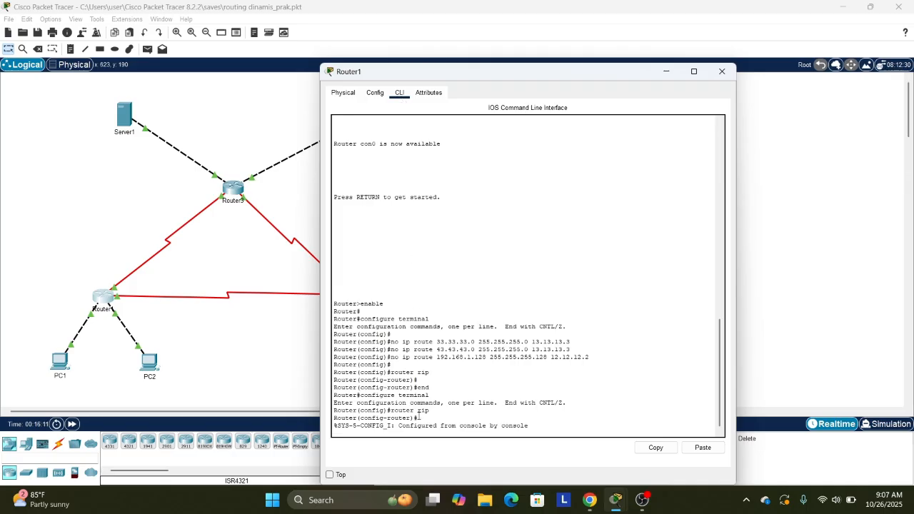
left_click(379, 99)
left_click(387, 164)
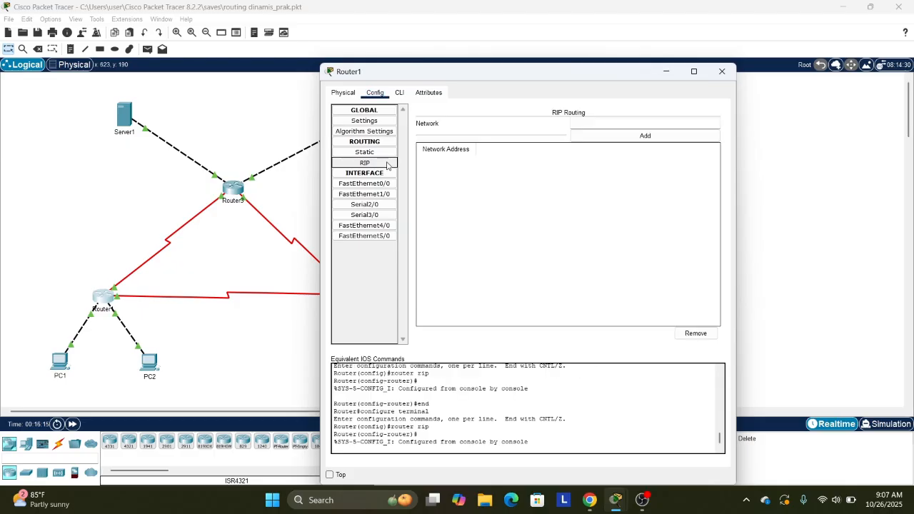
left_click(400, 93)
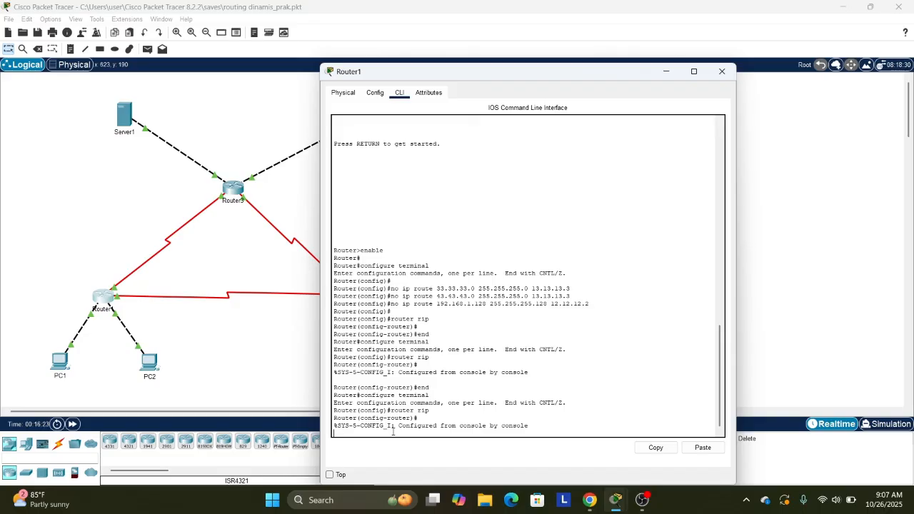
- Preview the article's commands and disable RIP route summarization on Router1 with the command no auto-summary
mouse_move(589, 500)
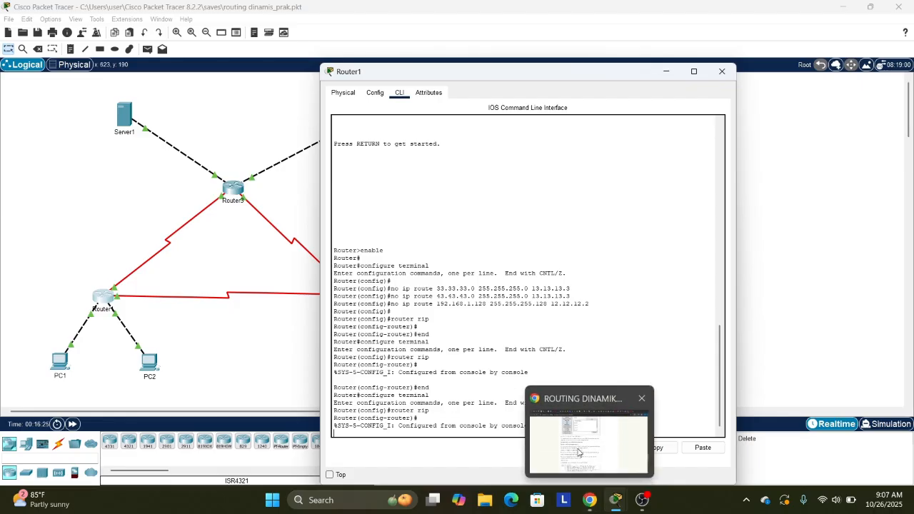
left_click(579, 450)
left_click(578, 452)
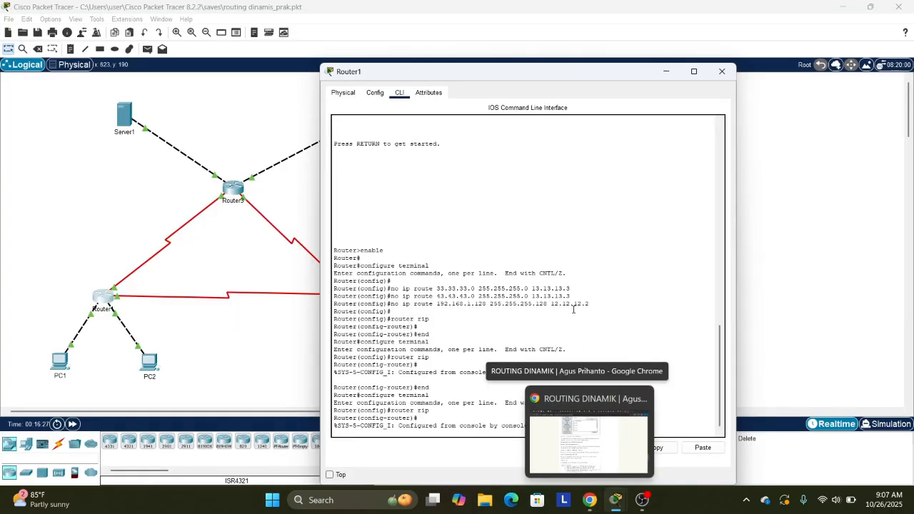
type("no auto")
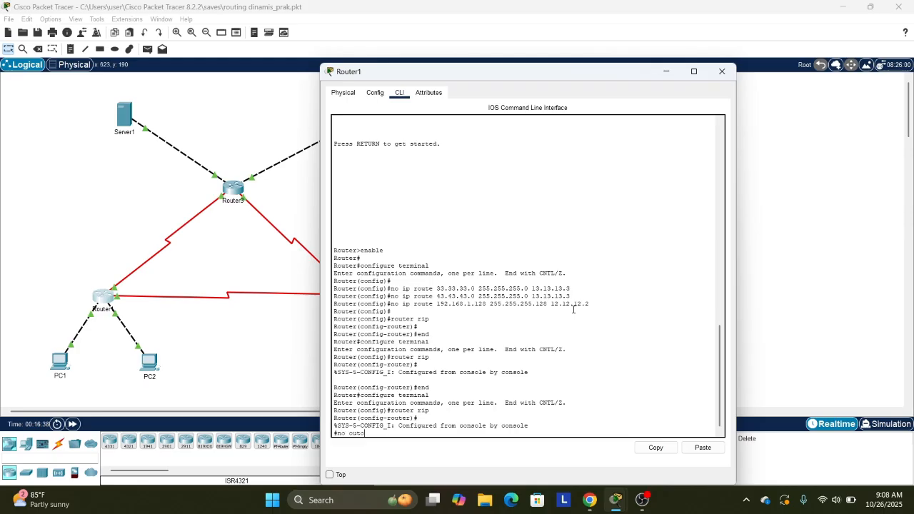
key("Tab")
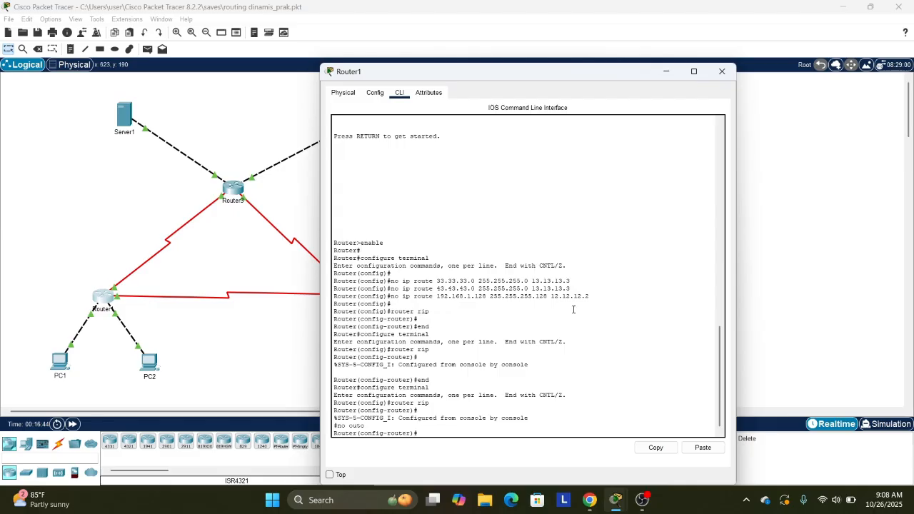
type("no aout")
key("Tab")
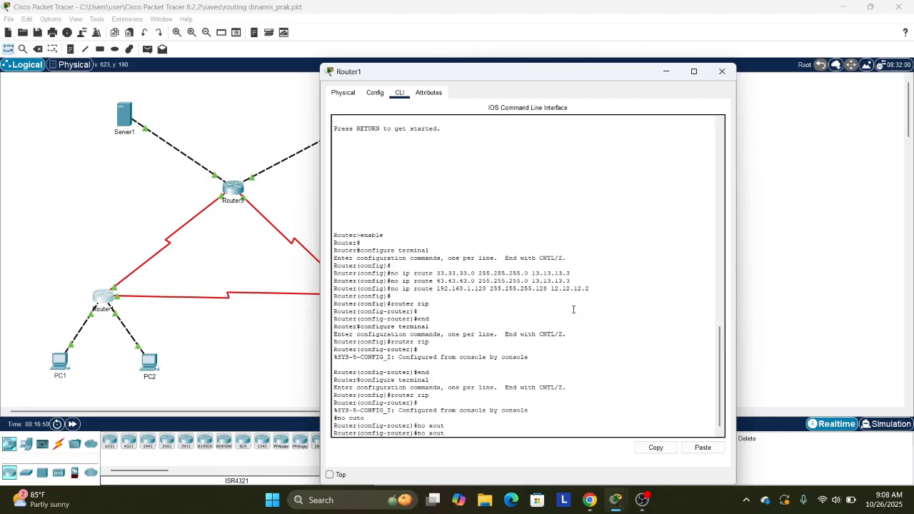
key("BackSpace")
key("BackSpace")
key("BackSpace")
type("ut")
key("Tab")
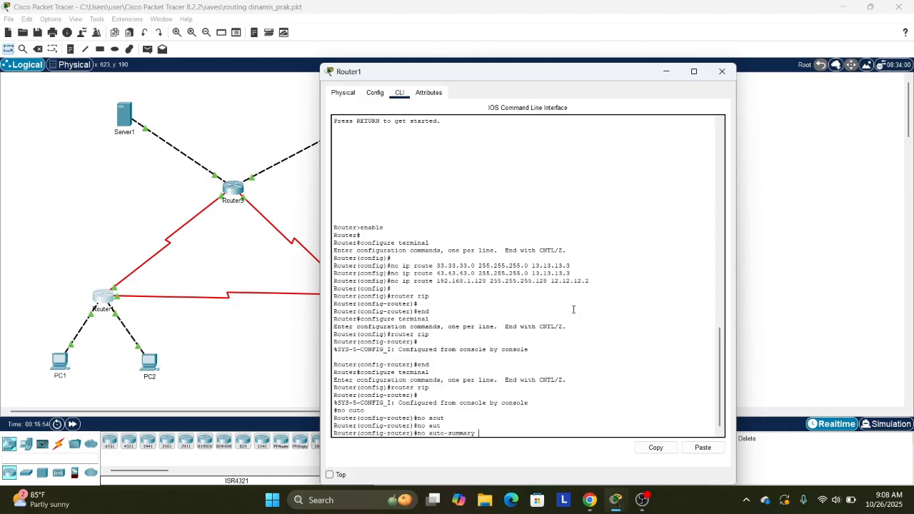
key("Return")
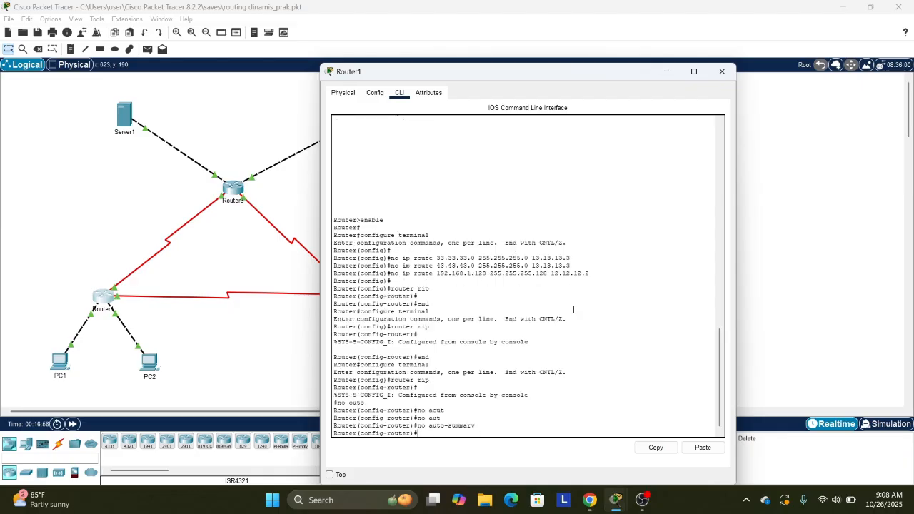
- Set Router1's RIP version to 2 with the command version 2
type("ver")
key("Tab")
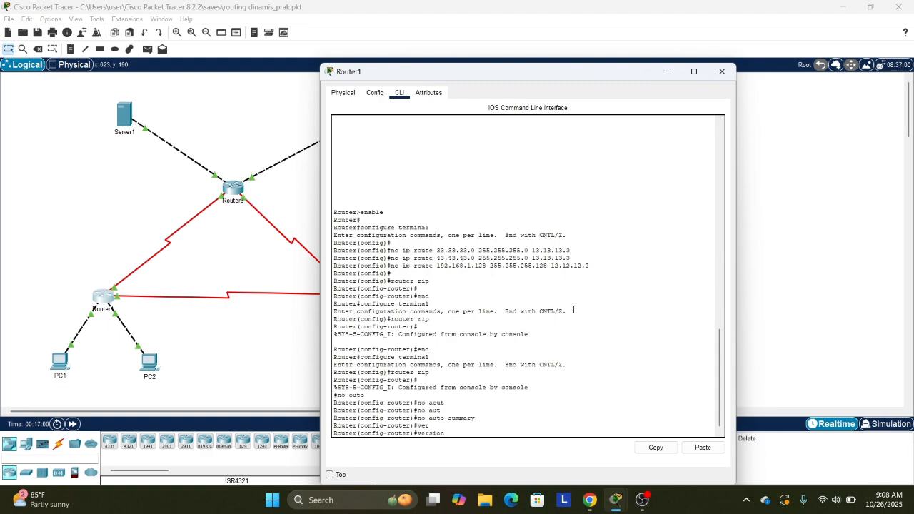
type("2")
key("Return")
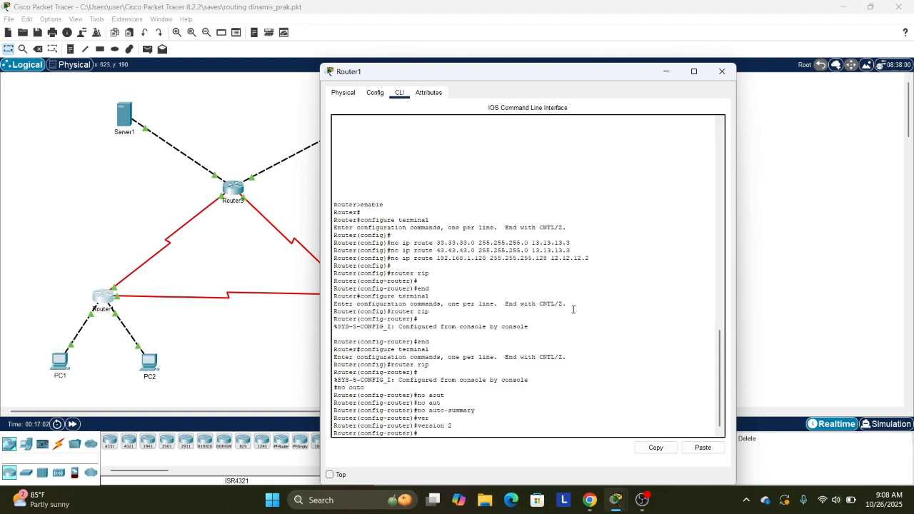
- Save Router1's configuration to NVRAM, check the RIP version in its RIP settings, and close its configuration window
left_click(375, 92)
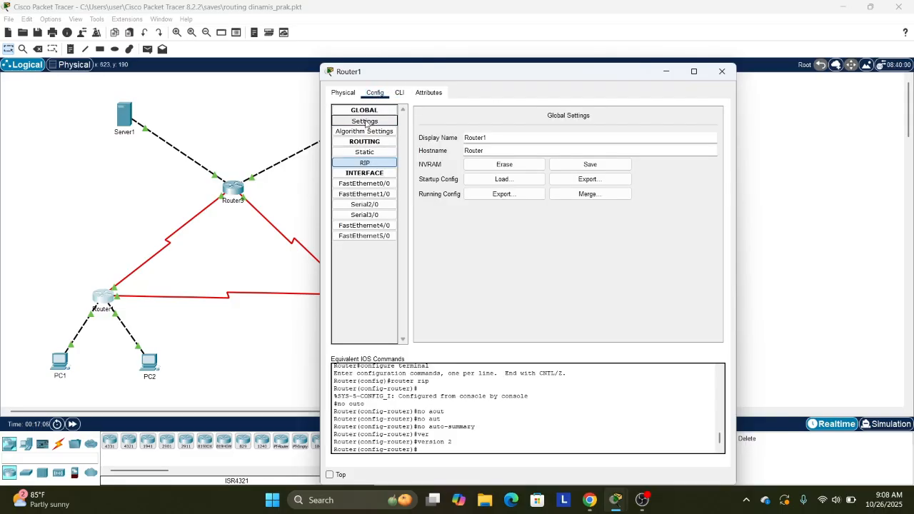
left_click(590, 164)
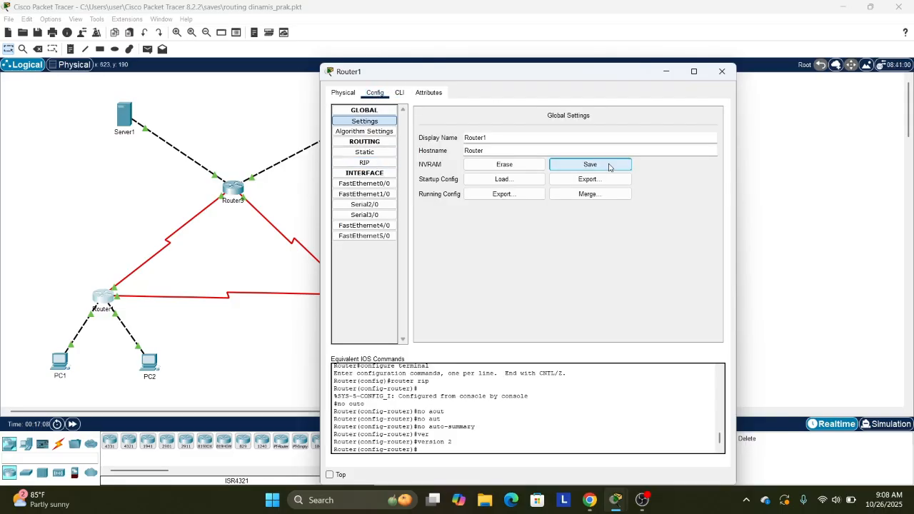
left_click(365, 162)
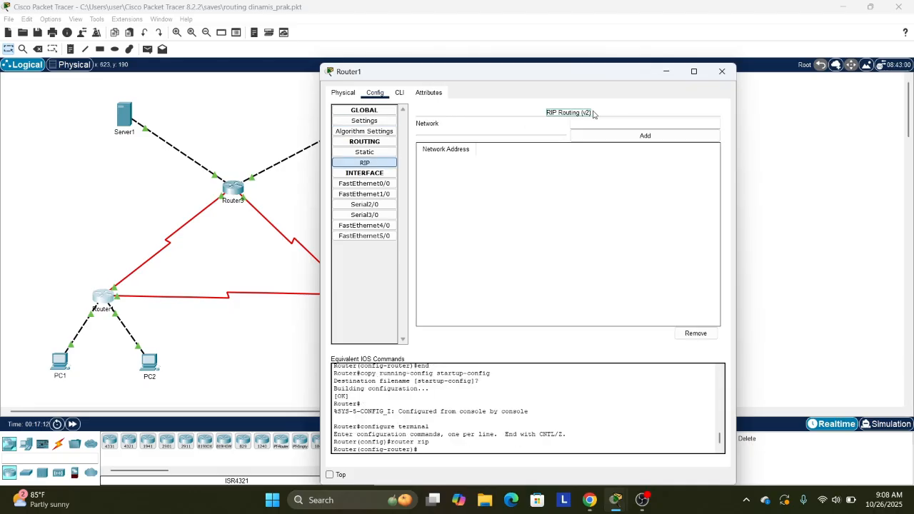
left_click(722, 71)
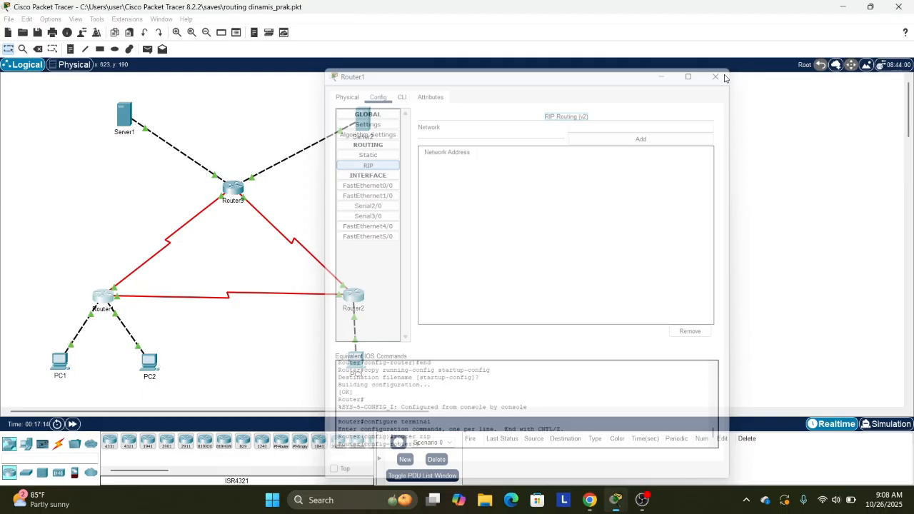
- Open Router2's command line and try the command no auto-summary in global configuration mode, previewing the article for its spelling
left_click(357, 298)
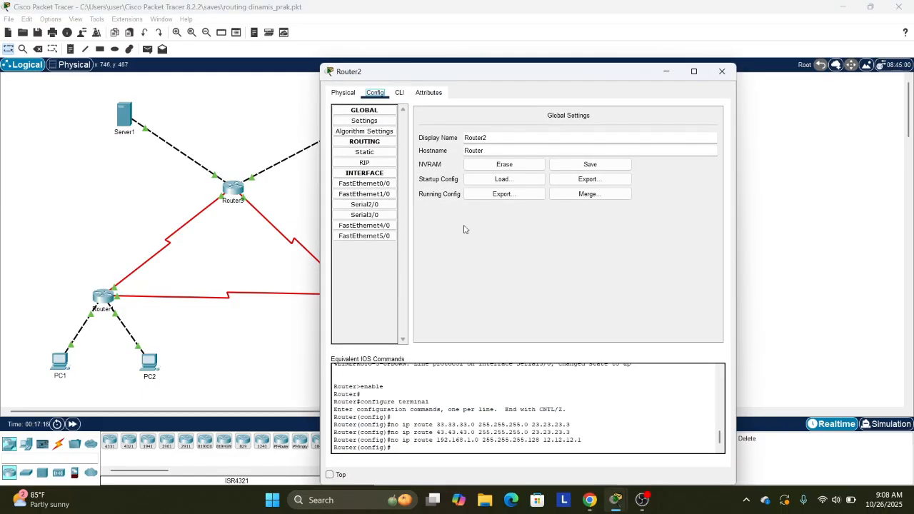
left_click(399, 93)
type("no aut")
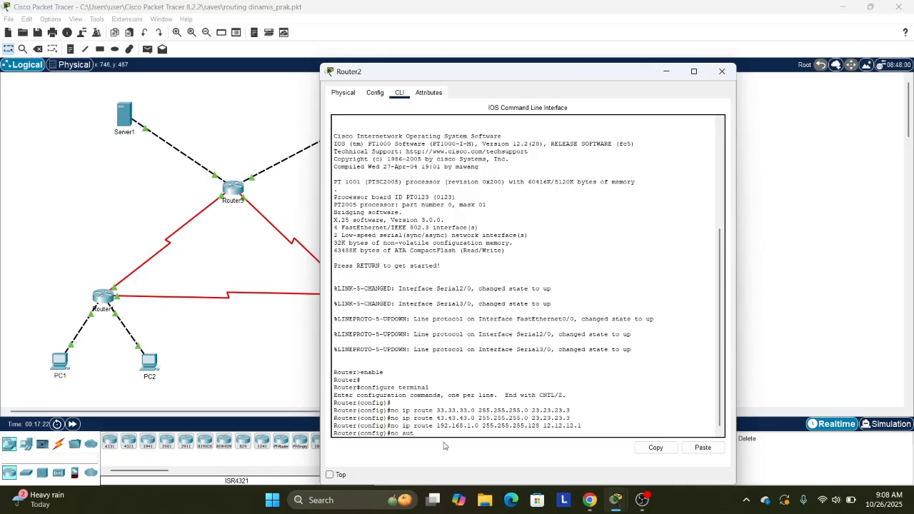
key("Tab")
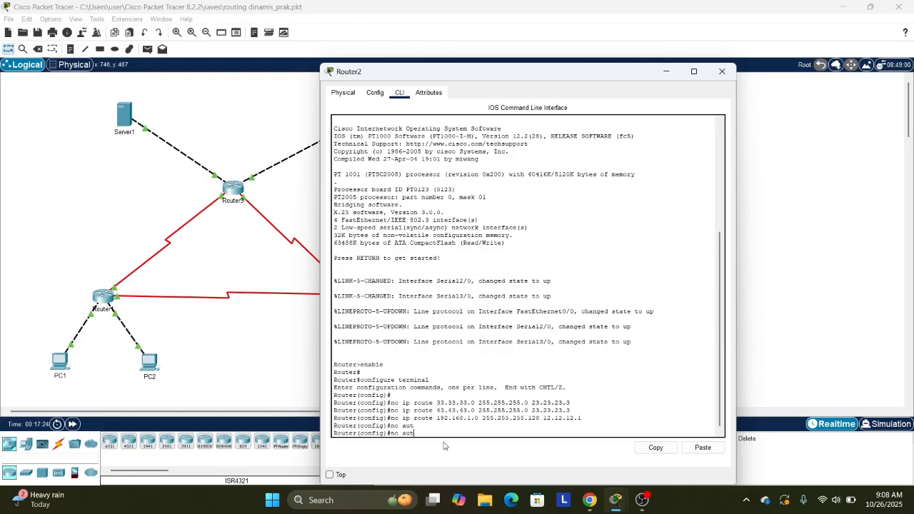
type("o")
key("Tab")
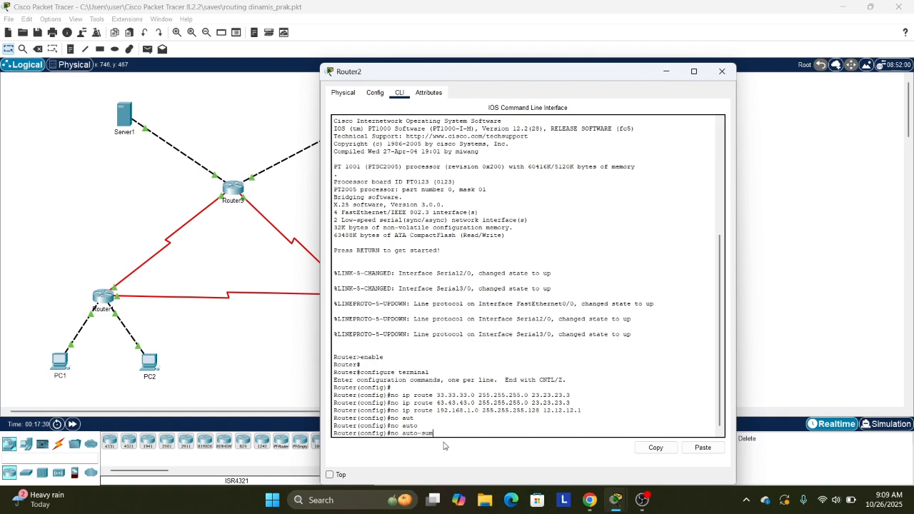
key("Tab")
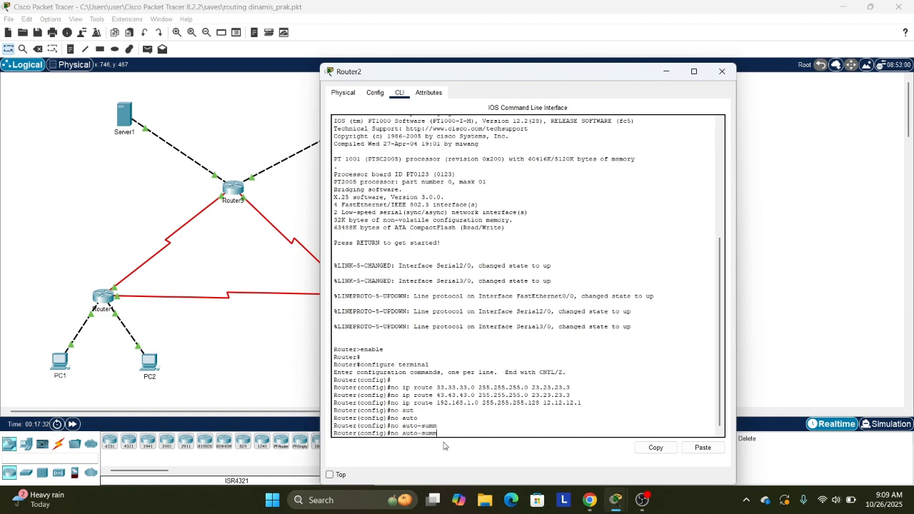
mouse_move(590, 502)
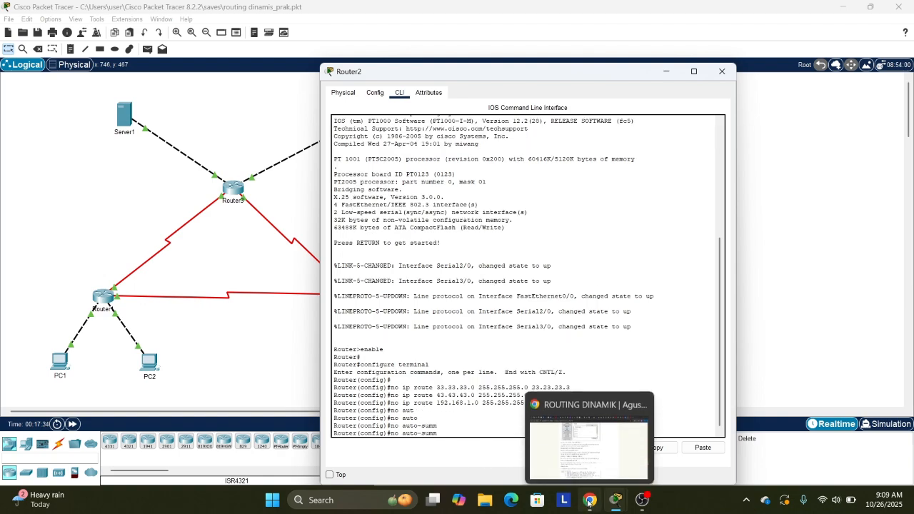
mouse_move(578, 442)
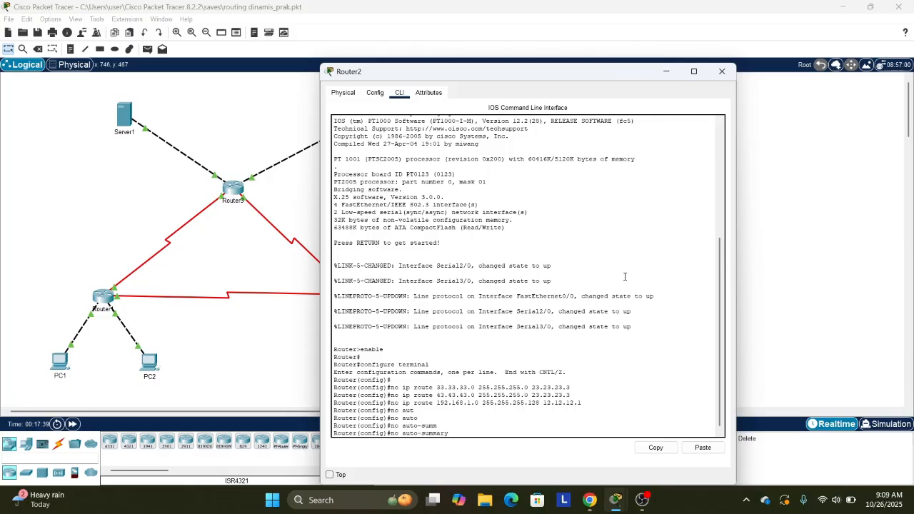
key("Return")
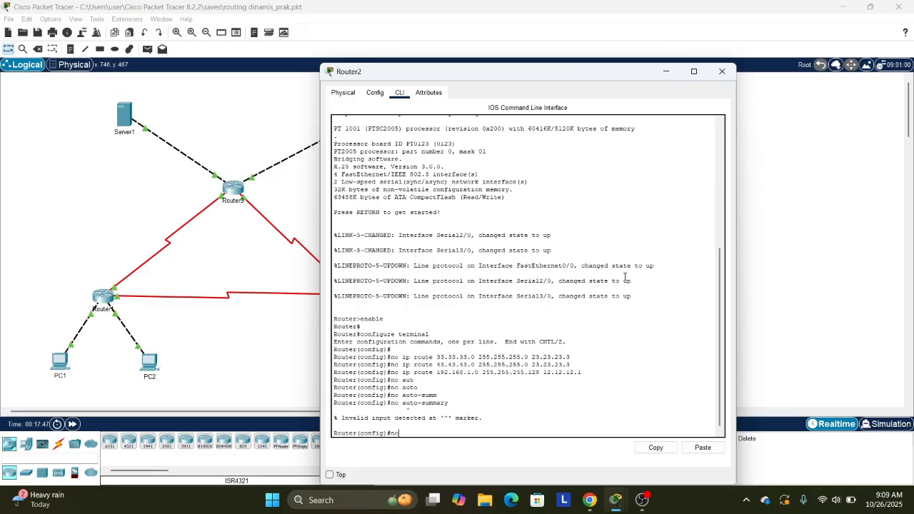
- Retry the command no auto-summary at Router2's global configuration prompt
type("aut")
key("Tab")
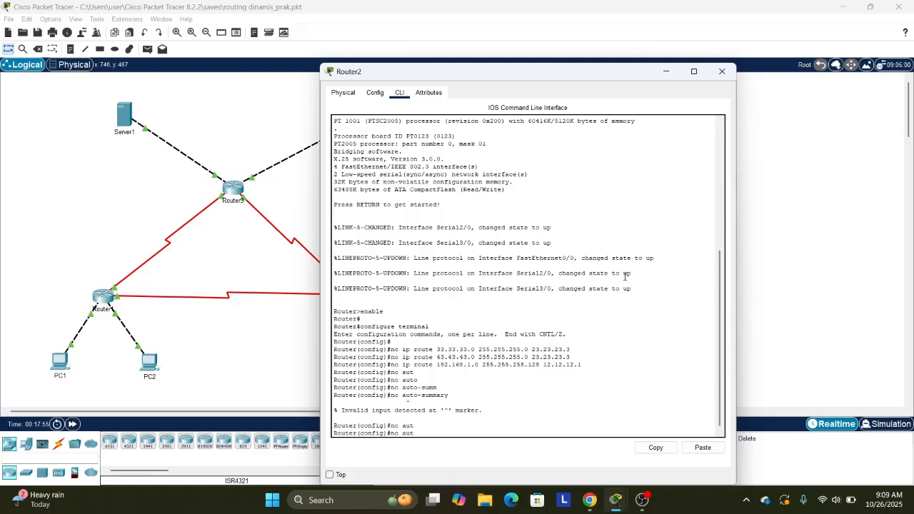
key("BackSpace")
key("BackSpace")
type("no auto")
key("Tab")
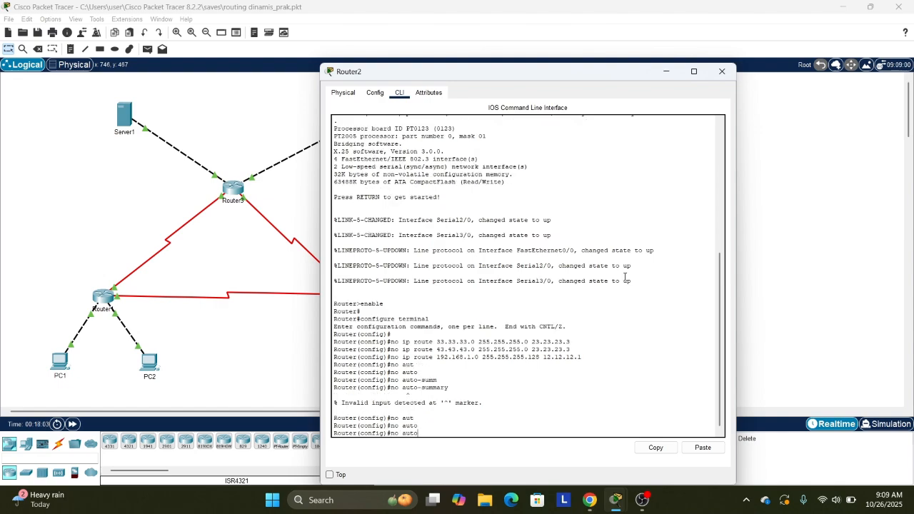
type("-summary")
key("Return")
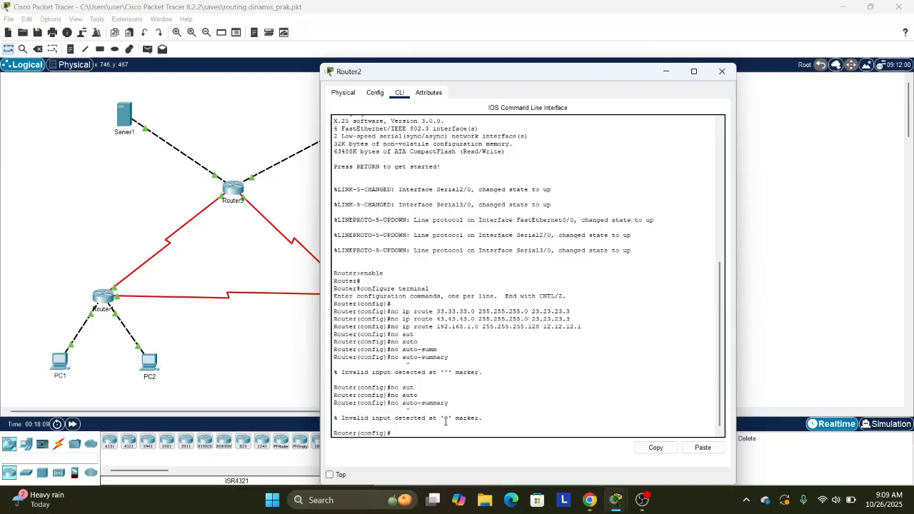
- Bring Router2 into RIP router configuration mode and disable route summarization with the command no auto-summary
left_click(375, 93)
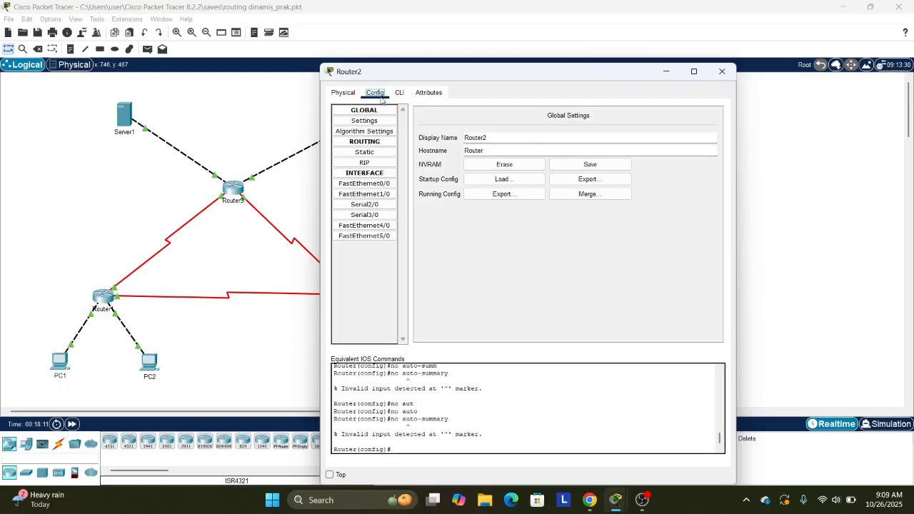
left_click(380, 164)
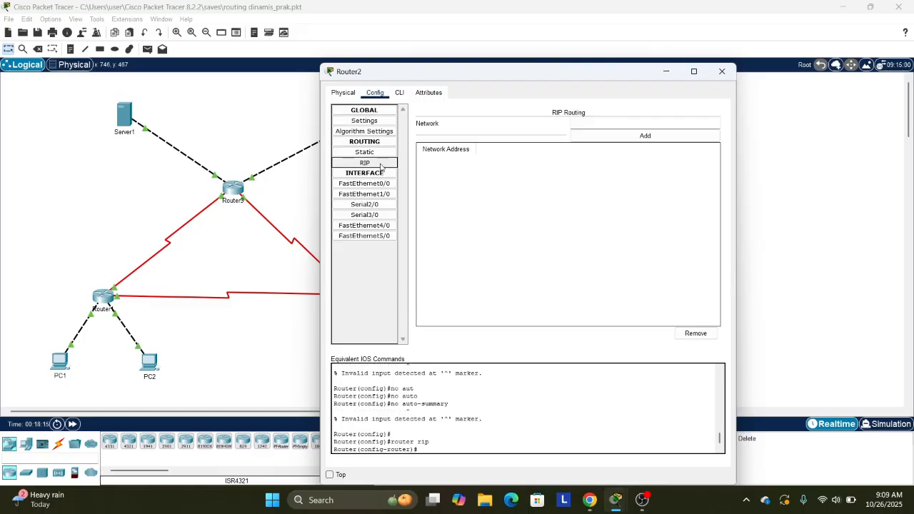
left_click(400, 94)
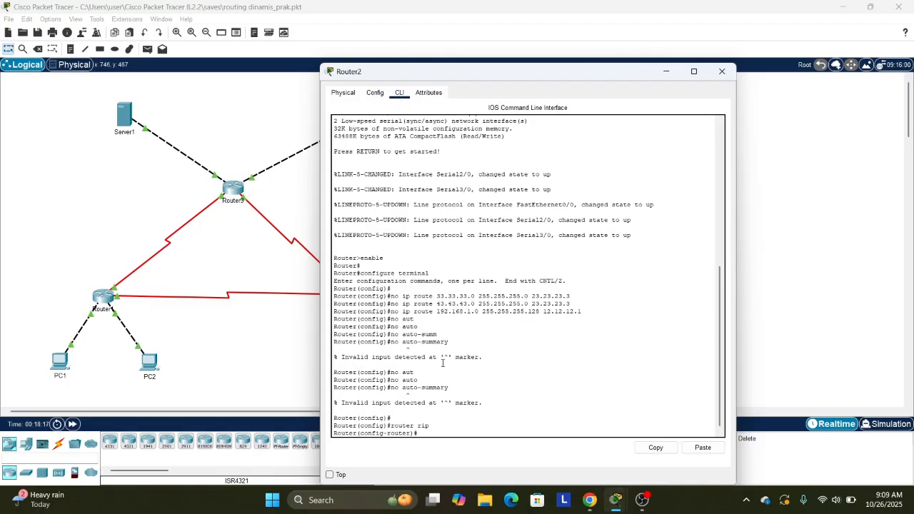
type("no")
key("Tab")
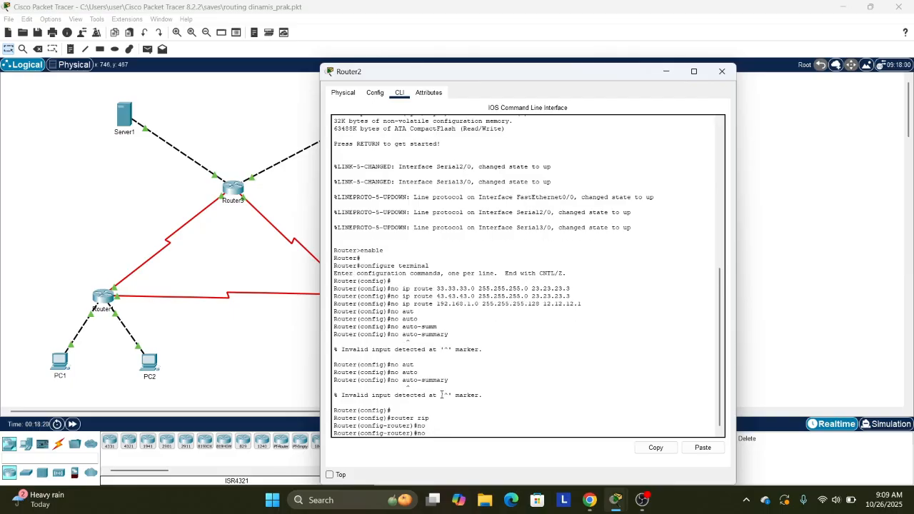
type("aut")
key("Tab")
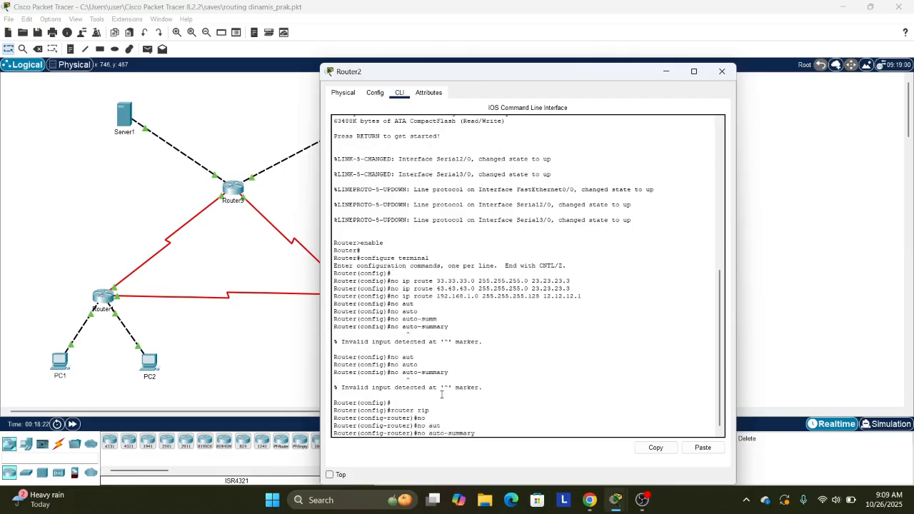
key("Return")
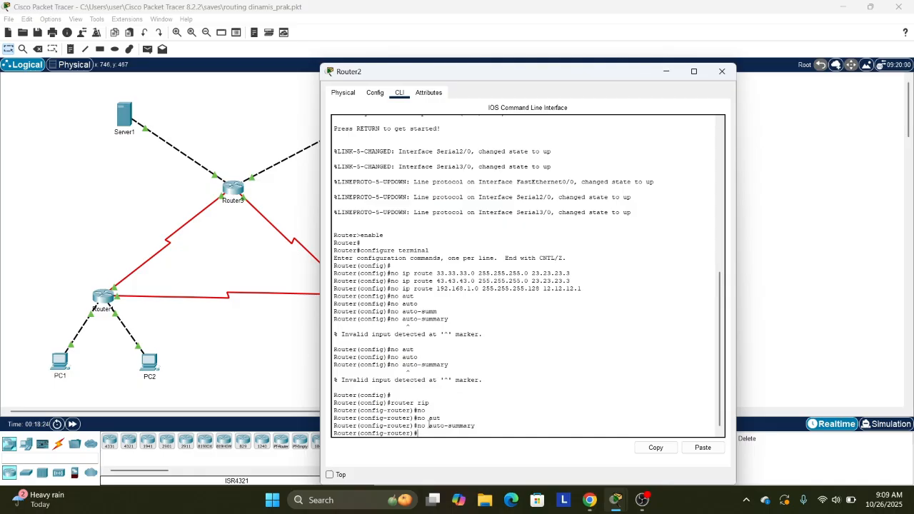
- Set Router2's RIP version to 2 with the command version 2 and close its configuration window
type("versi")
key("Tab")
type("2")
key("Return")
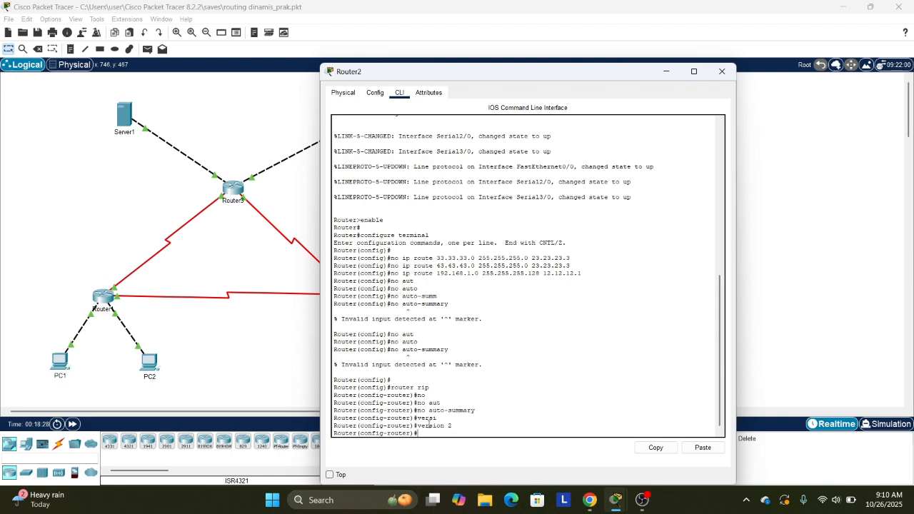
left_click(720, 72)
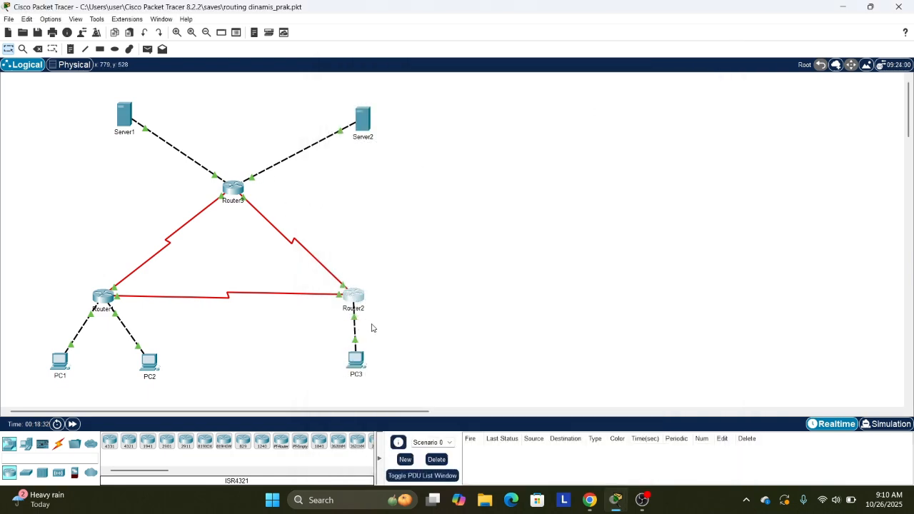
- Reopen Router2, save its configuration to NVRAM, check the version in its RIP settings, and close the window
left_click(351, 304)
left_click(376, 93)
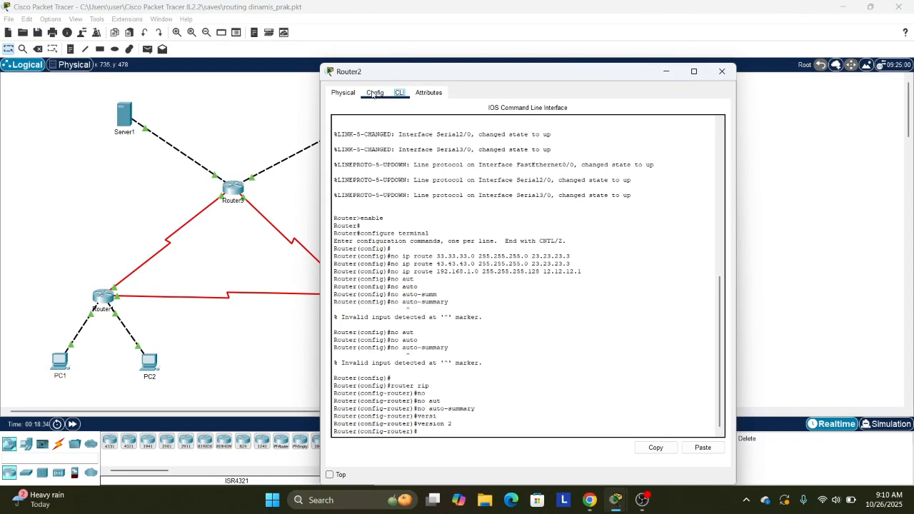
left_click(375, 122)
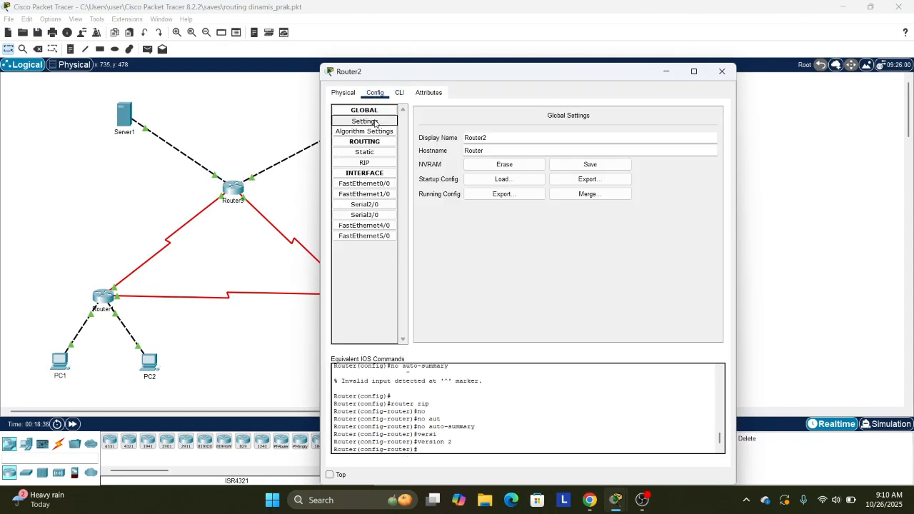
left_click(599, 165)
left_click(364, 162)
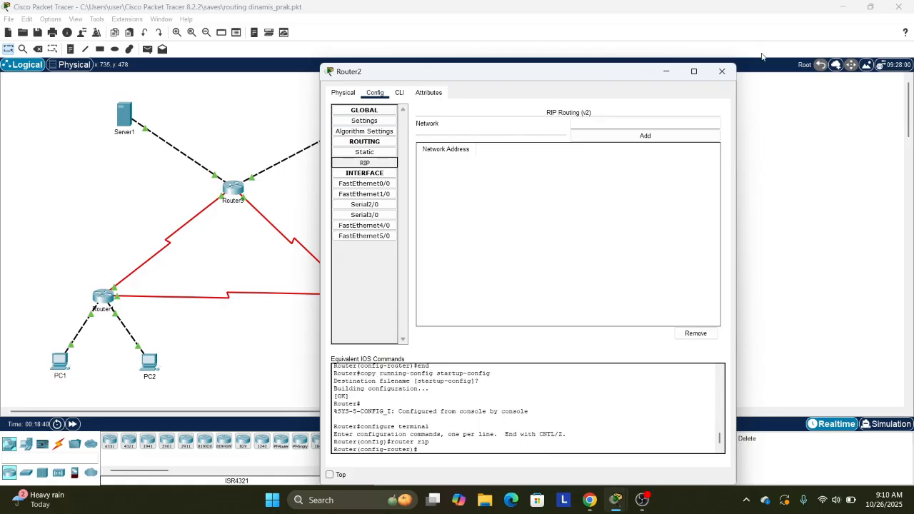
left_click(723, 73)
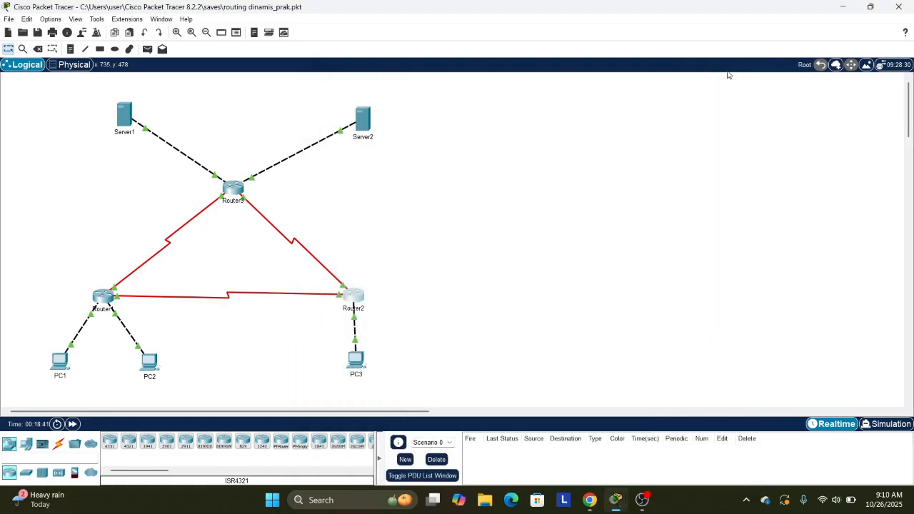
- Bring Router3 into RIP router configuration mode and disable route summarization with the command no auto-summary
left_click(232, 187)
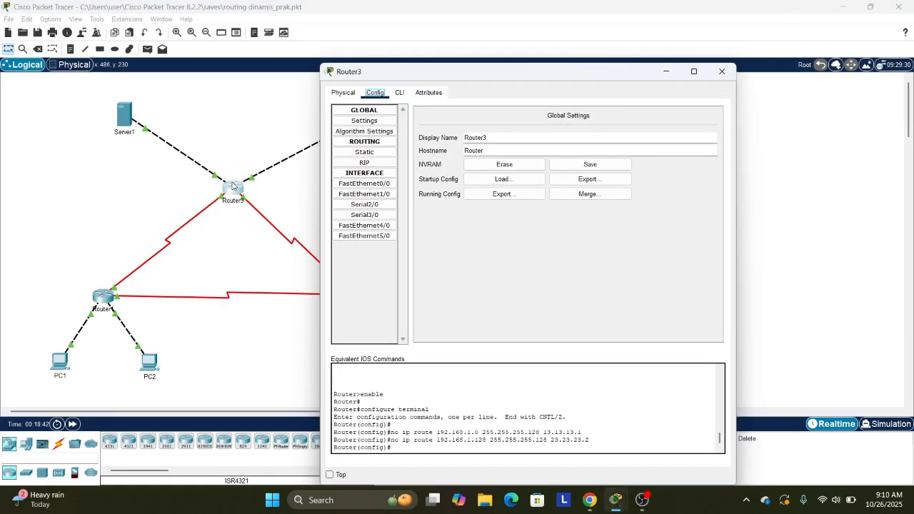
left_click(364, 163)
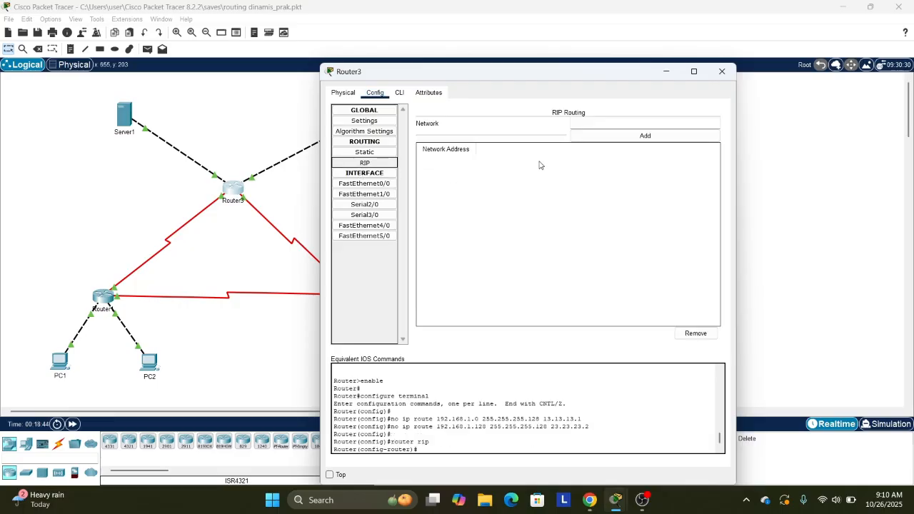
left_click(401, 95)
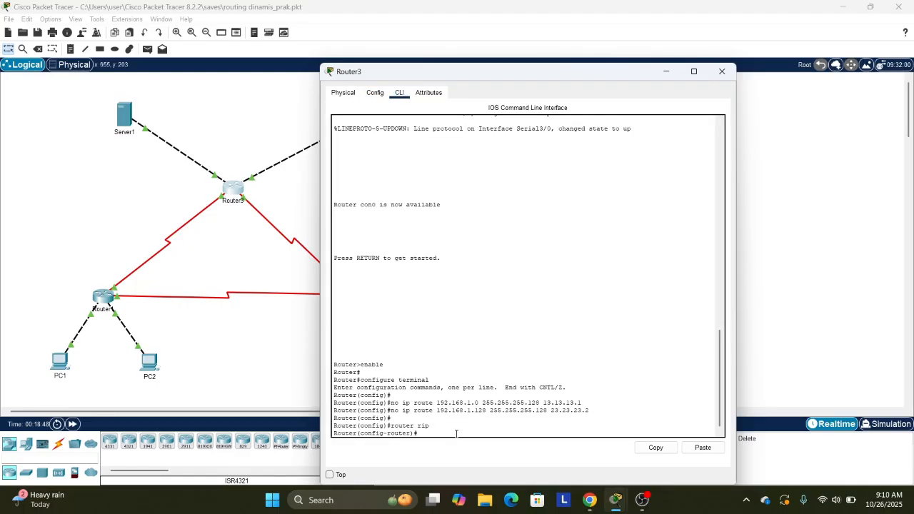
type("no")
key("Tab")
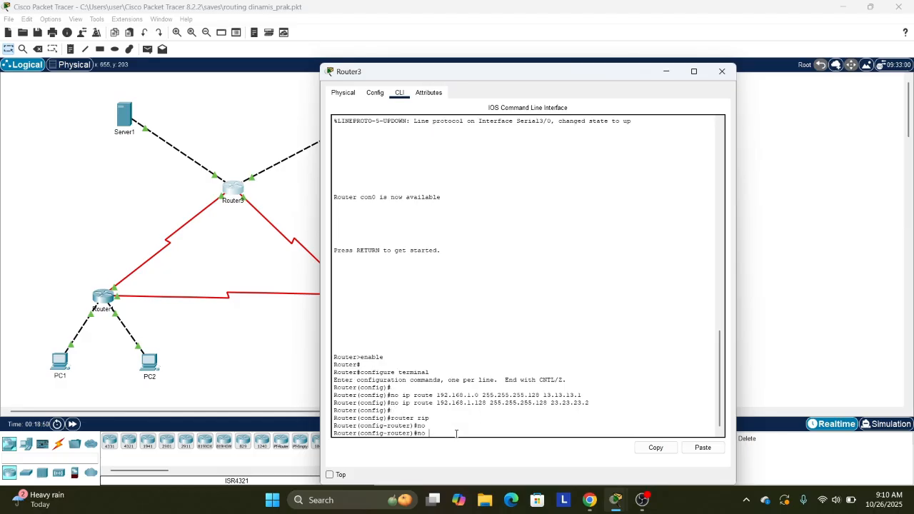
type("aut")
key("Tab")
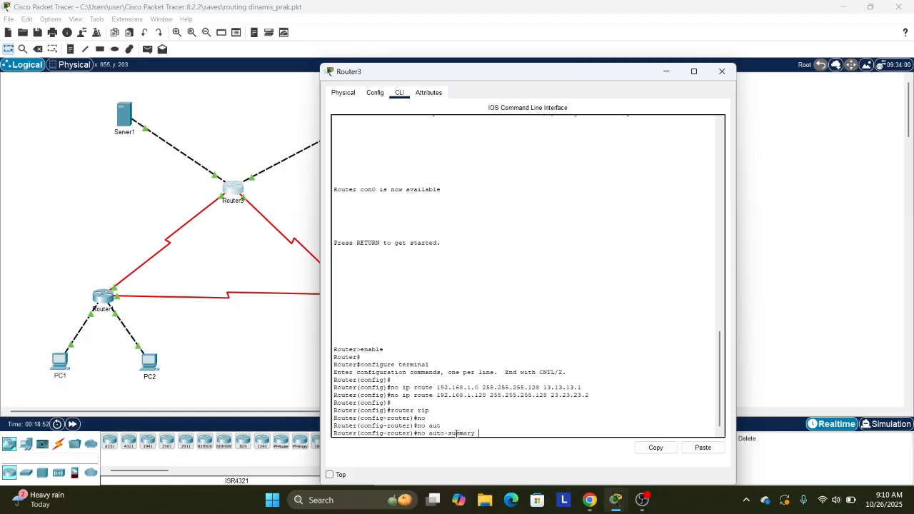
key("Return")
- Set Router3's RIP version to 2 with the command version 2
type("vers")
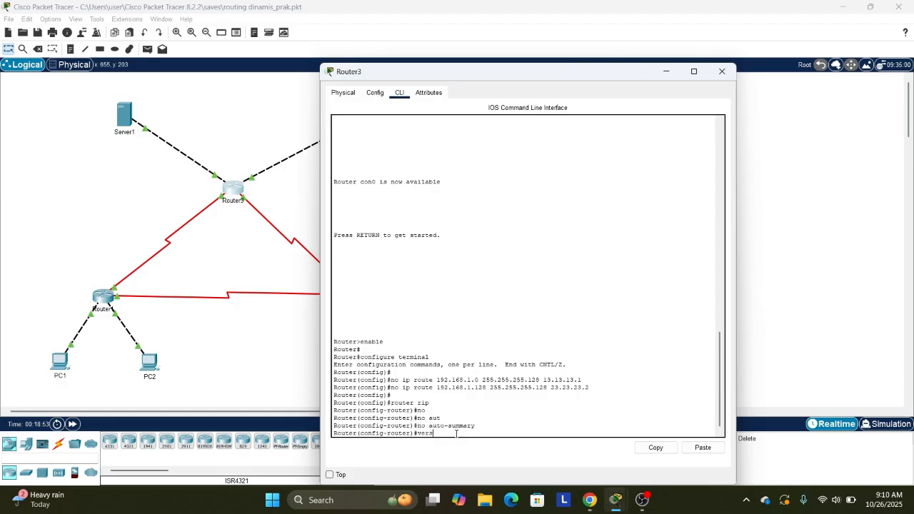
key("Tab")
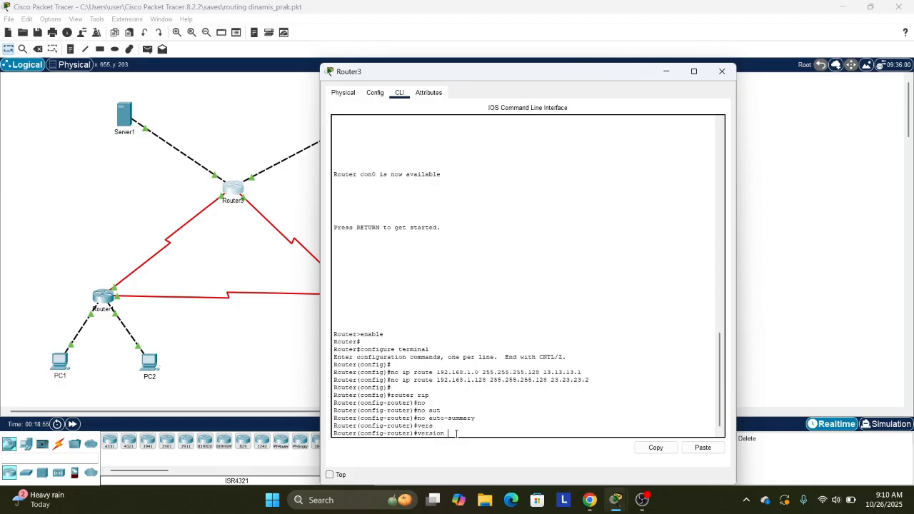
type("2")
key("Return")
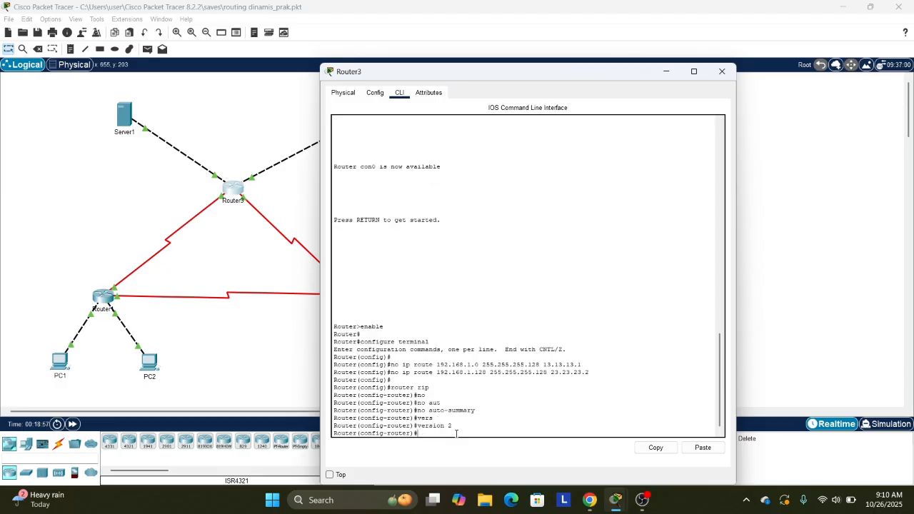
- Save Router3's configuration to NVRAM, check the version in its RIP settings, and close its configuration window
left_click(375, 93)
left_click(366, 121)
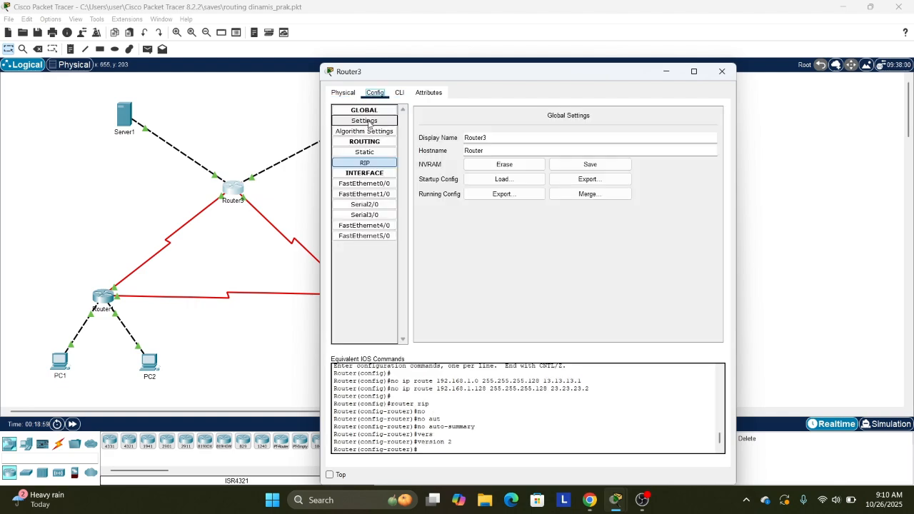
left_click(605, 165)
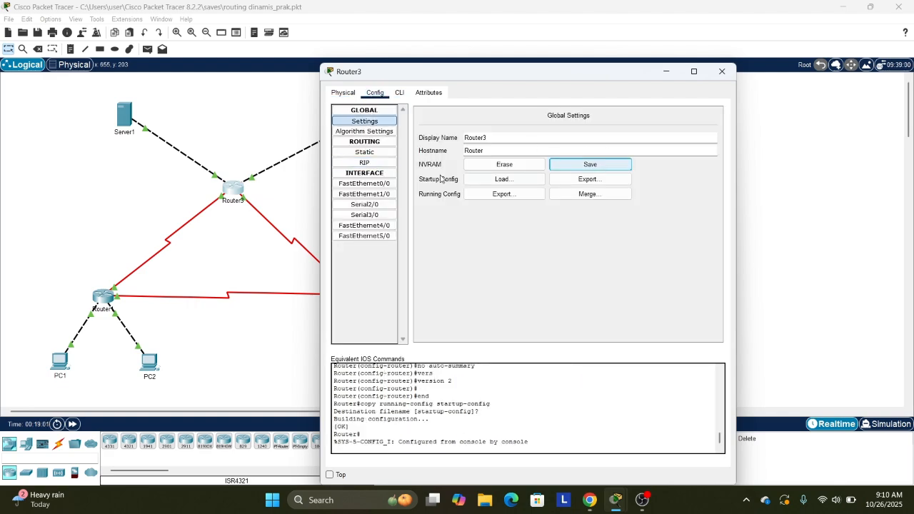
left_click(364, 163)
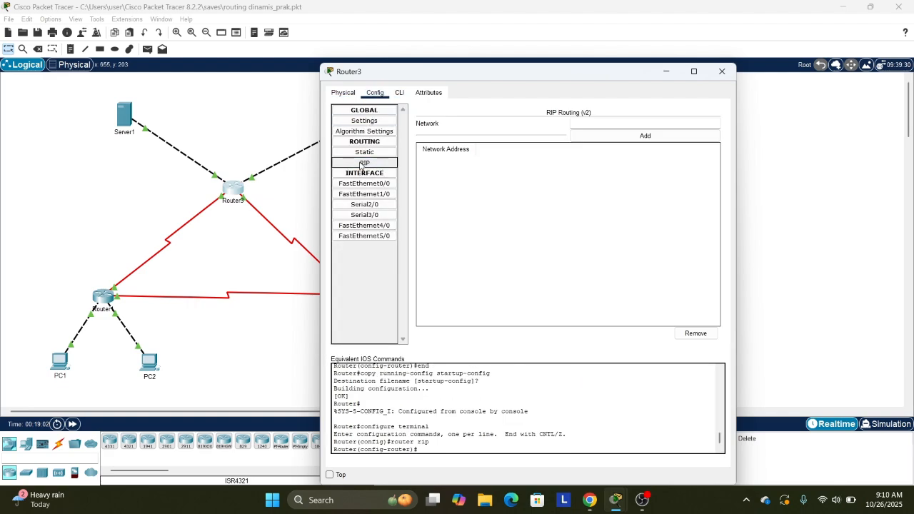
left_click(721, 72)
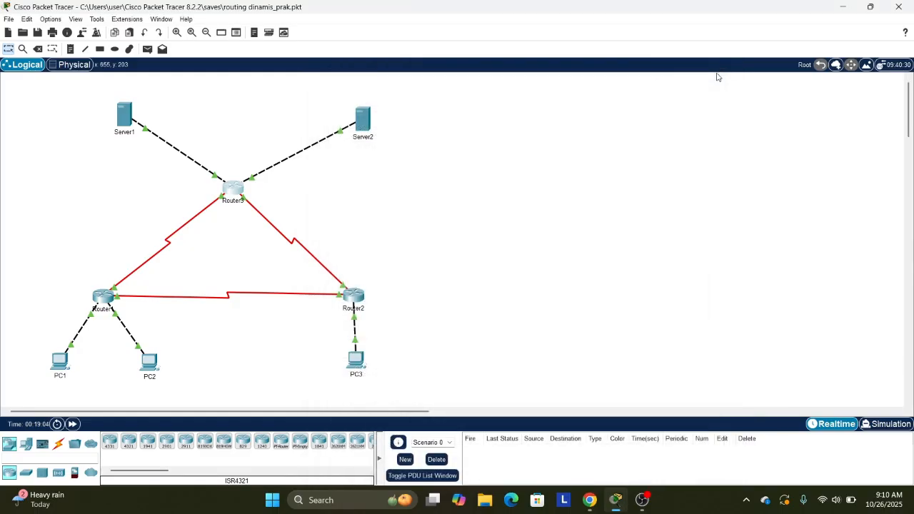
- Open Router1's RIP settings and consult the web article in Chrome for Router1's RIP network list and the topology diagram
left_click(104, 296)
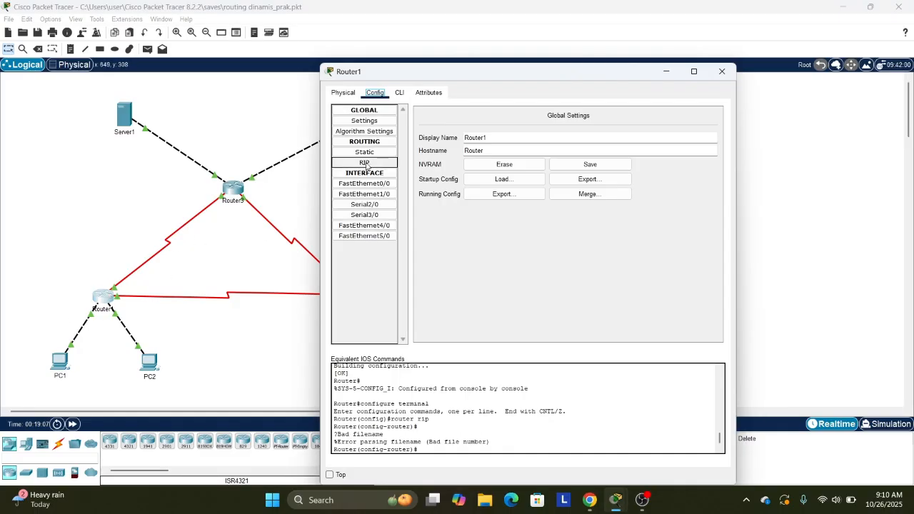
left_click(365, 164)
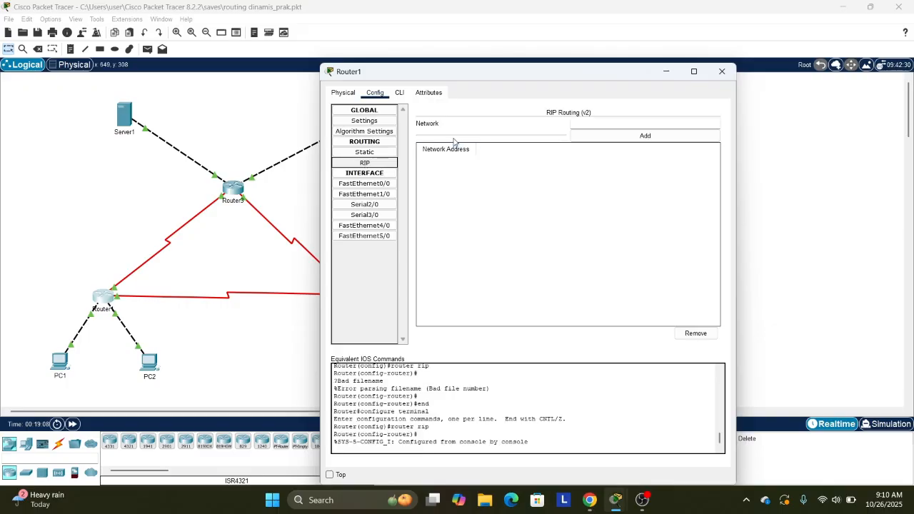
left_click(589, 125)
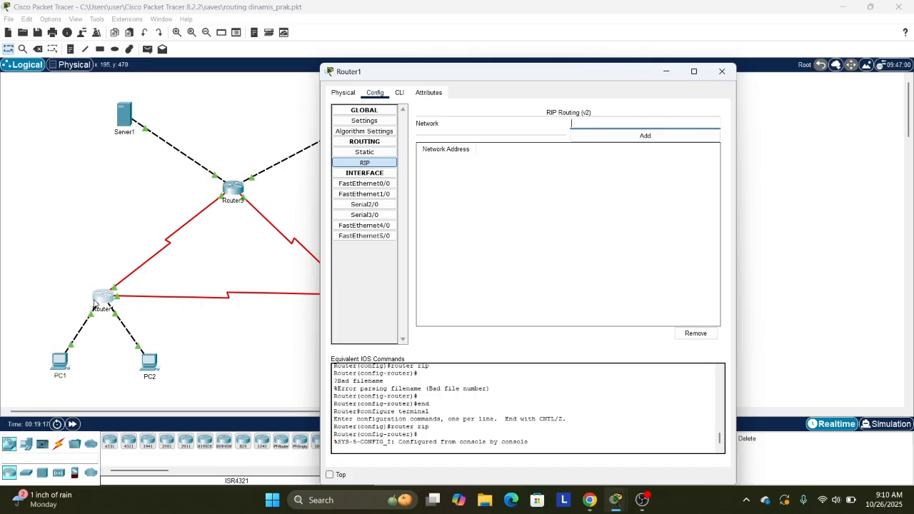
left_click(595, 500)
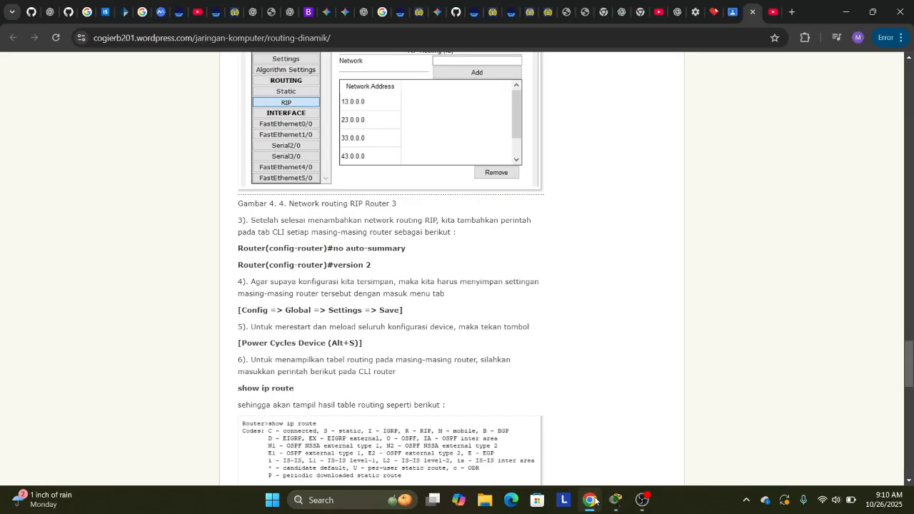
scroll(418, 279, "up", 8)
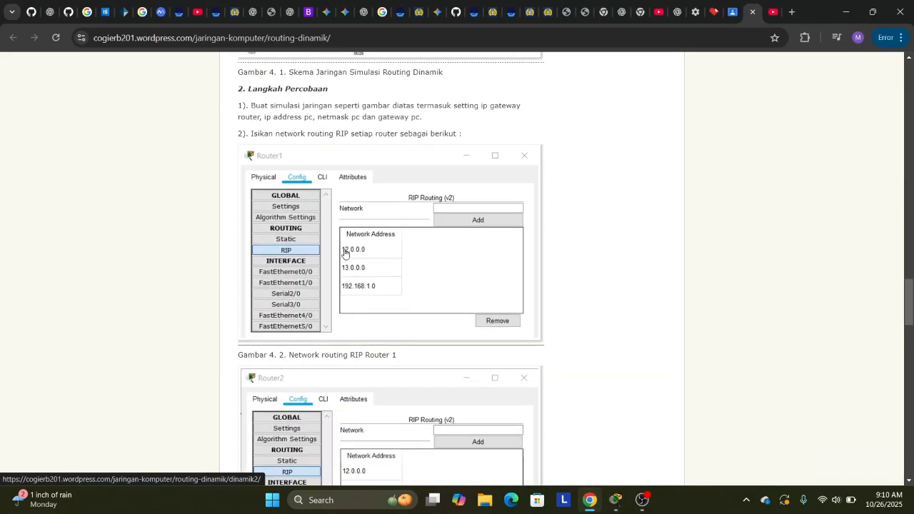
left_click(612, 503)
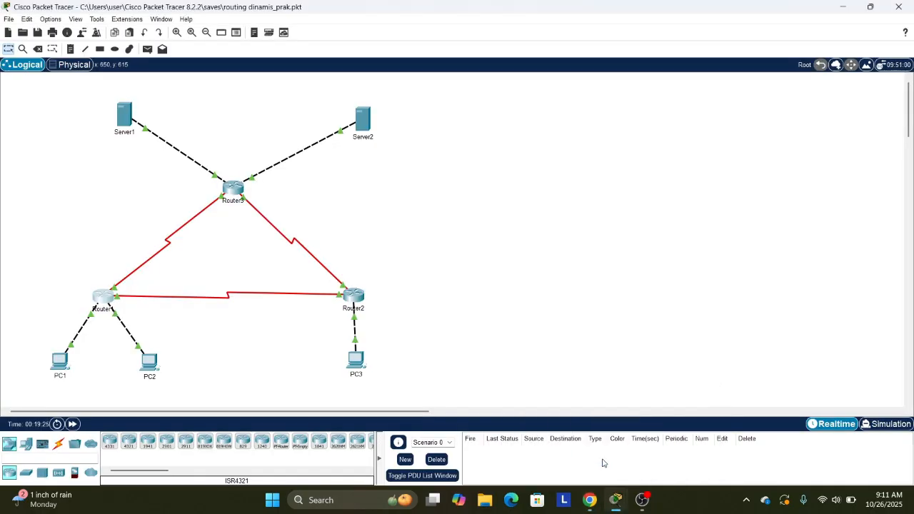
left_click(583, 457)
scroll(492, 274, "up", 4)
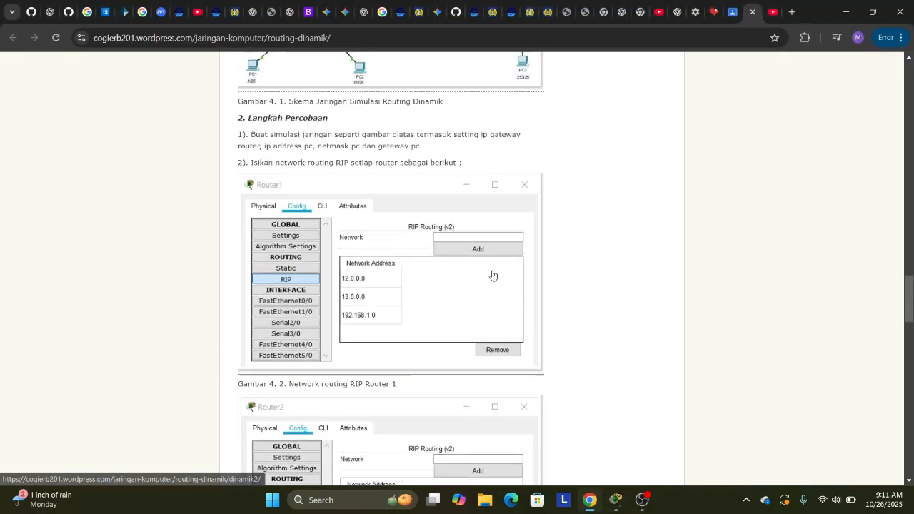
scroll(492, 275, "down", 1)
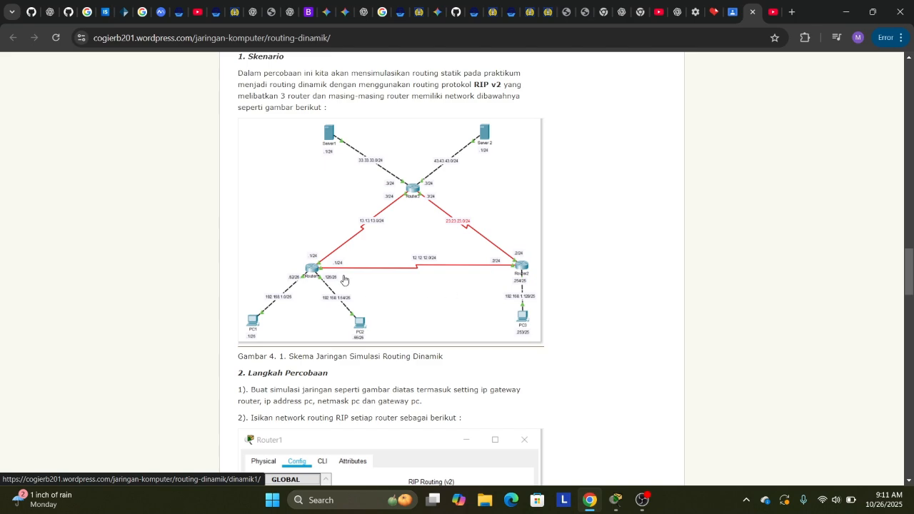
scroll(349, 282, "up", 1)
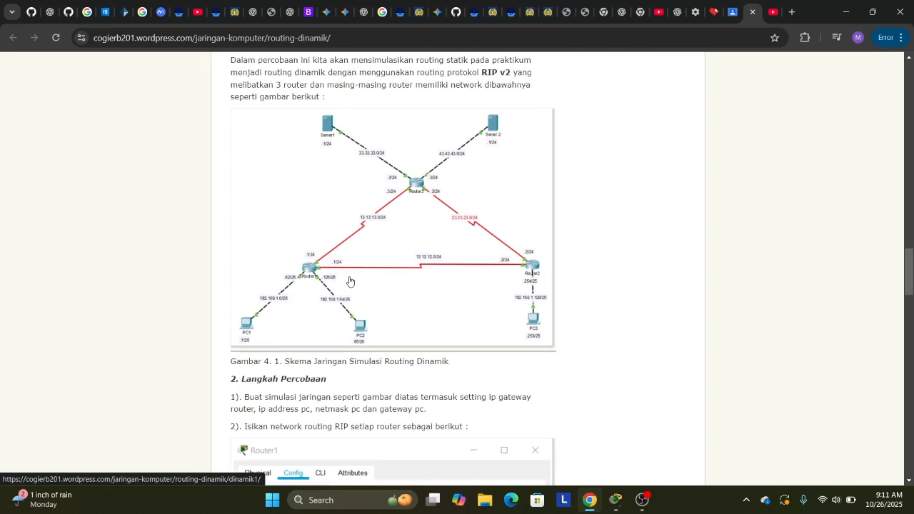
- Return to Cisco Packet Tracer, reopen Router1's RIP settings in a fresh window, and add the network 12.12.12.0
left_click(616, 504)
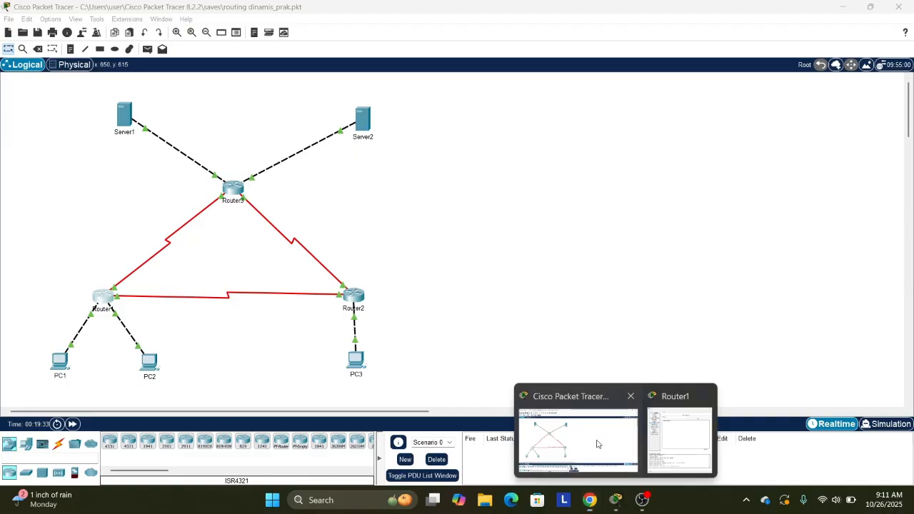
mouse_move(615, 506)
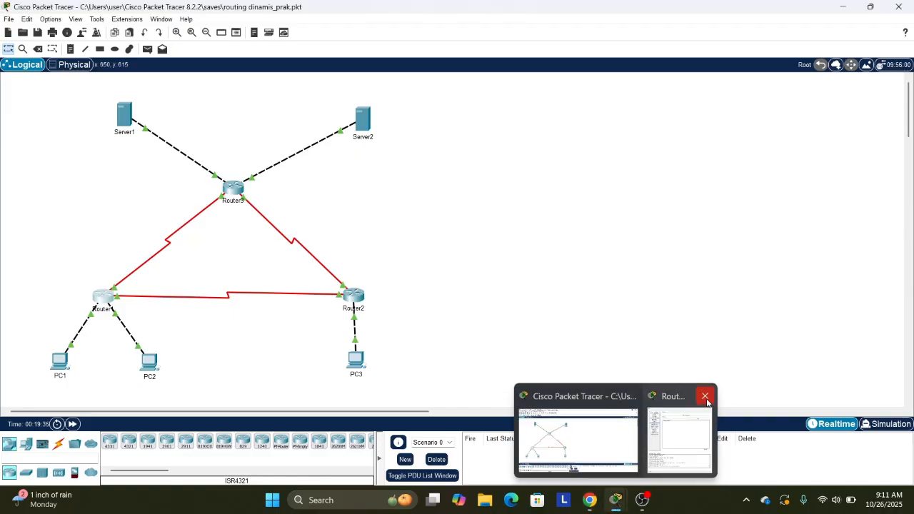
left_click(707, 397)
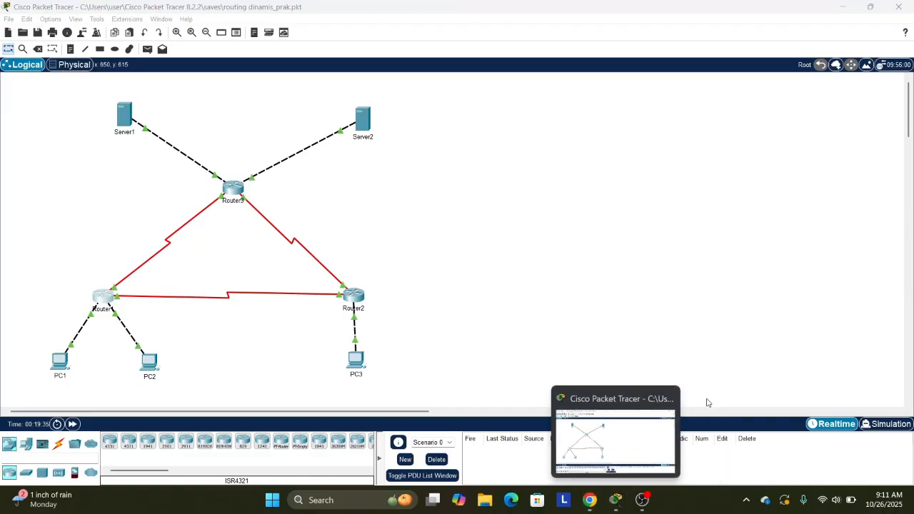
left_click(108, 295)
left_click(365, 162)
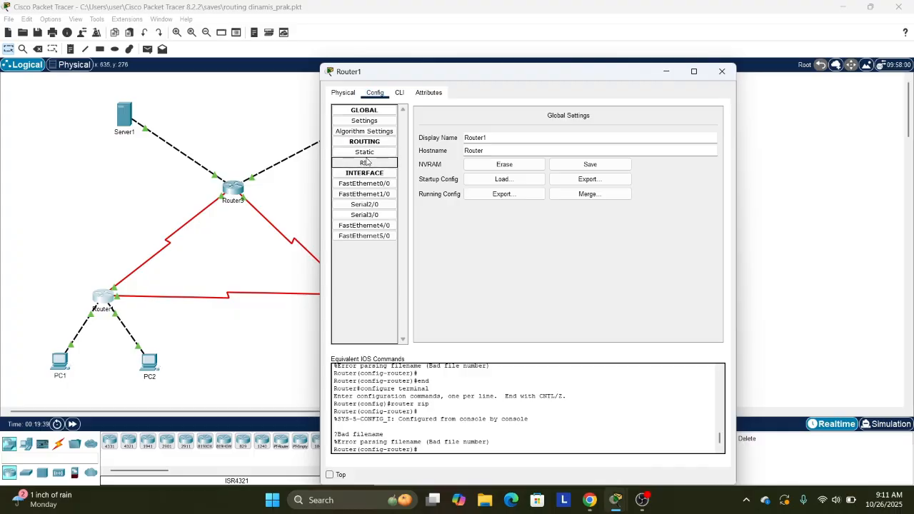
left_click(633, 123)
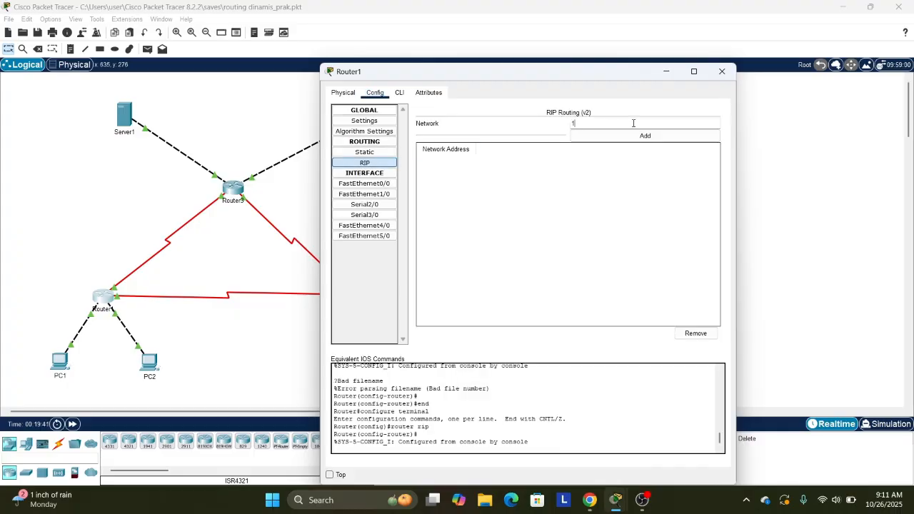
type("12.12.12.0")
left_click_drag(586, 81, 622, 90)
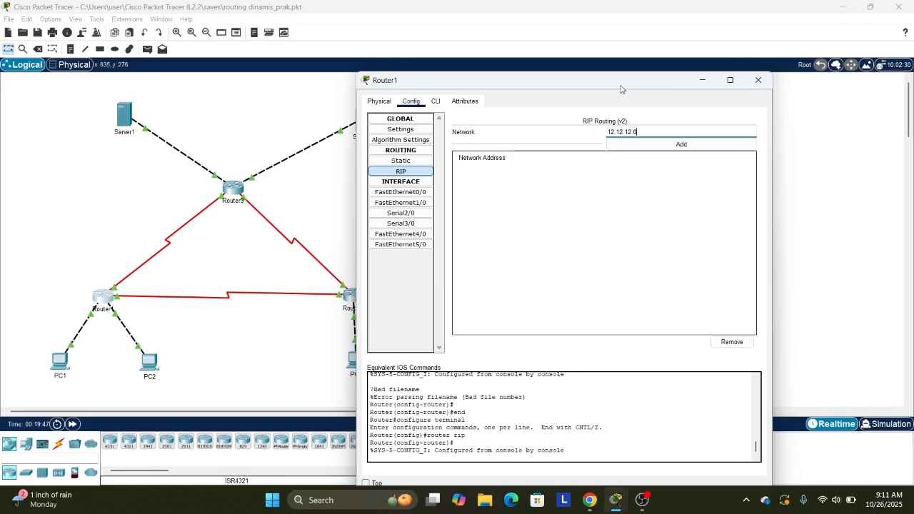
left_click(646, 146)
- Check the article's topology diagram and add the network 13.13.13.0 to Router1's RIP routing
left_click(630, 133)
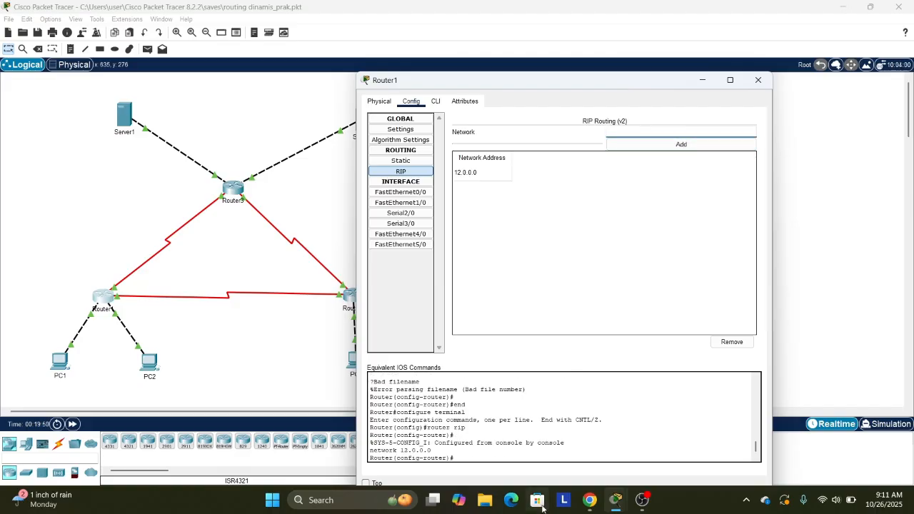
mouse_move(590, 500)
mouse_move(573, 452)
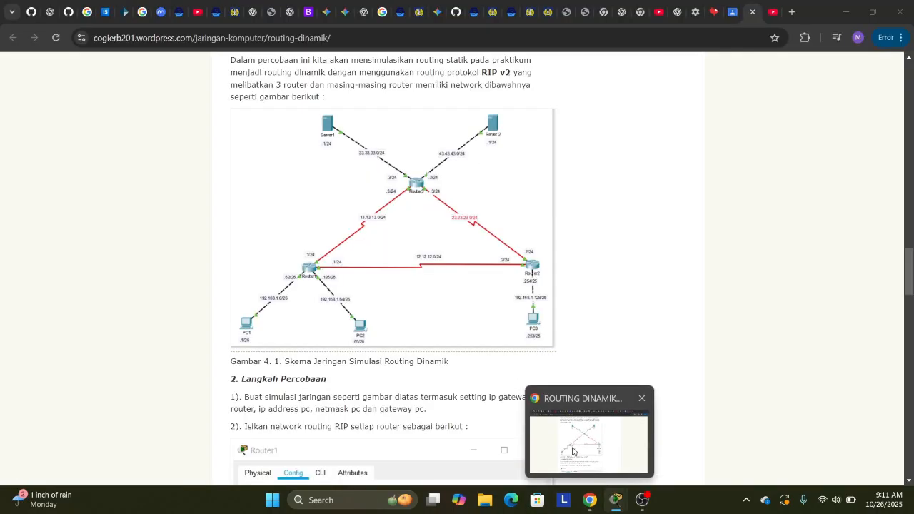
type("1")
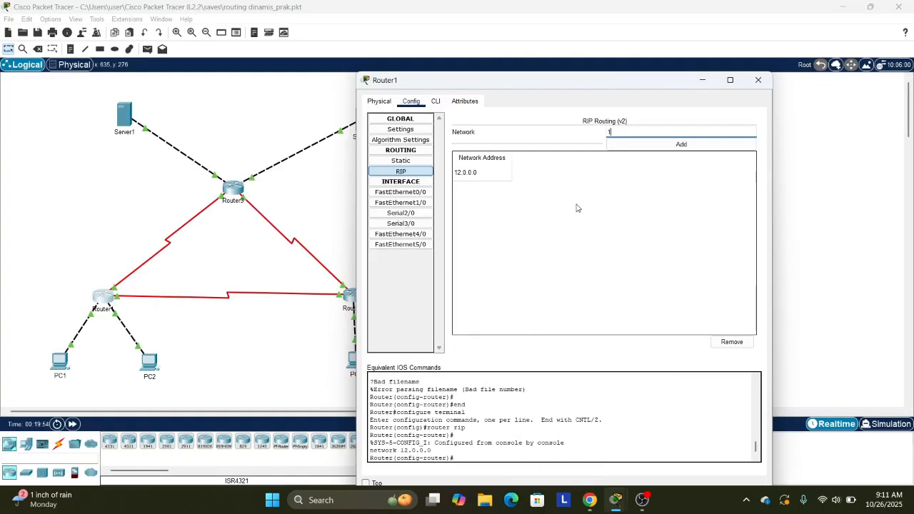
type("3.13.13.0")
left_click(695, 150)
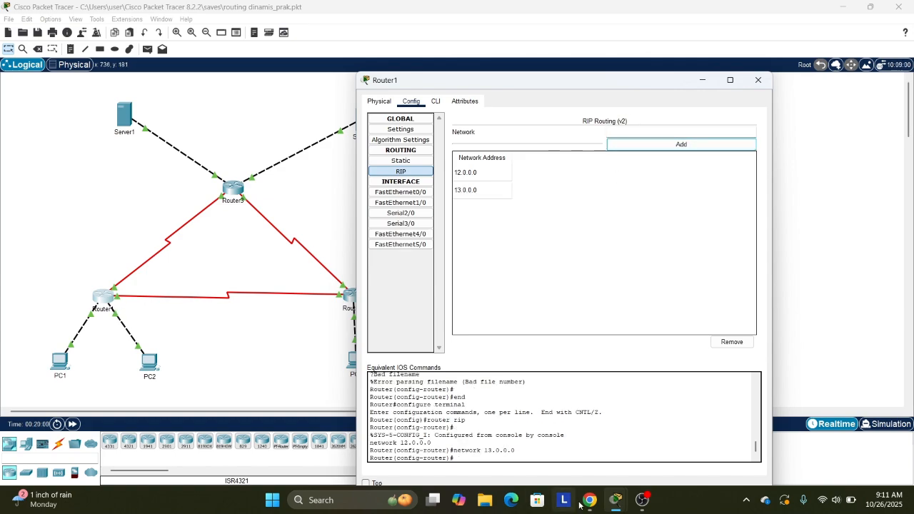
- Add the network 192.168.1.0 to Router1's RIP routing, consulting the article for the address
mouse_move(592, 502)
left_click(641, 130)
type("192.1")
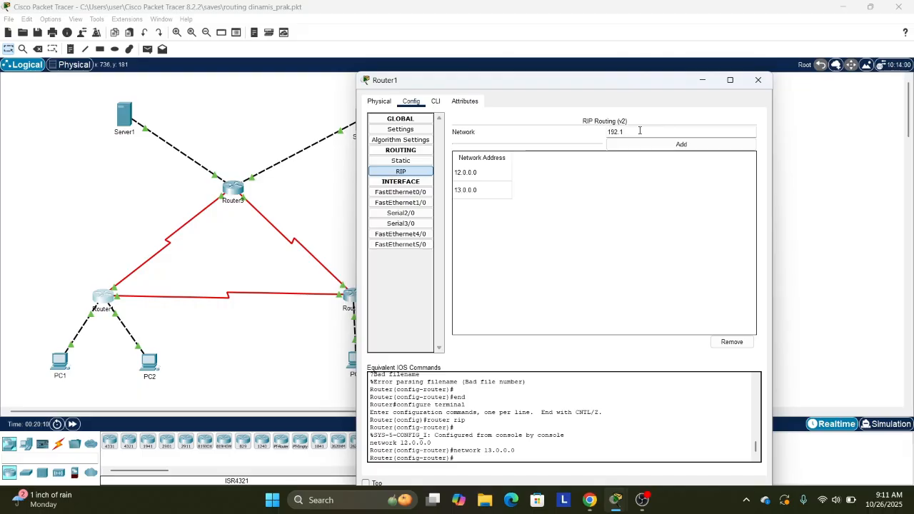
type("68.1.0")
left_click(646, 144)
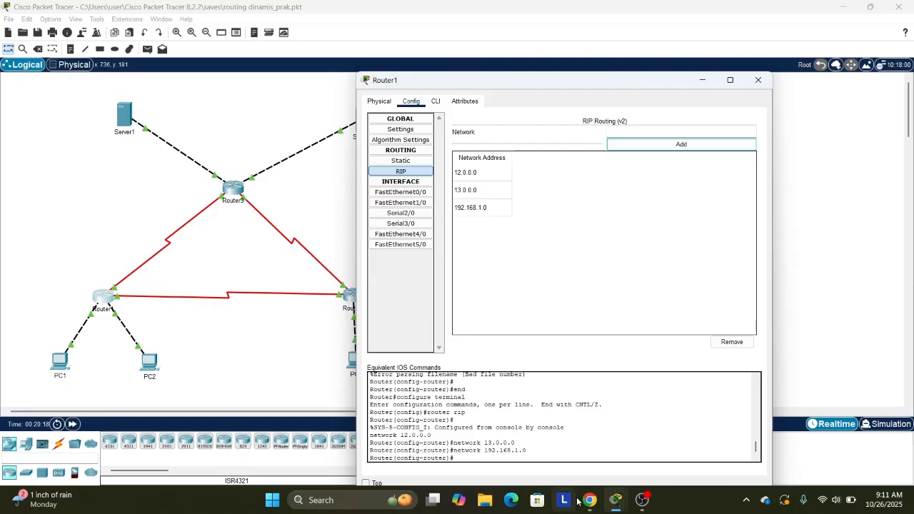
- Check Router2's RIP network list in the web article in Chrome and close Router1's configuration window
mouse_move(576, 451)
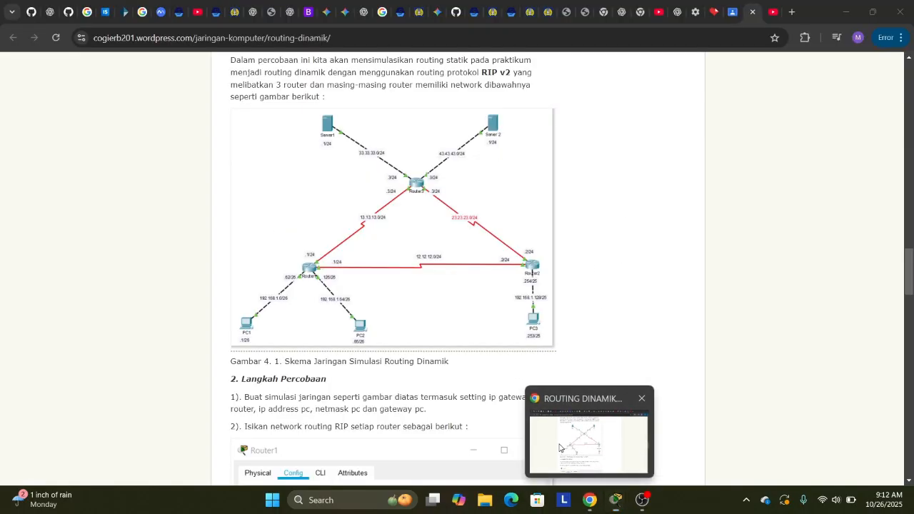
left_click(590, 436)
scroll(441, 353, "down", 7)
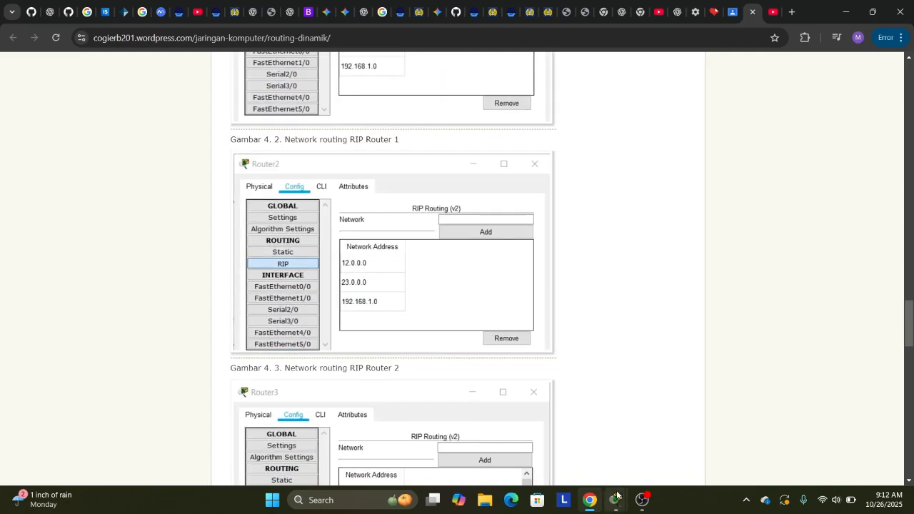
mouse_move(616, 501)
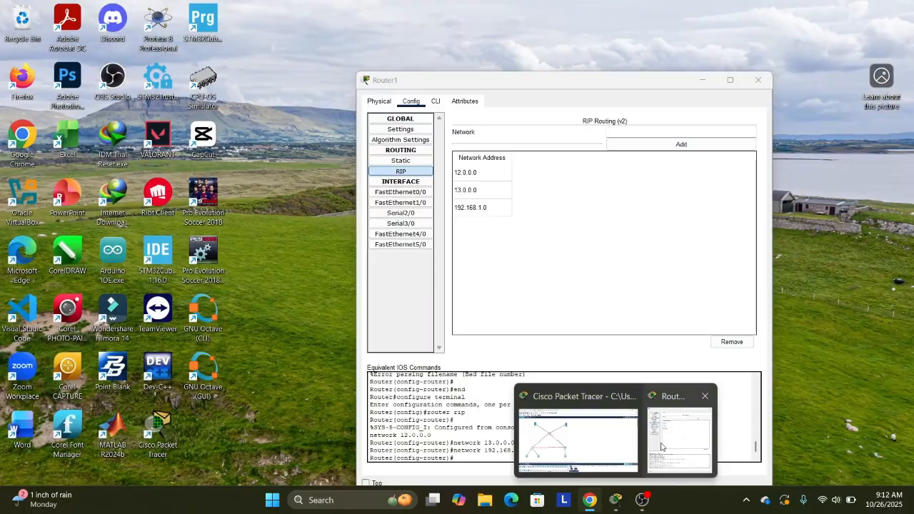
left_click(662, 447)
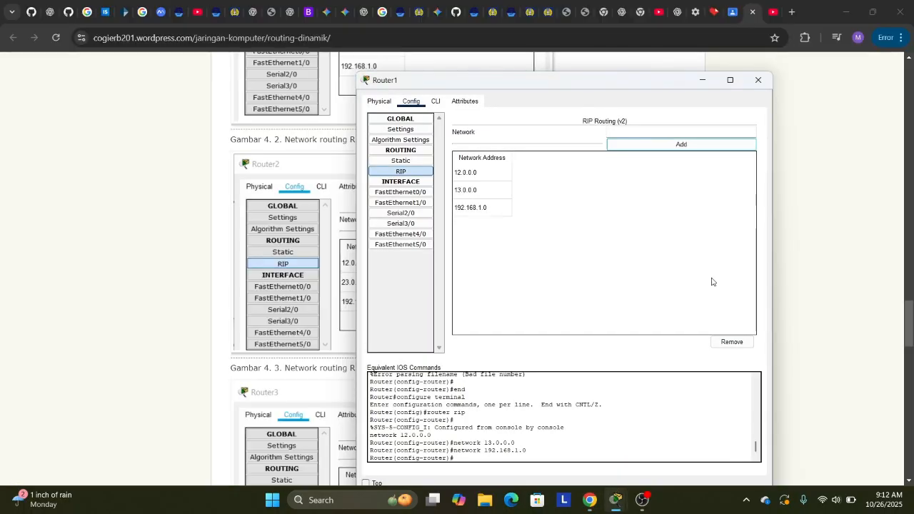
left_click(758, 80)
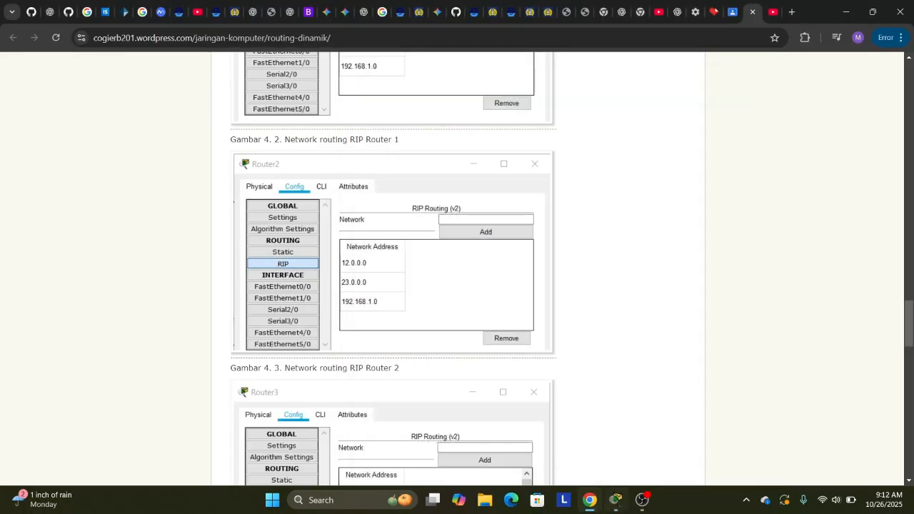
- Switch to Cisco Packet Tracer, open Router2's RIP settings, and add the networks 12.12.12.0 and 23.23.23.0
left_click(613, 507)
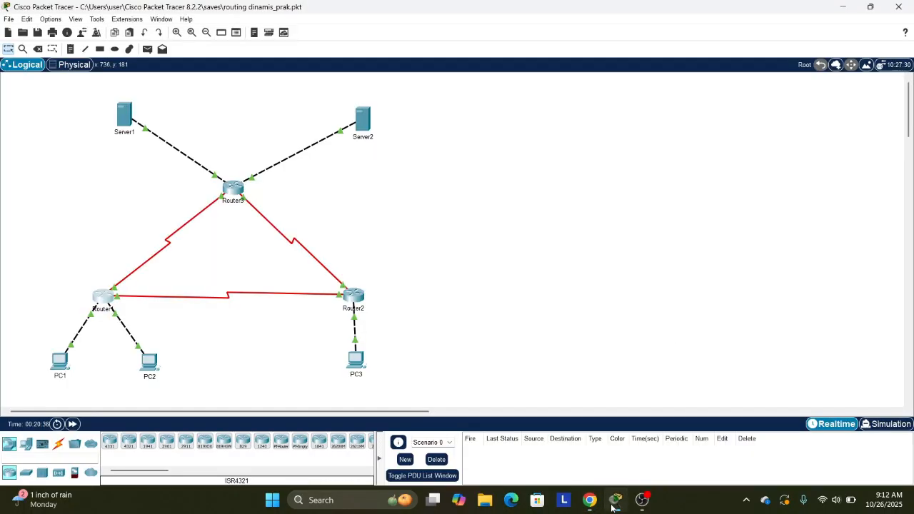
left_click(358, 300)
left_click(365, 162)
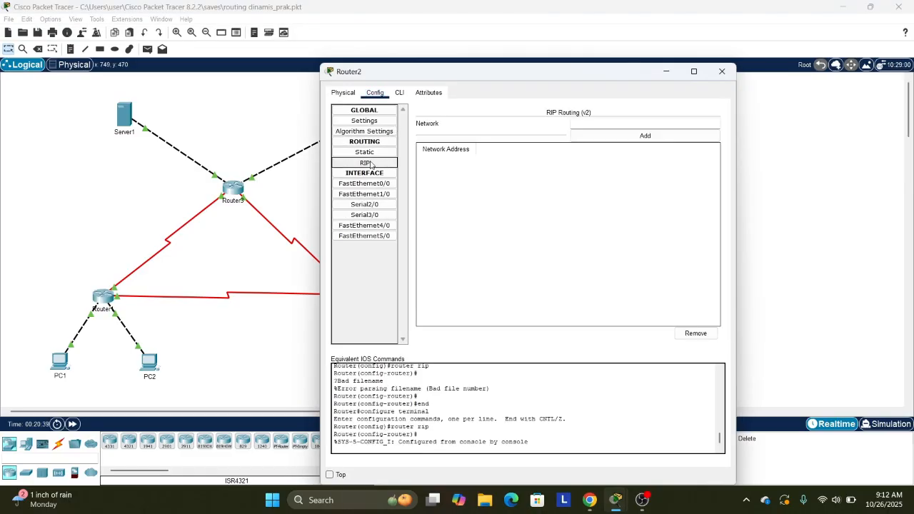
left_click(662, 118)
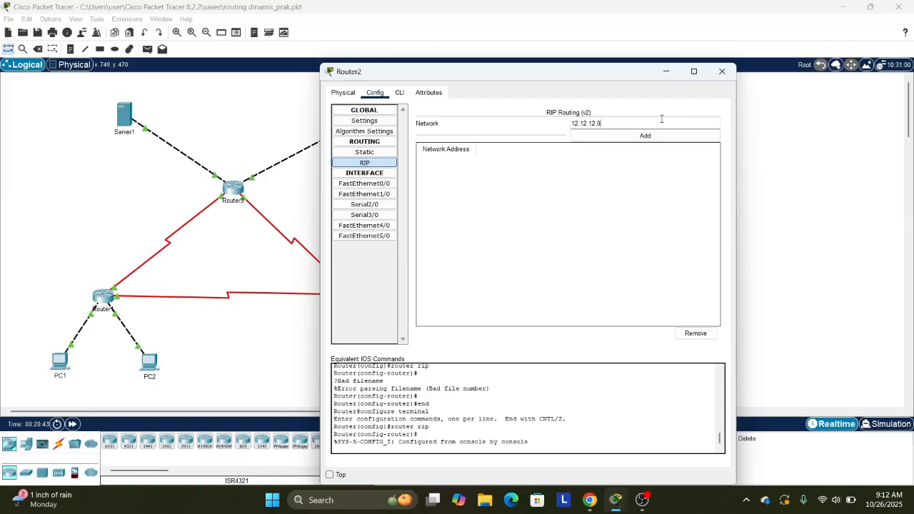
type("12.12.12.0")
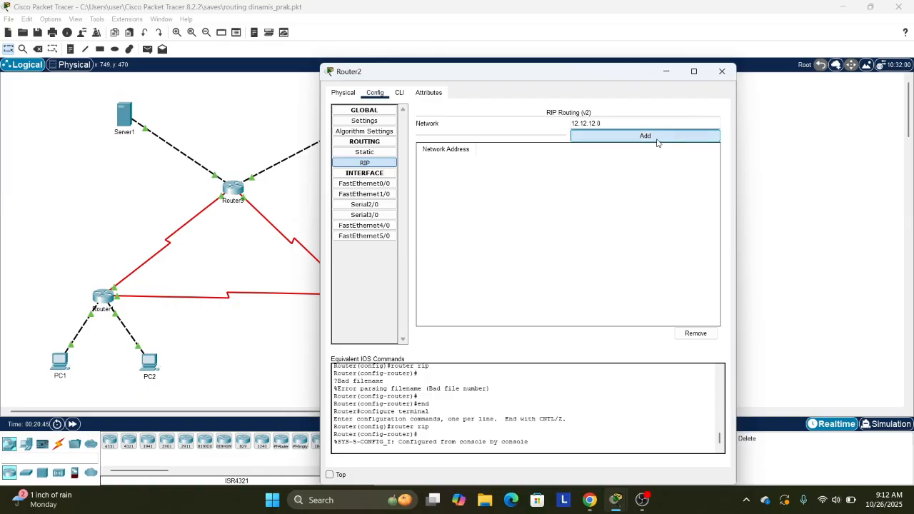
left_click(654, 136)
left_click(643, 126)
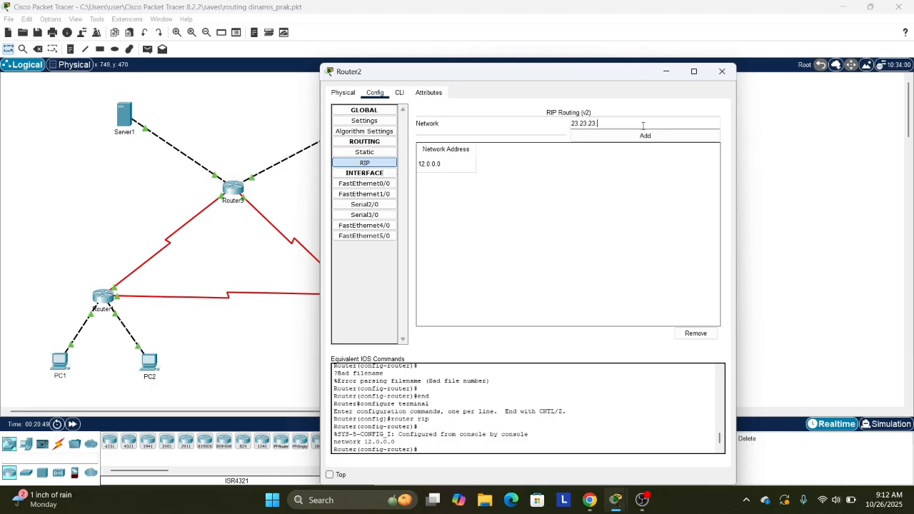
left_click(646, 136)
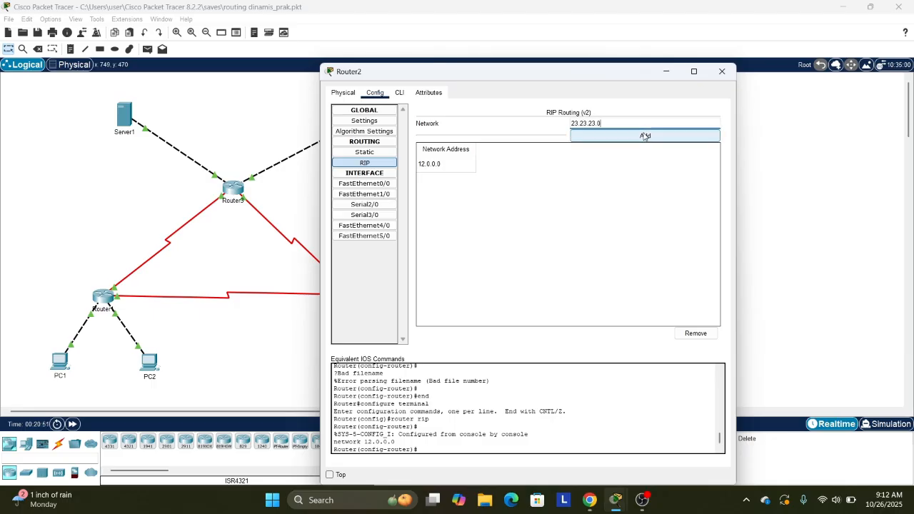
- Add the network 192.168.1.0 to Router2's RIP routing, checking the address in the web article, and close Router2's configuration window
left_click(632, 124)
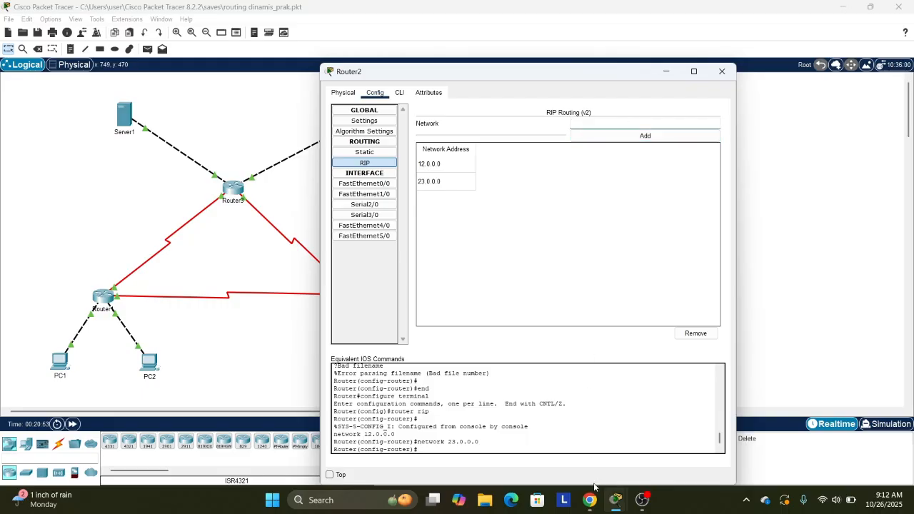
mouse_move(591, 503)
mouse_move(568, 449)
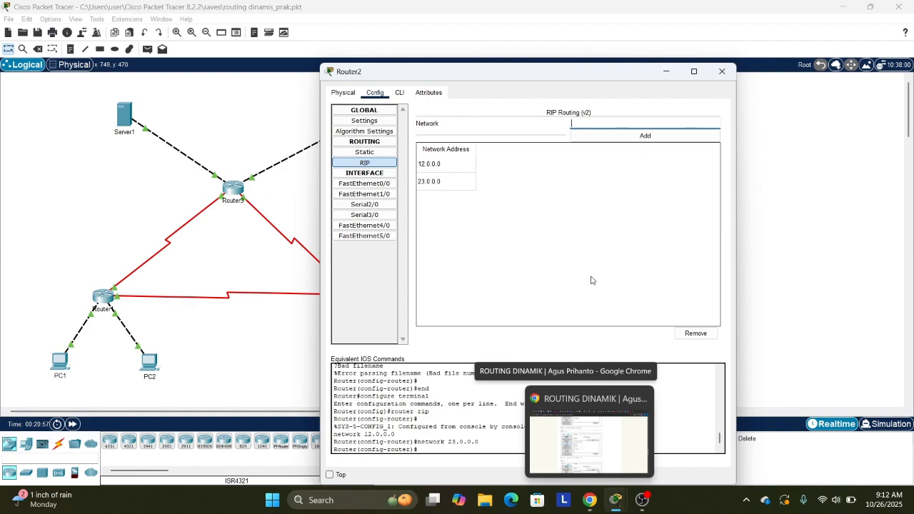
type("19")
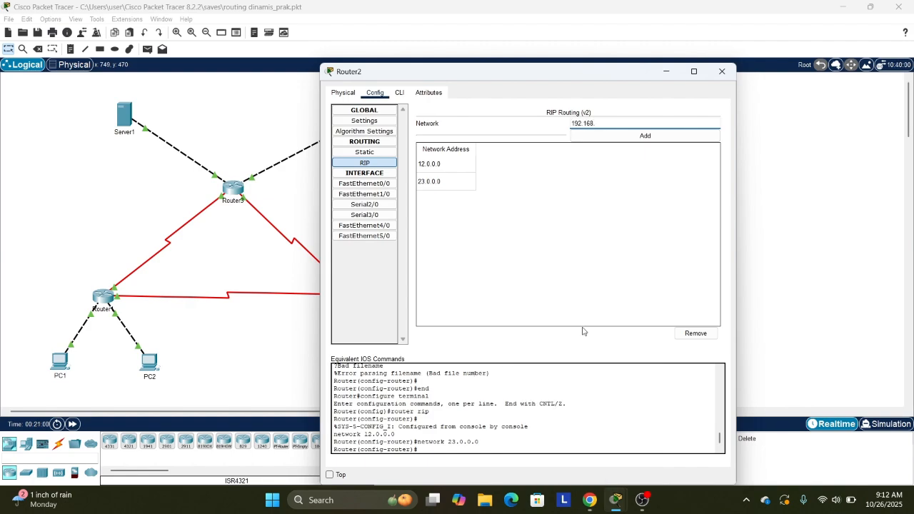
mouse_move(579, 471)
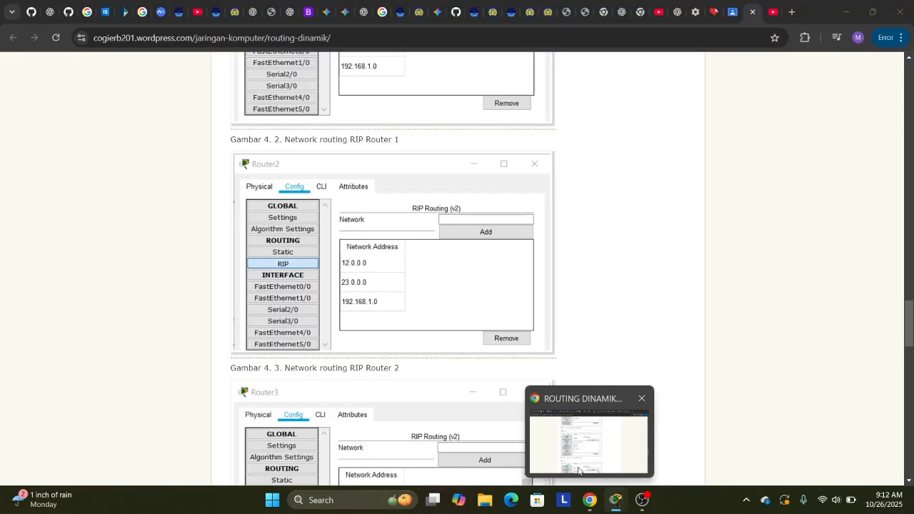
type("2.168.1.")
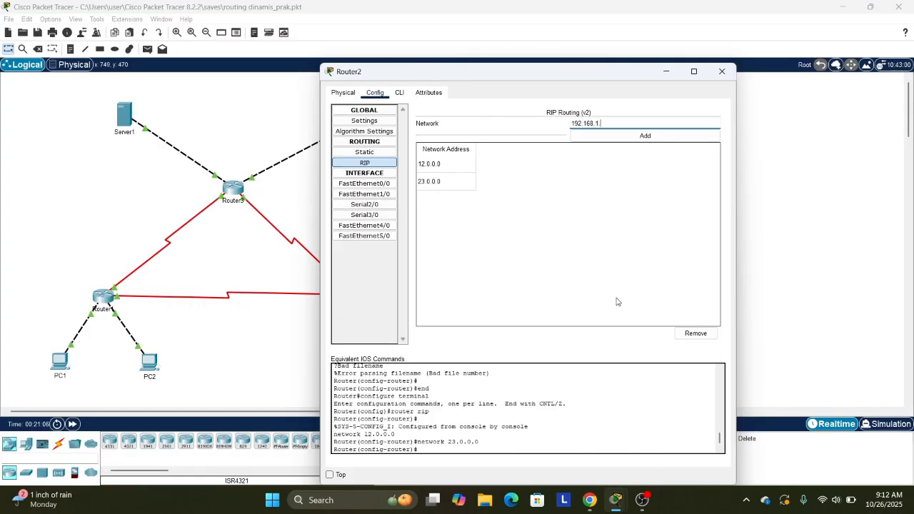
type("0")
left_click(645, 135)
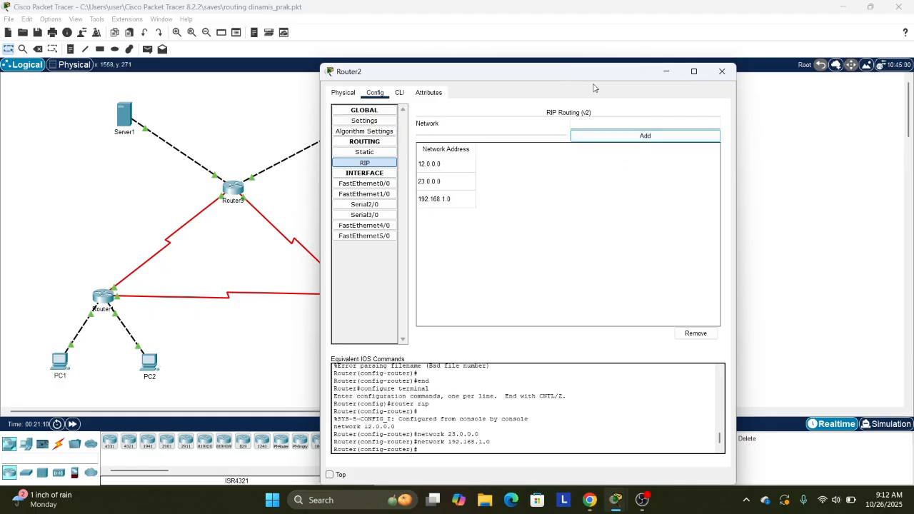
left_click(723, 72)
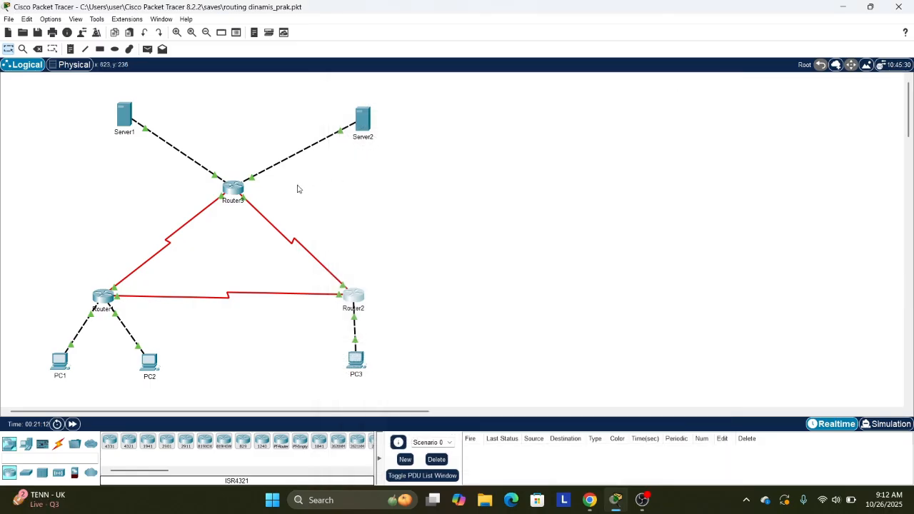
- Open Router3's RIP settings and check Router3's RIP network list in the web article in Chrome
left_click(234, 189)
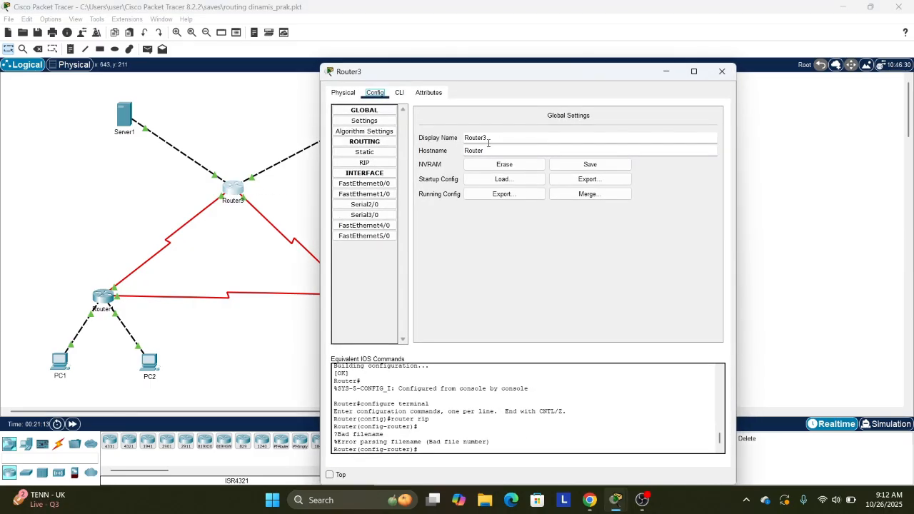
left_click(364, 163)
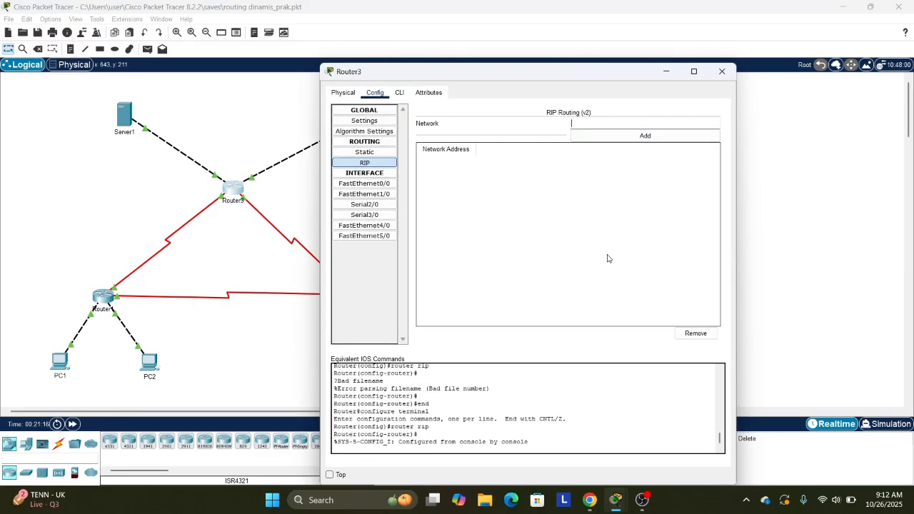
left_click(590, 501)
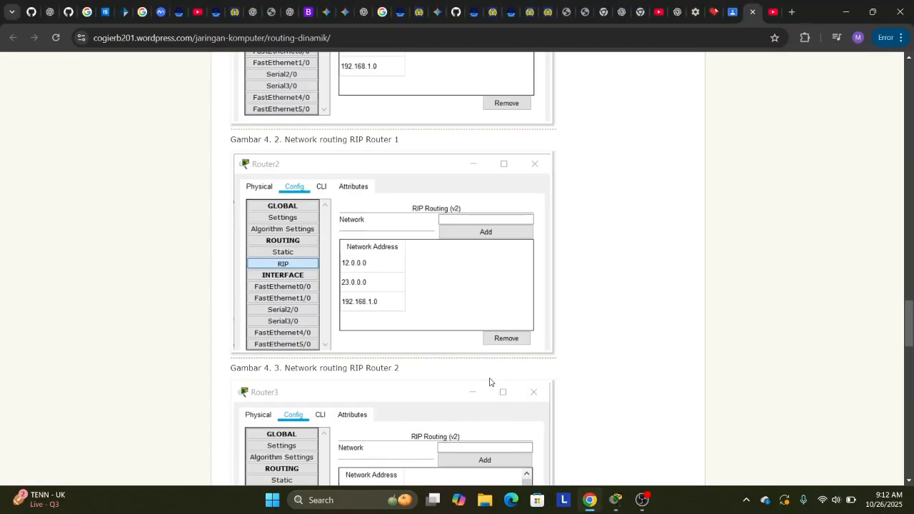
scroll(490, 380, "down", 3)
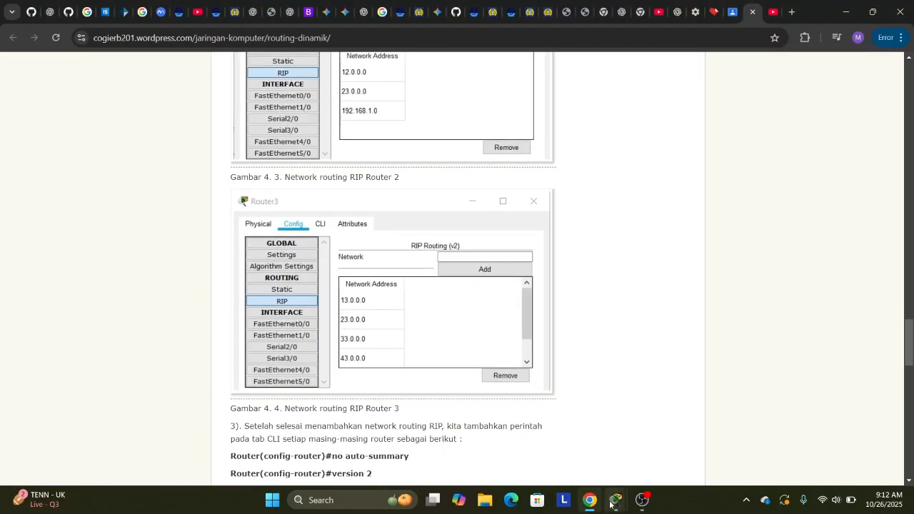
- Switch to Cisco Packet Tracer and add the networks 13.13.13.0 and 23.23.23.0 to Router3's RIP routing
mouse_move(616, 500)
left_click(571, 450)
left_click(572, 456)
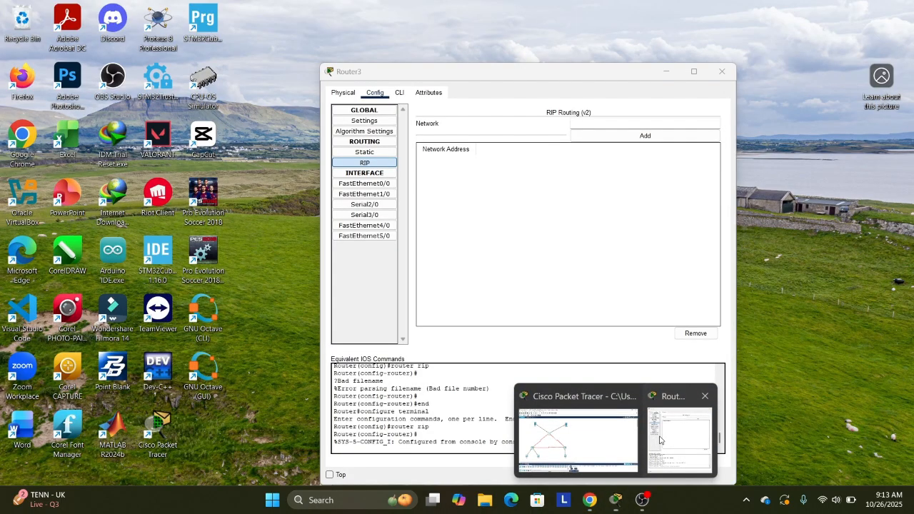
left_click(679, 436)
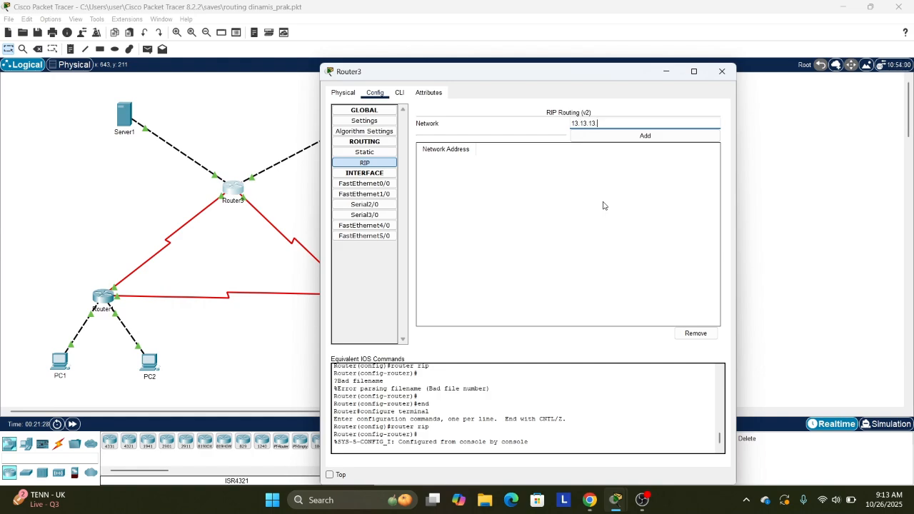
left_click(611, 135)
left_click(604, 125)
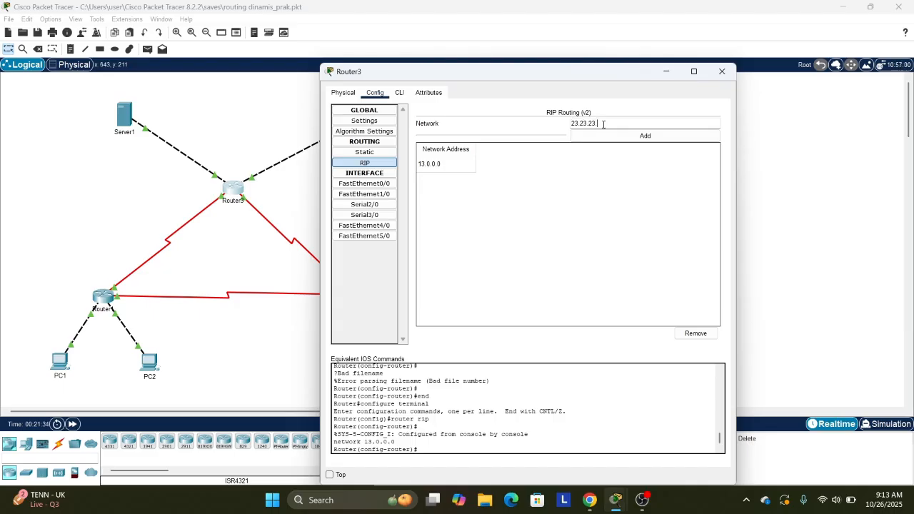
left_click(611, 136)
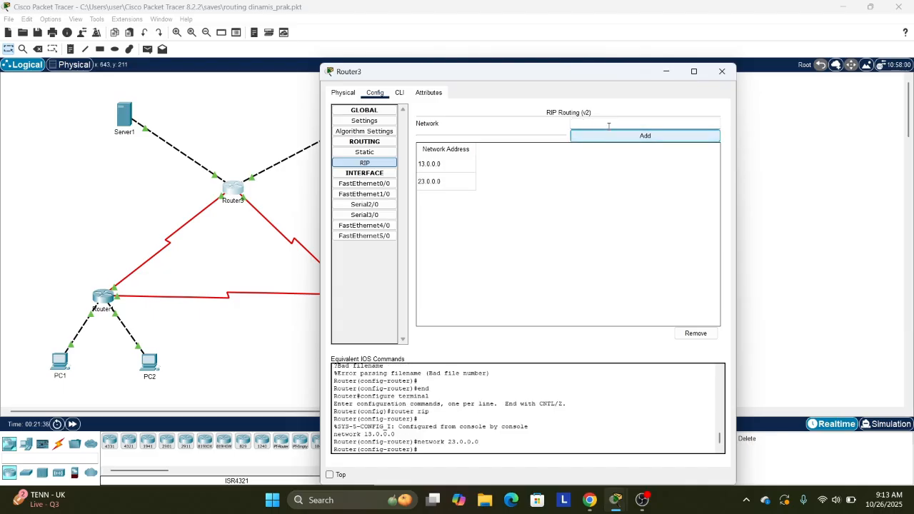
- Add the networks 33.33.33.0 and 43.43.43.0 to Router3's RIP routing, consulting the article, and close Router3's configuration window
left_click(607, 123)
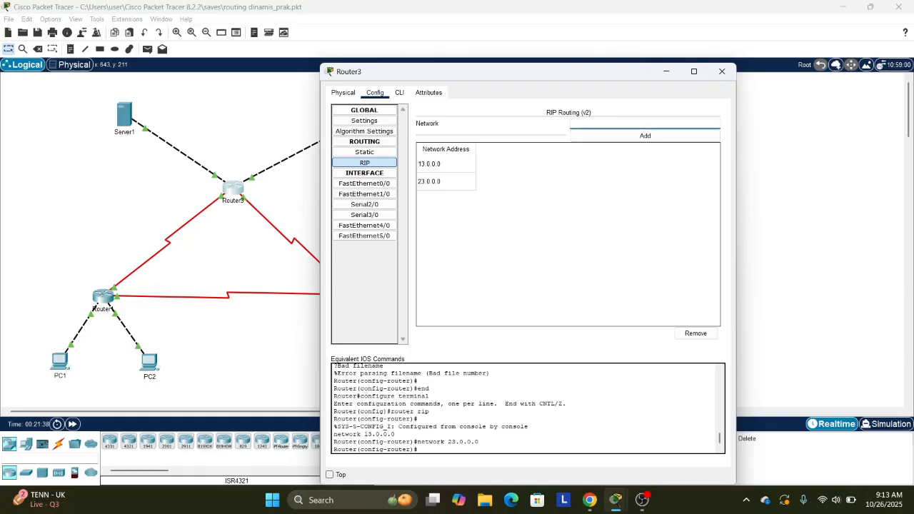
mouse_move(590, 500)
mouse_move(578, 451)
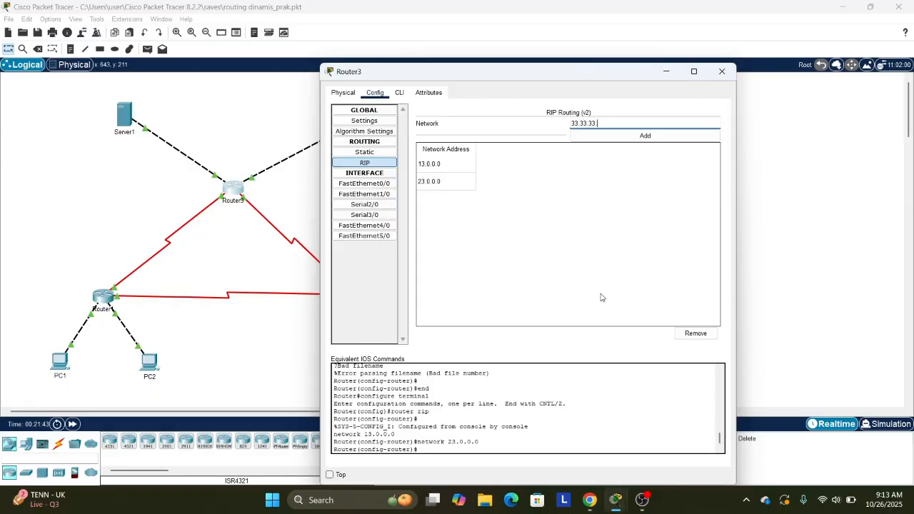
left_click(633, 135)
left_click(615, 123)
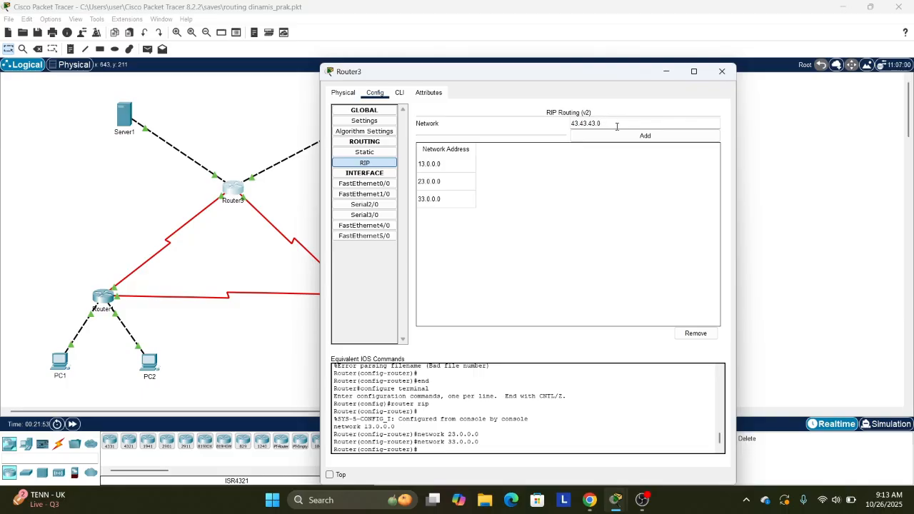
left_click(619, 136)
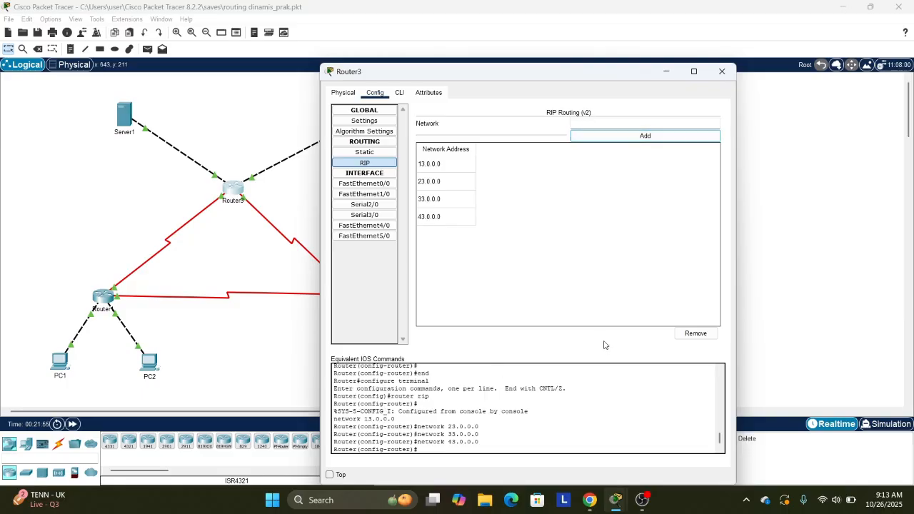
left_click(721, 73)
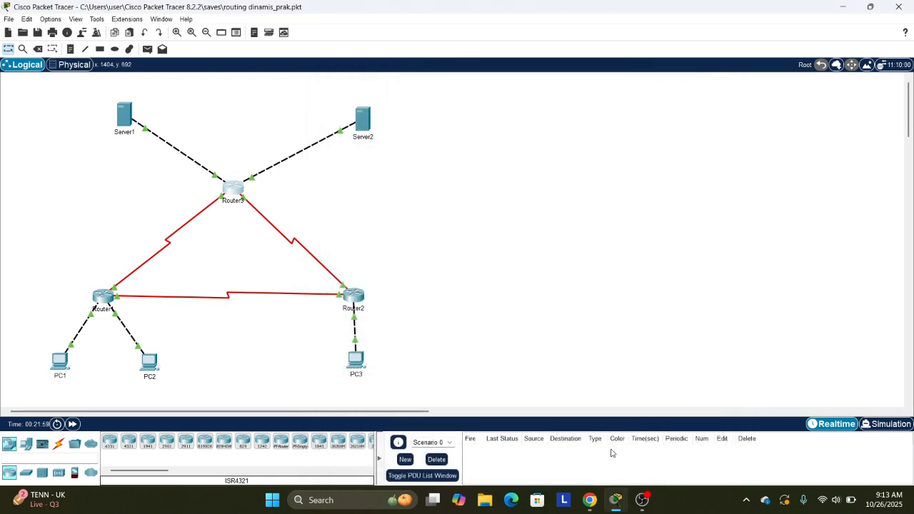
- Read the article's remaining instructions in Chrome on saving and power cycling the routers, showing routing tables, and the simple PDU test scenarios
left_click(599, 503)
scroll(462, 345, "down", 8)
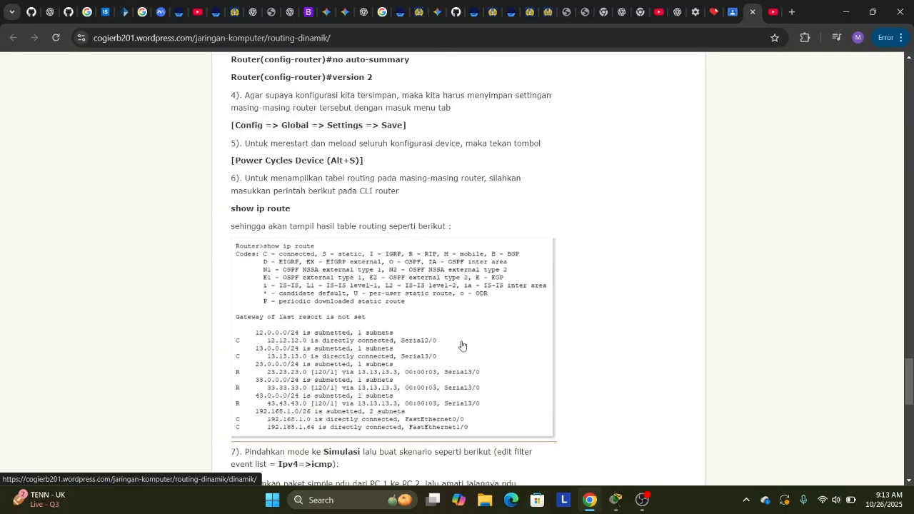
scroll(462, 345, "up", 2)
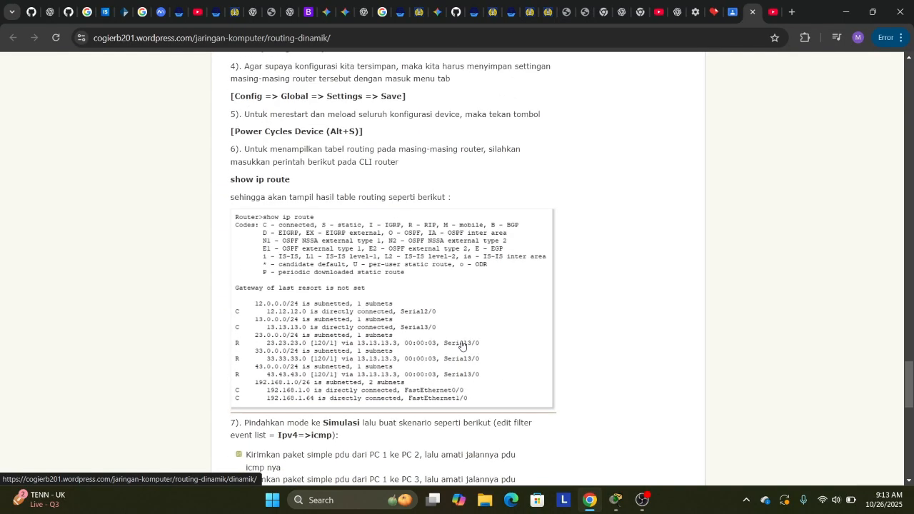
scroll(462, 345, "up", 1)
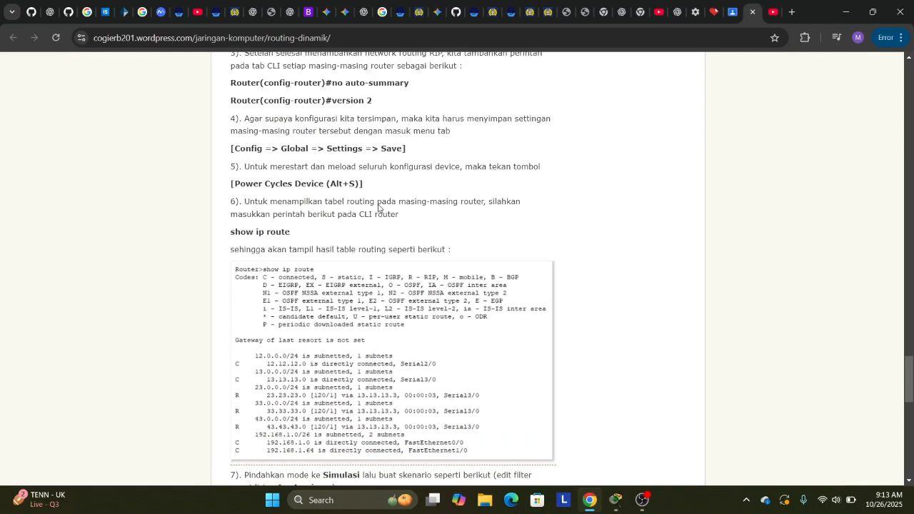
scroll(379, 208, "up", 1)
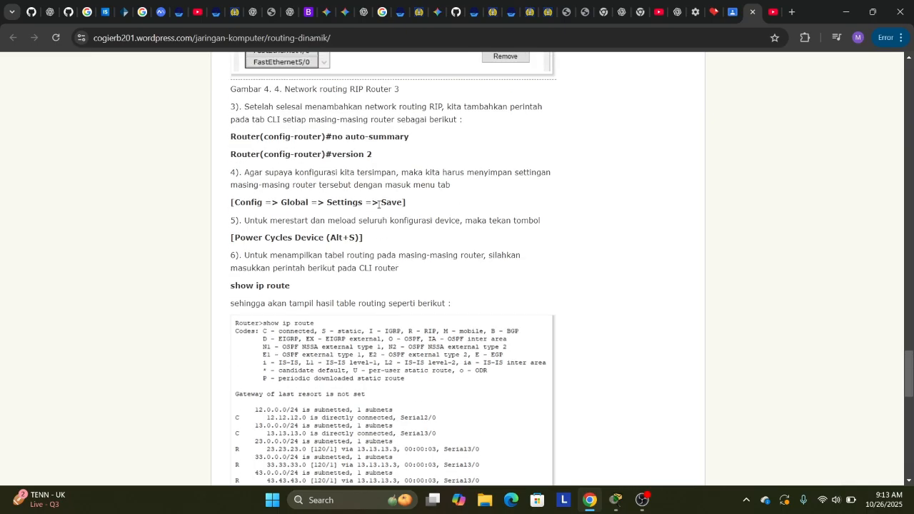
scroll(379, 208, "down", 4)
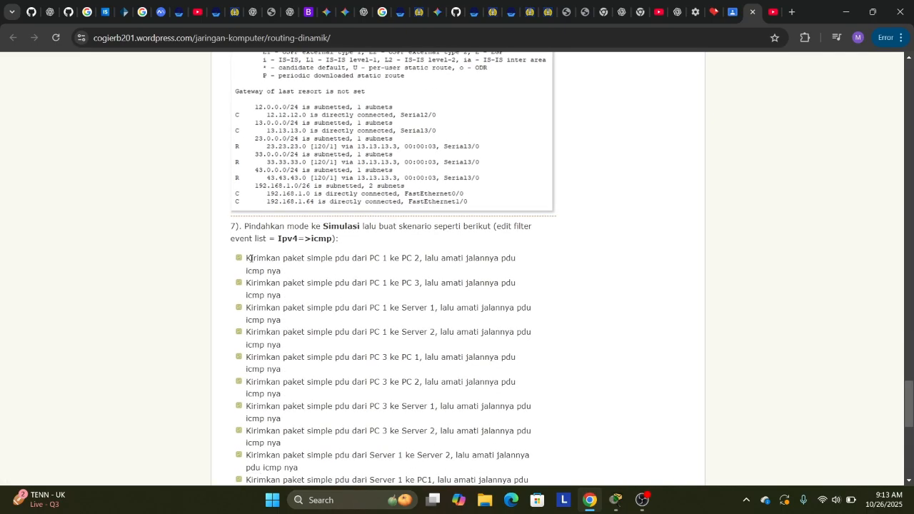
left_click_drag(250, 258, 413, 258)
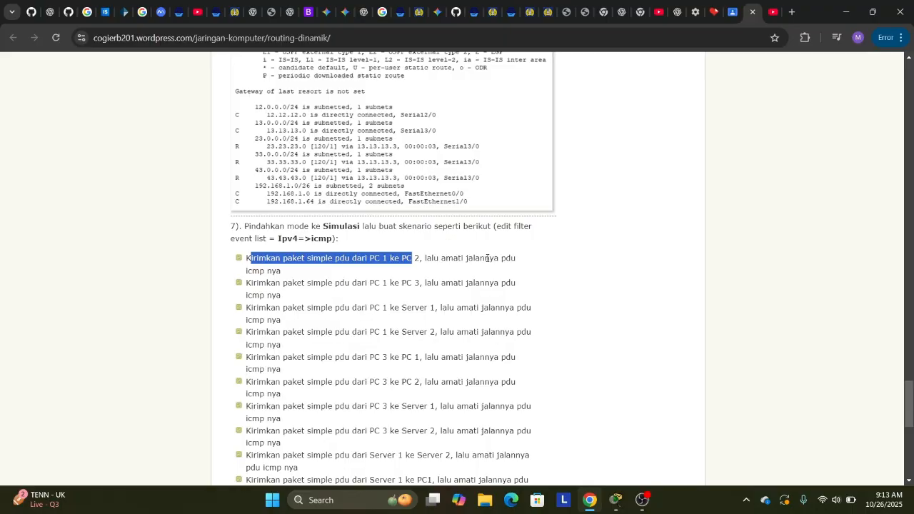
scroll(488, 258, "up", 4)
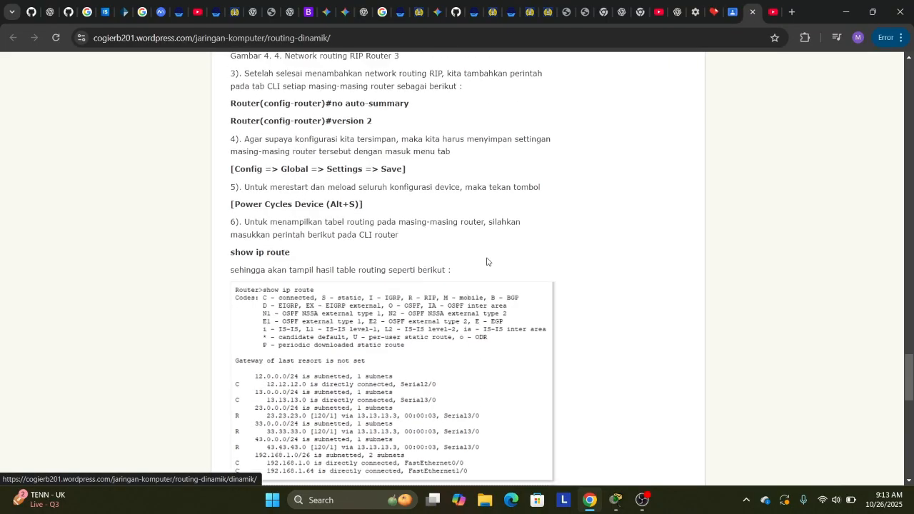
scroll(488, 260, "down", 3)
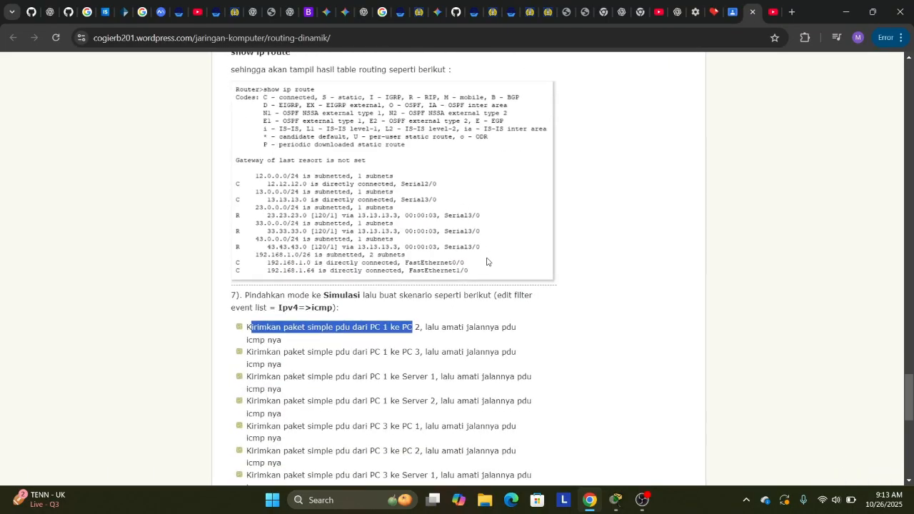
- Switch to Cisco Packet Tracer, shift PC1 slightly away from Router1, and change to Simulation mode
left_click(615, 500)
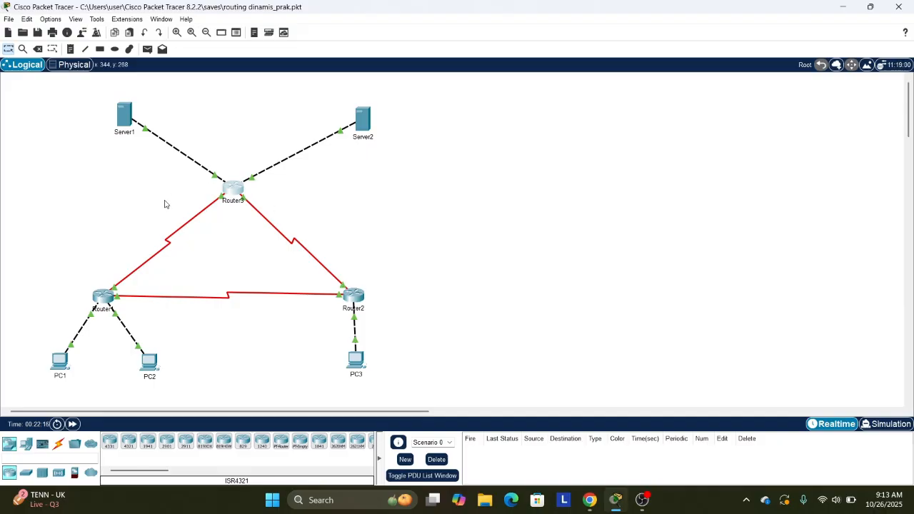
left_click_drag(58, 365, 50, 369)
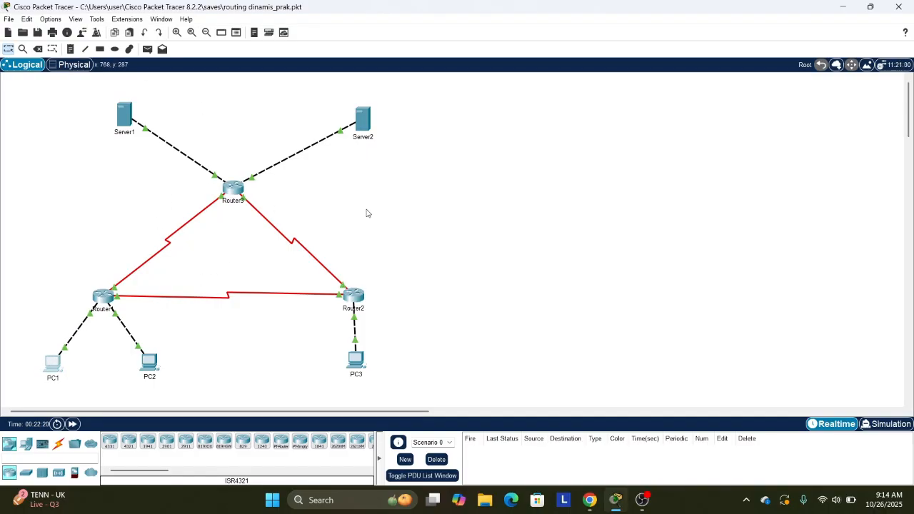
left_click(890, 424)
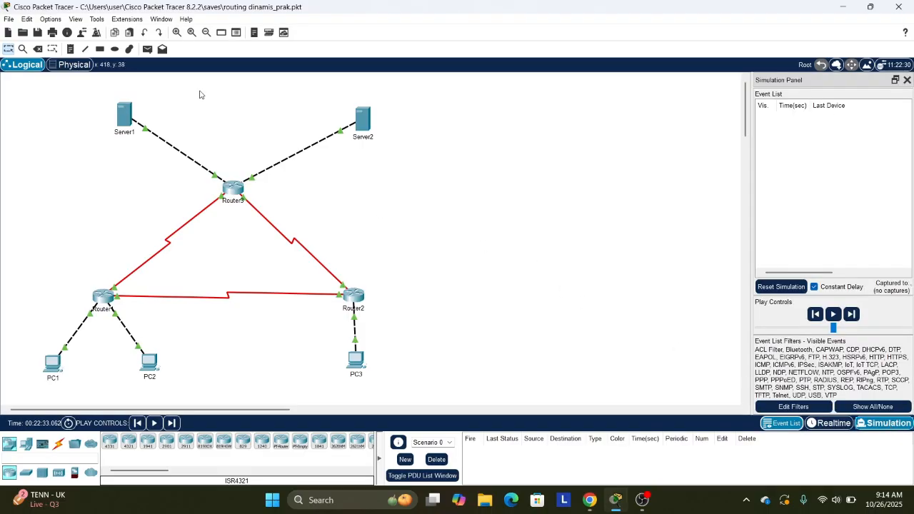
- Test a simple PDU from PC1 to PC2 by stepping the simulation forward, and delete the scenario
left_click(148, 49)
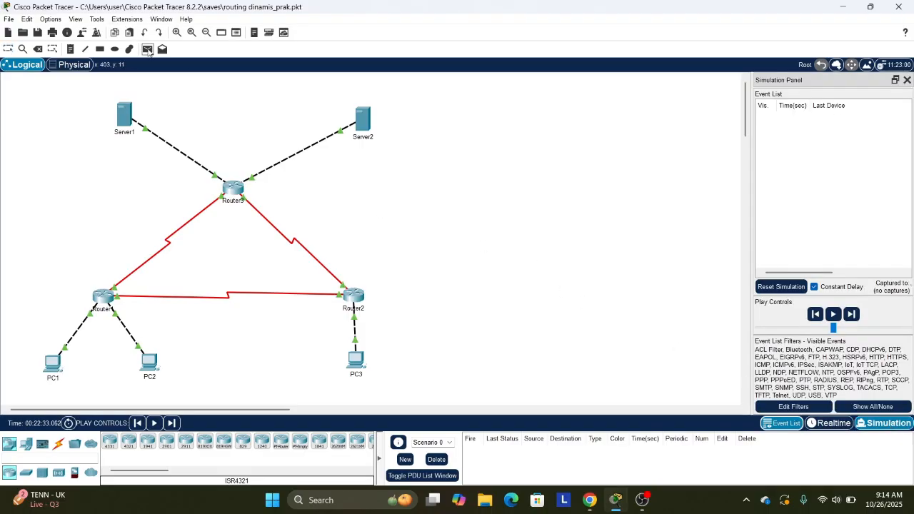
left_click(53, 365)
left_click(150, 364)
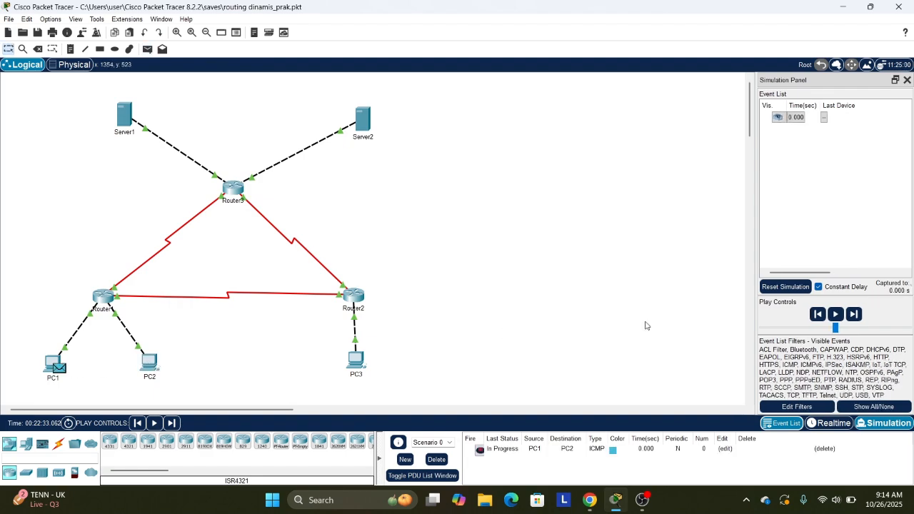
left_click(855, 315)
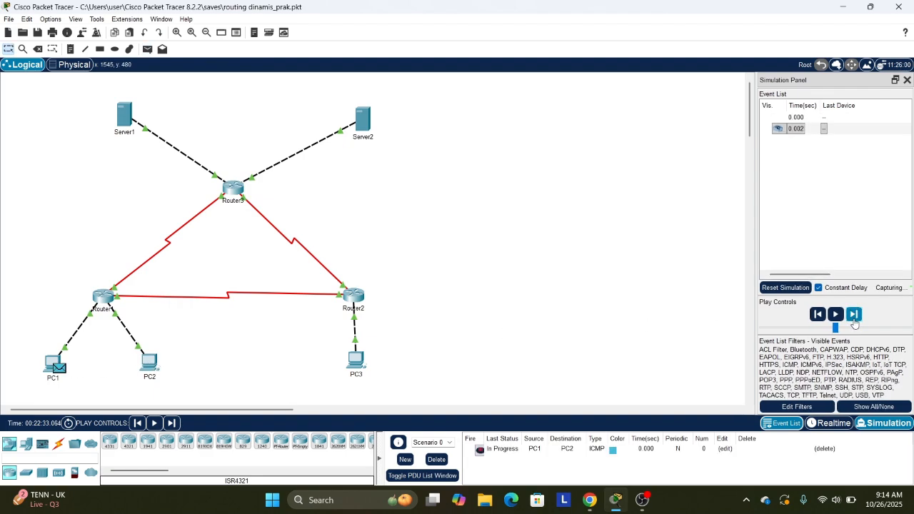
left_click(437, 461)
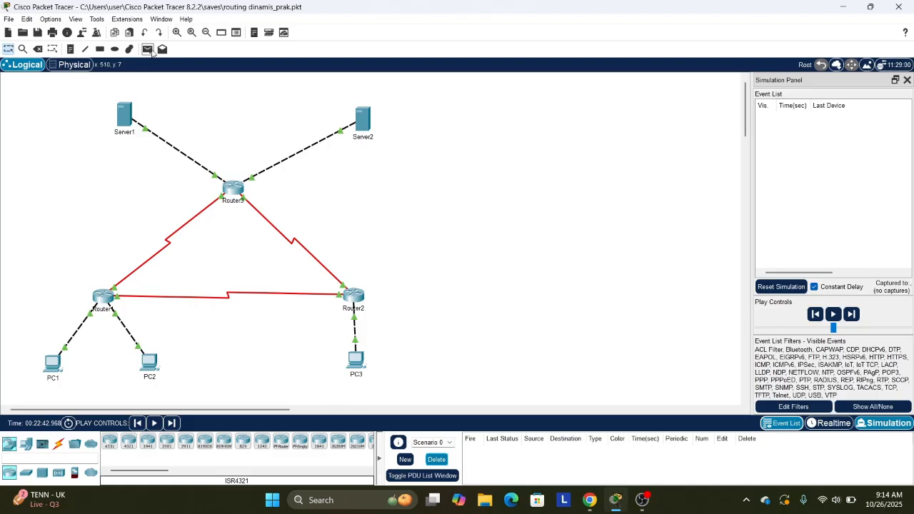
- Repeat the simple PDU test from PC1 to PC2, stepping through the full round trip, and delete the scenario
left_click(150, 50)
left_click(53, 362)
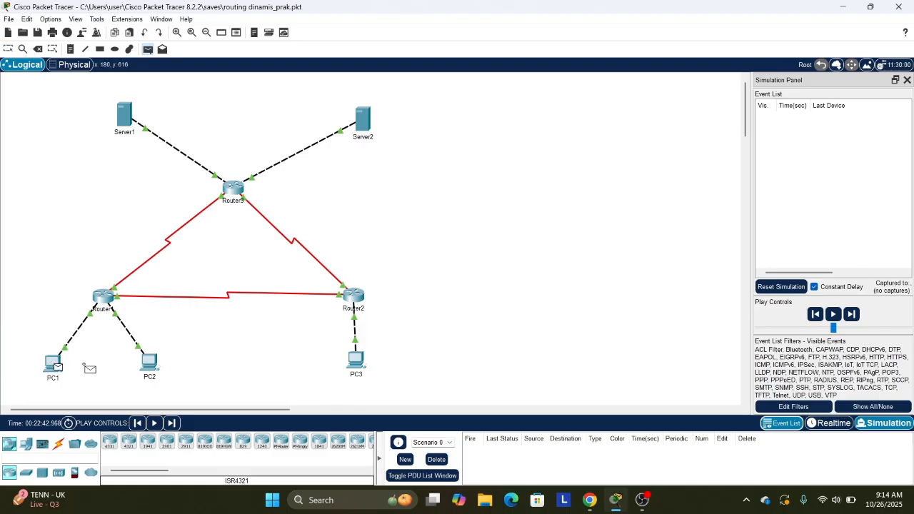
left_click(147, 363)
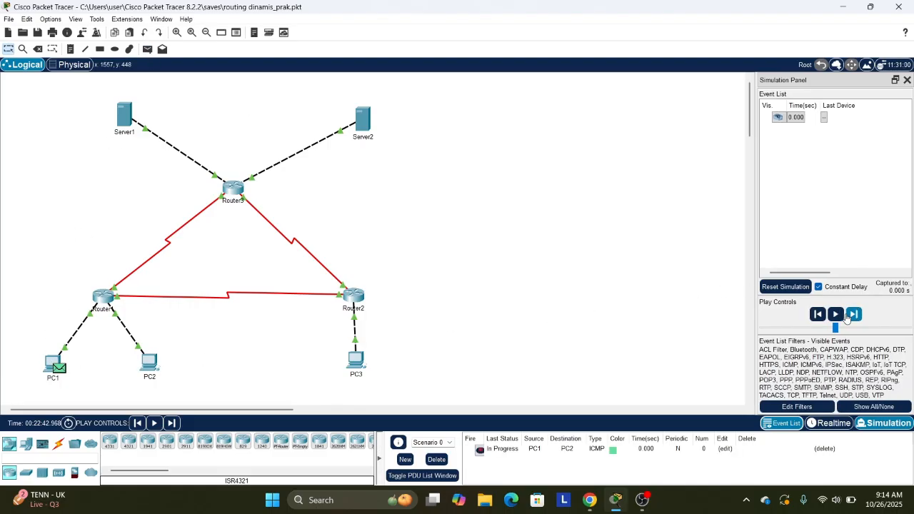
left_click(850, 315)
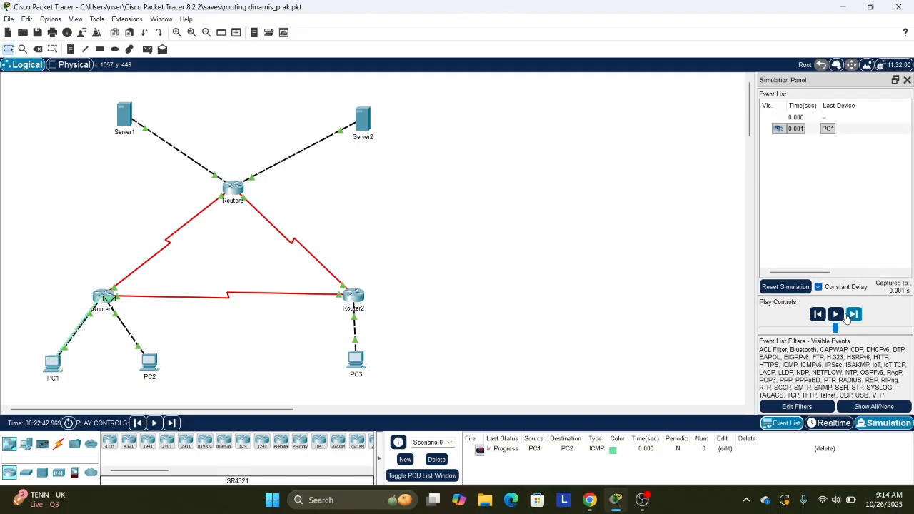
left_click(857, 318)
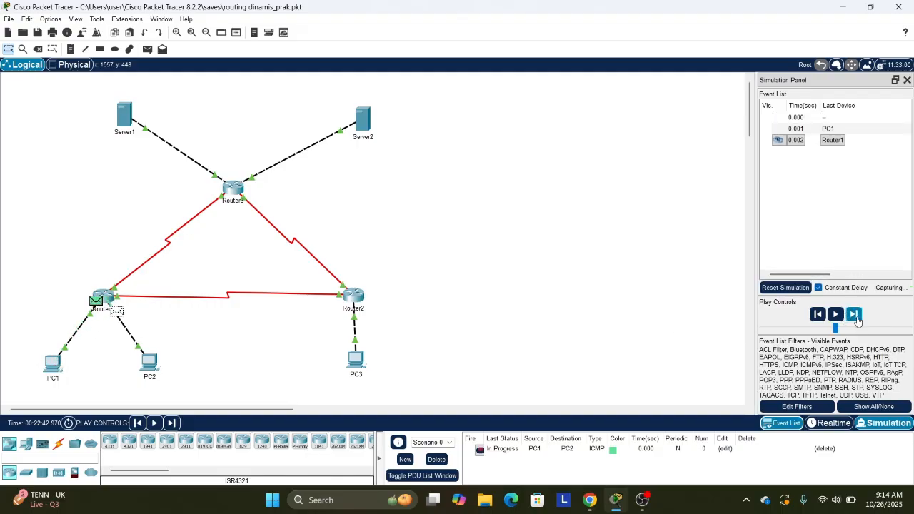
left_click(857, 318)
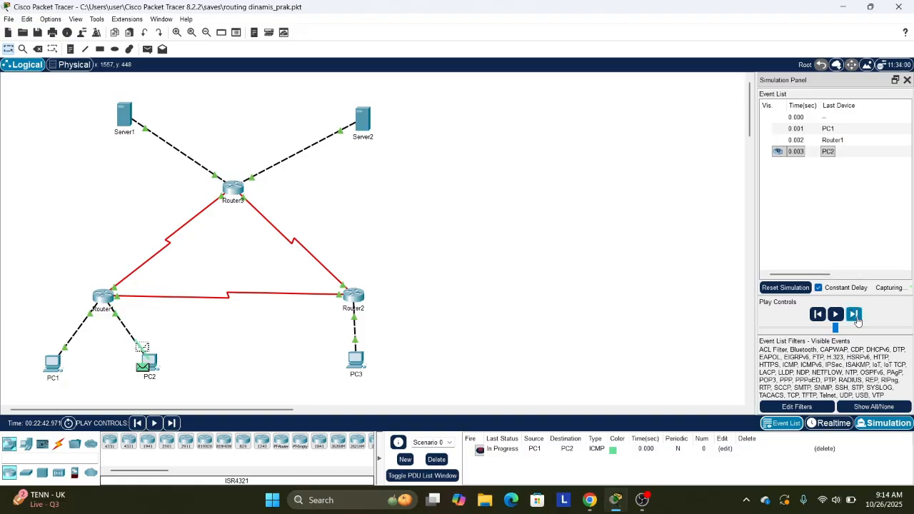
left_click(857, 318)
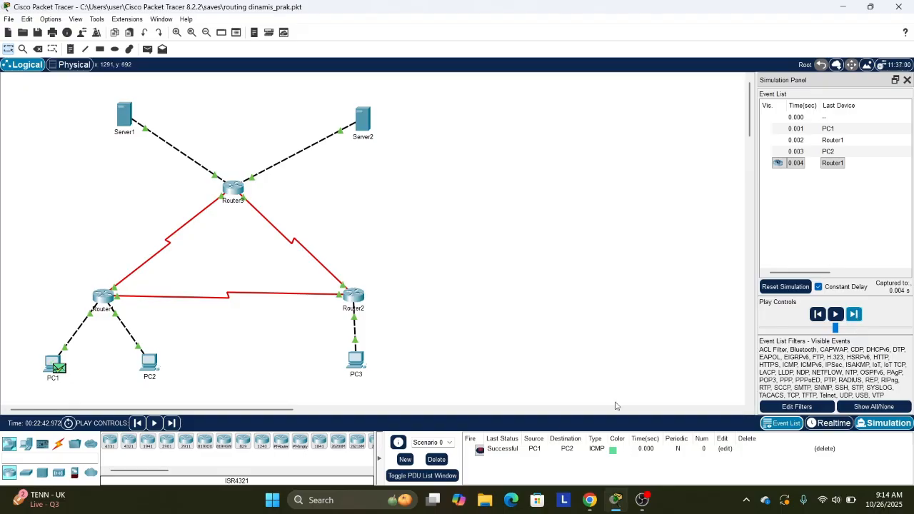
left_click(436, 460)
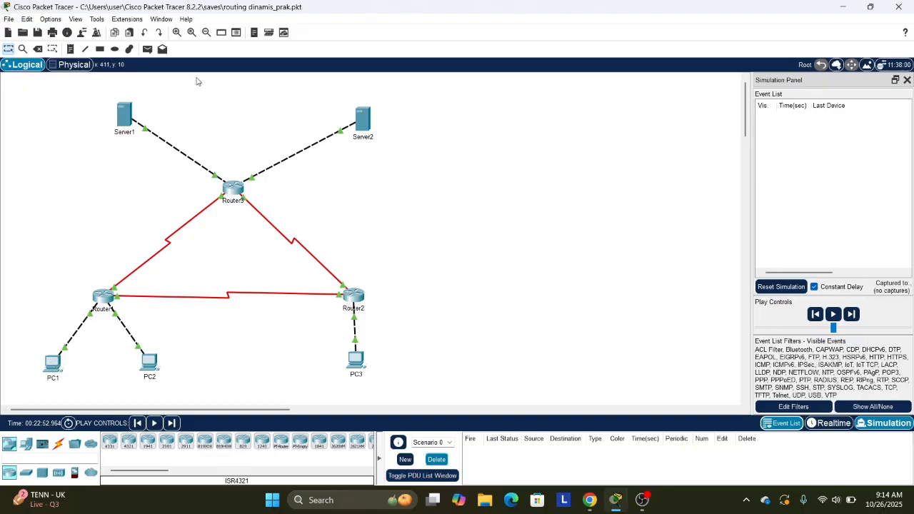
- Try a simple PDU from PC1 to Server1, stepping it forward as far as Router3, and delete the scenario
left_click(148, 49)
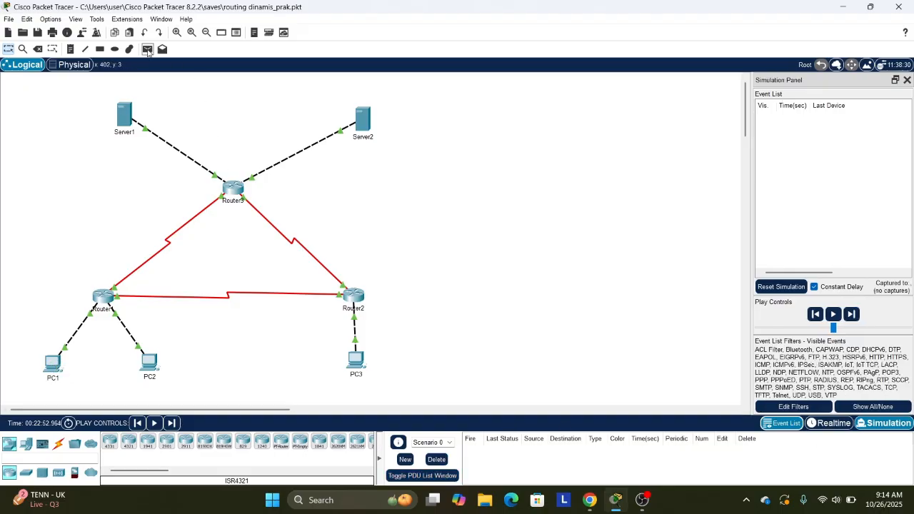
left_click(54, 368)
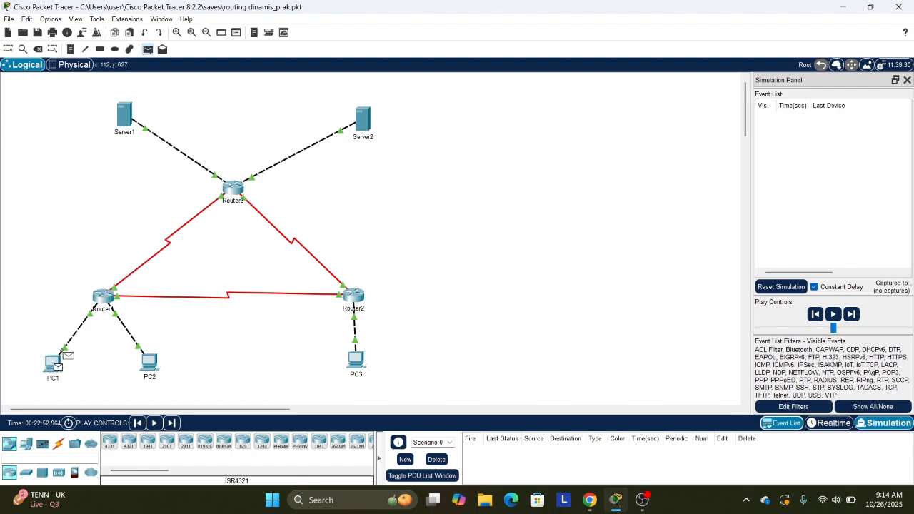
left_click(125, 115)
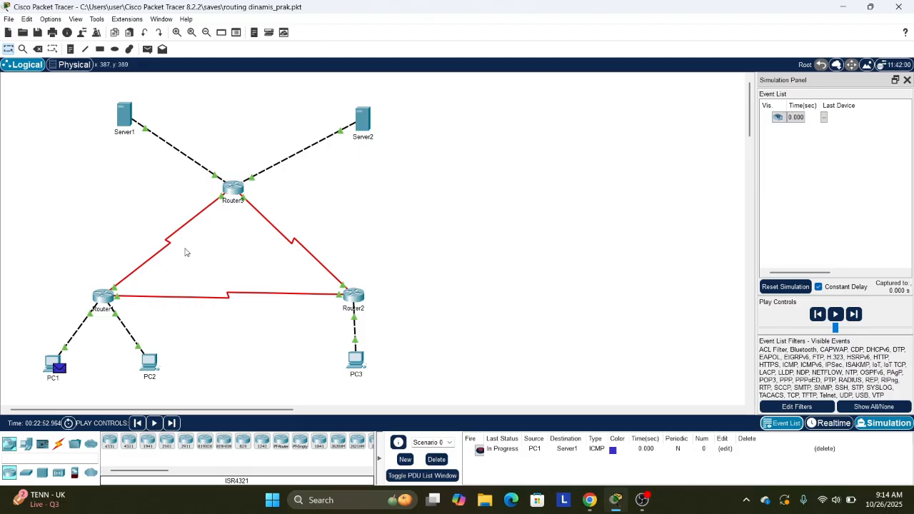
left_click(857, 317)
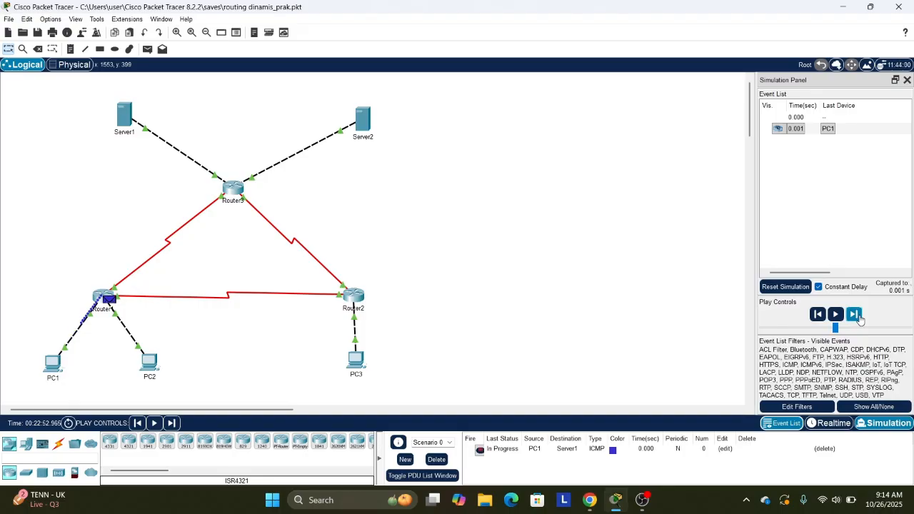
left_click(857, 316)
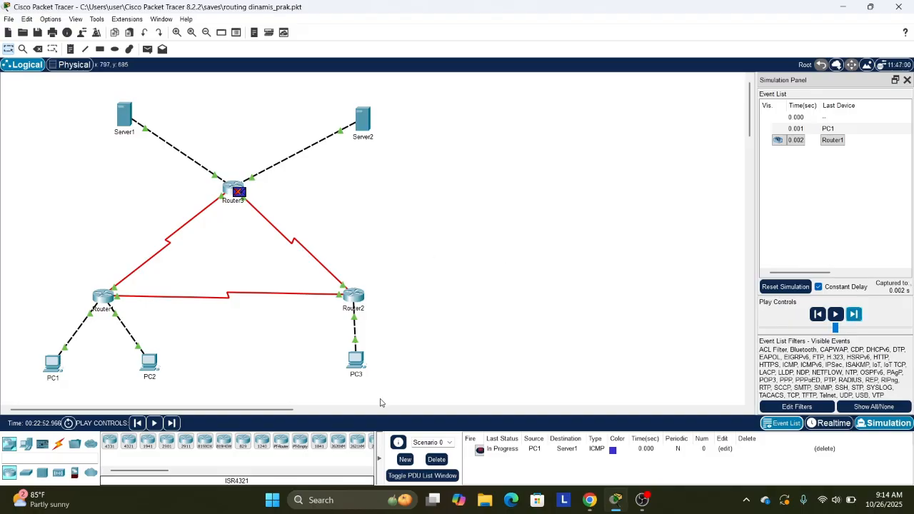
left_click(434, 459)
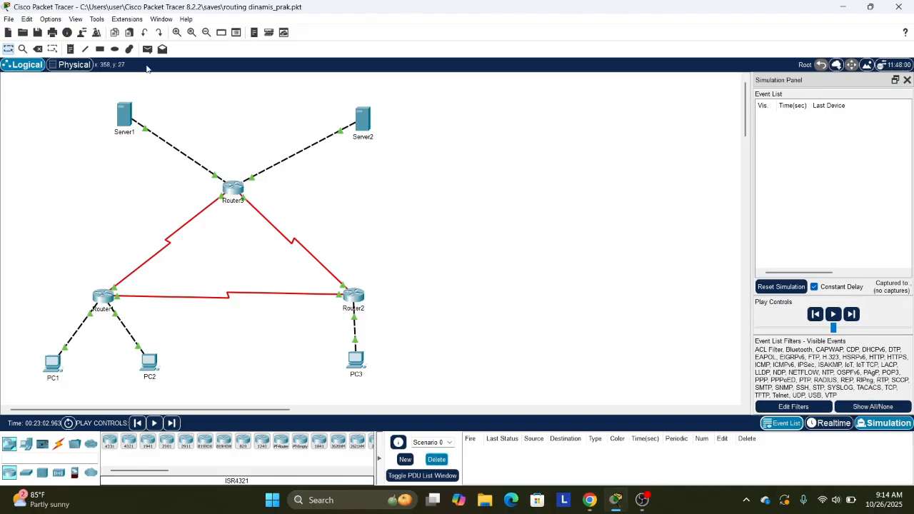
- Resend the simple PDU from PC1 to Server1, step it through the full round trip, and delete the scenario
left_click(146, 55)
left_click(54, 362)
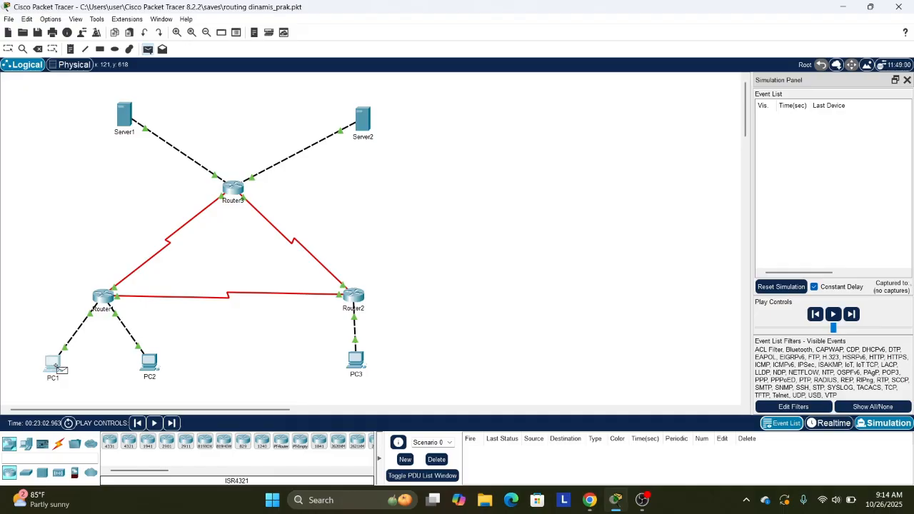
left_click(127, 120)
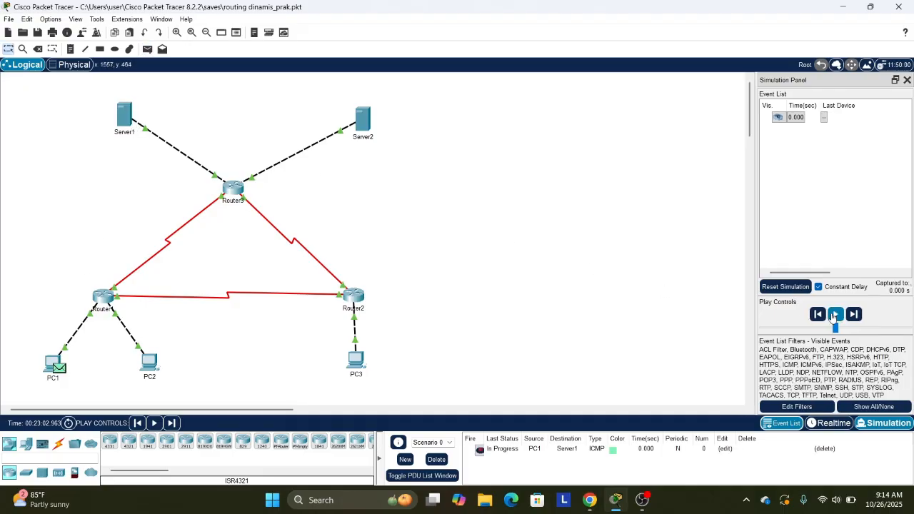
left_click(855, 316)
left_click(859, 320)
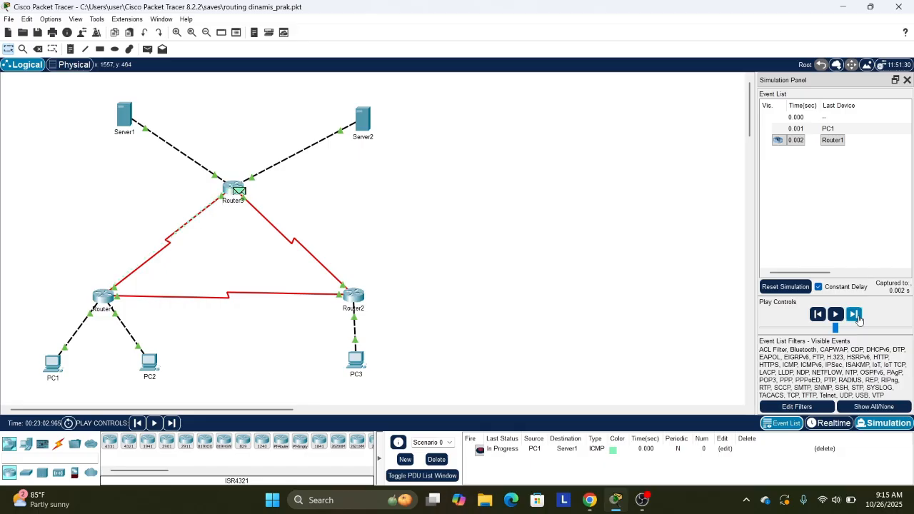
left_click(859, 320)
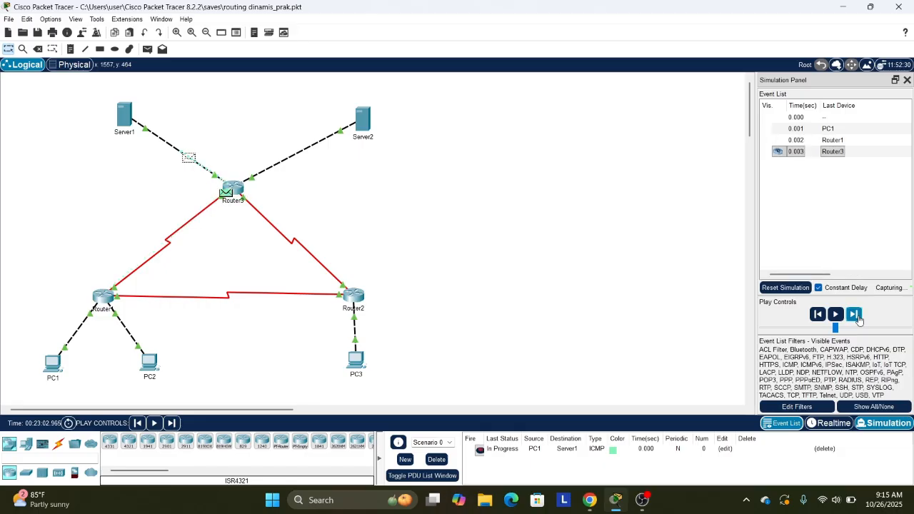
left_click(859, 320)
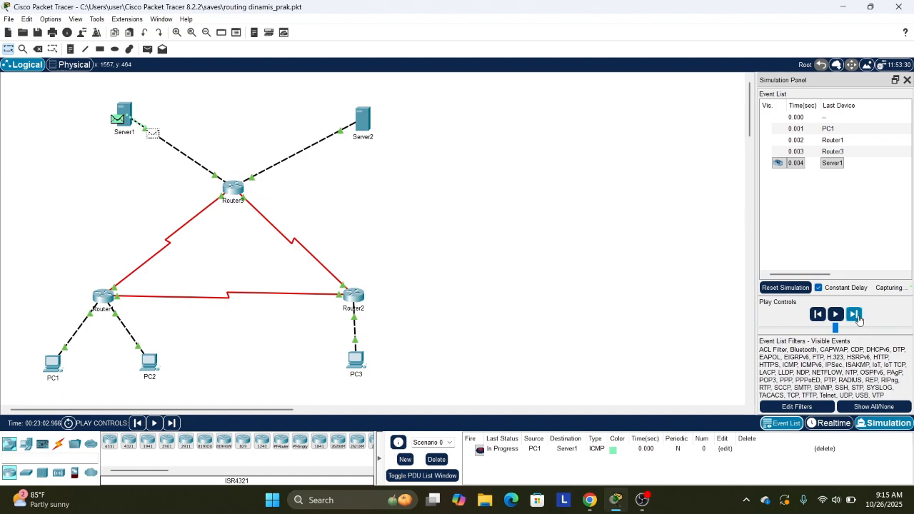
left_click(859, 319)
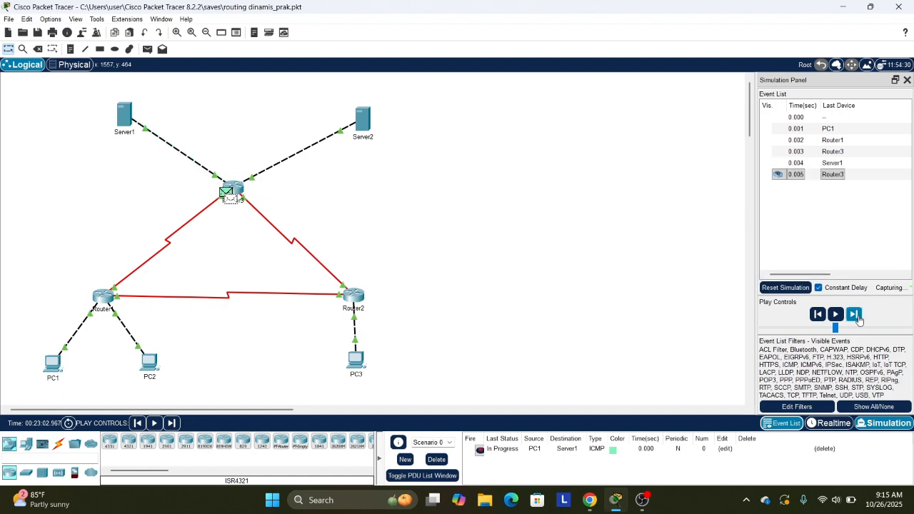
left_click(859, 320)
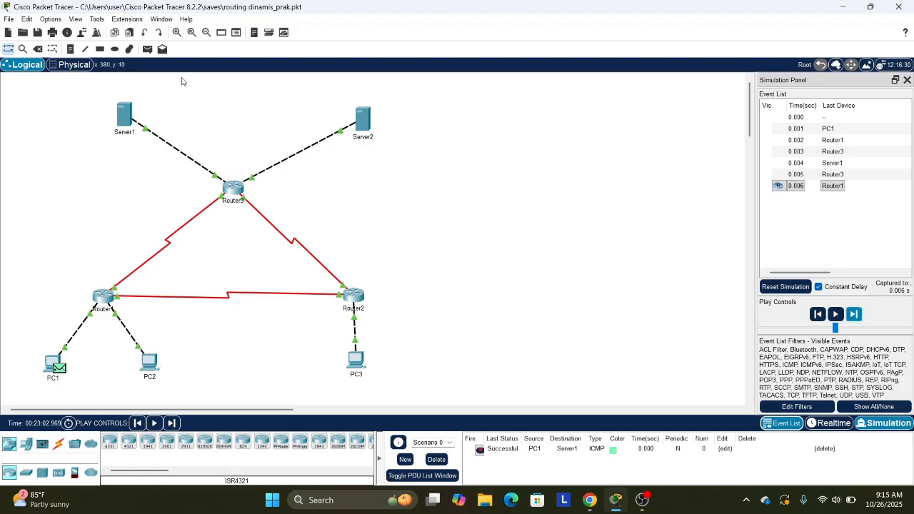
left_click(435, 459)
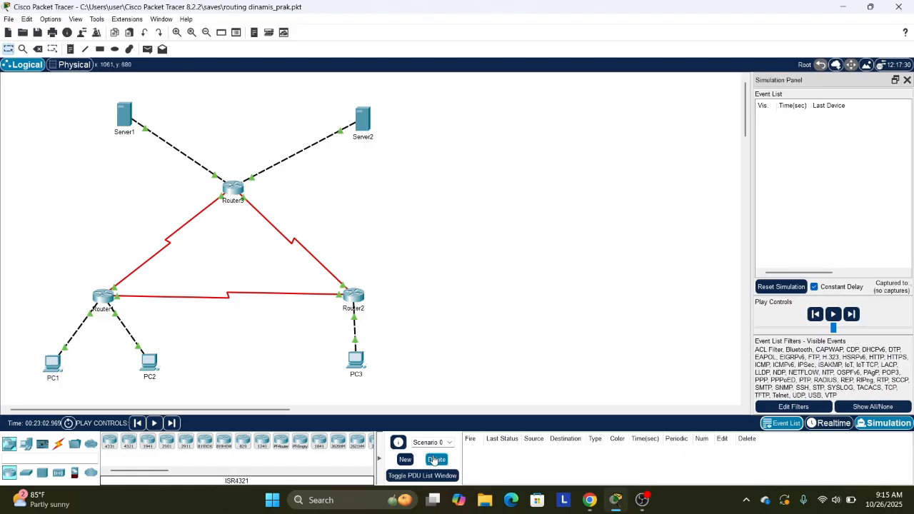
- Try a simple PDU from PC1 to PC3, stepping it forward as far as Router2, and delete the scenario
left_click(146, 49)
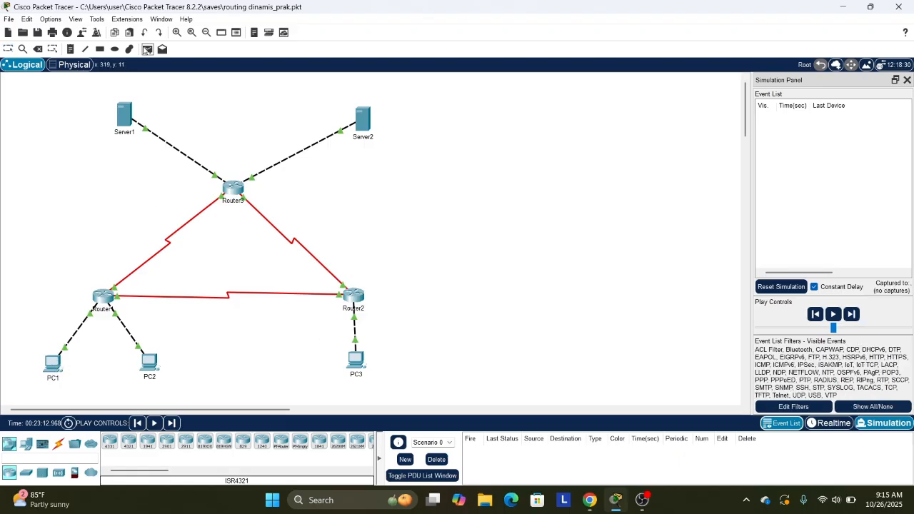
left_click(59, 367)
left_click(357, 368)
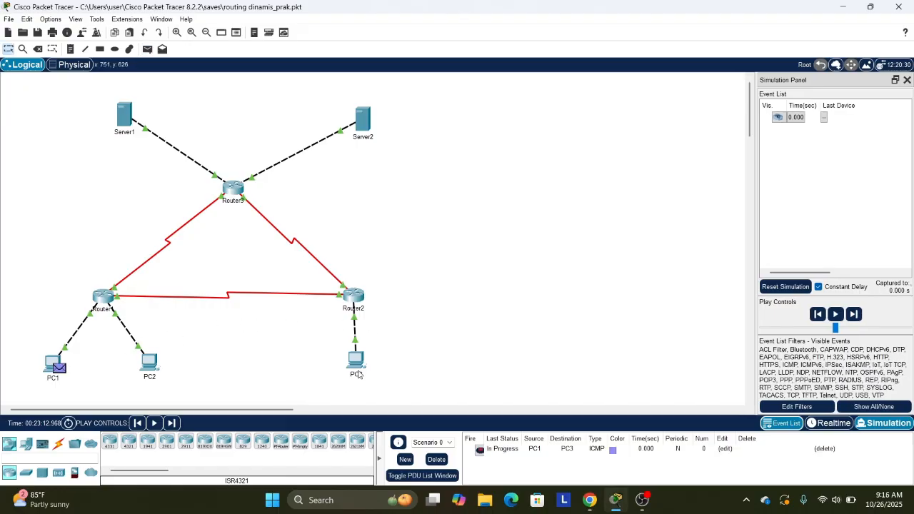
left_click(855, 315)
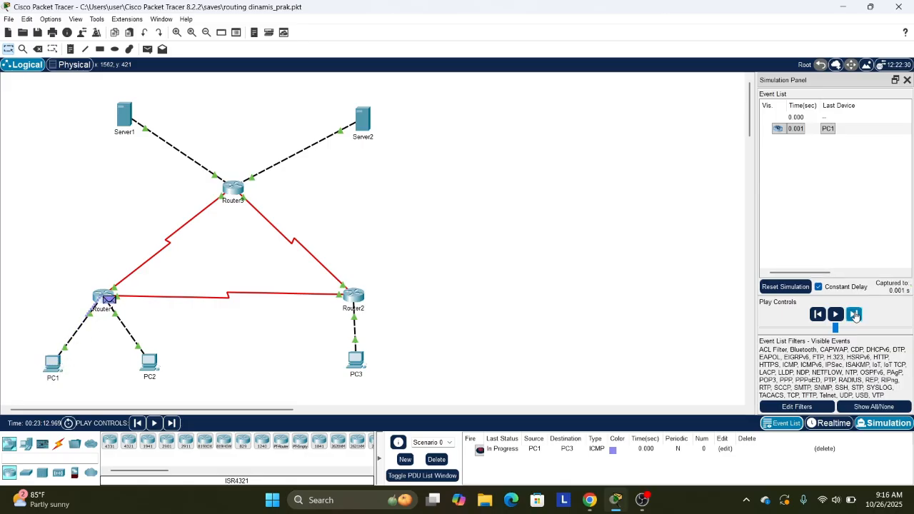
left_click(855, 315)
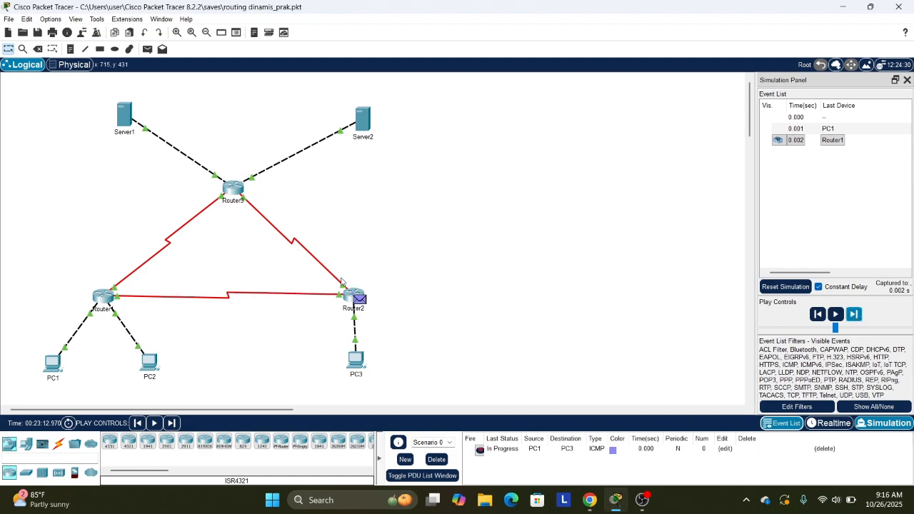
left_click(437, 460)
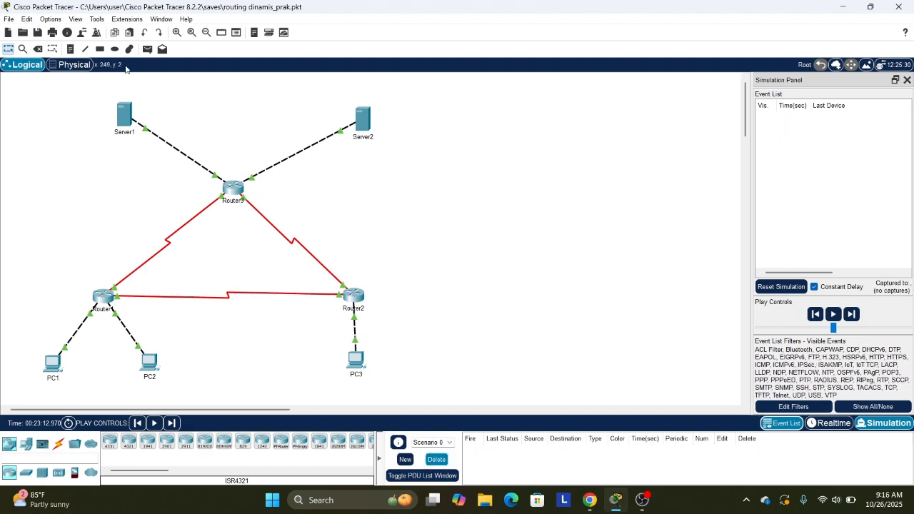
- Resend the simple PDU from PC1 to PC3, step it through the full round trip, and delete the scenario
left_click(147, 49)
left_click(56, 366)
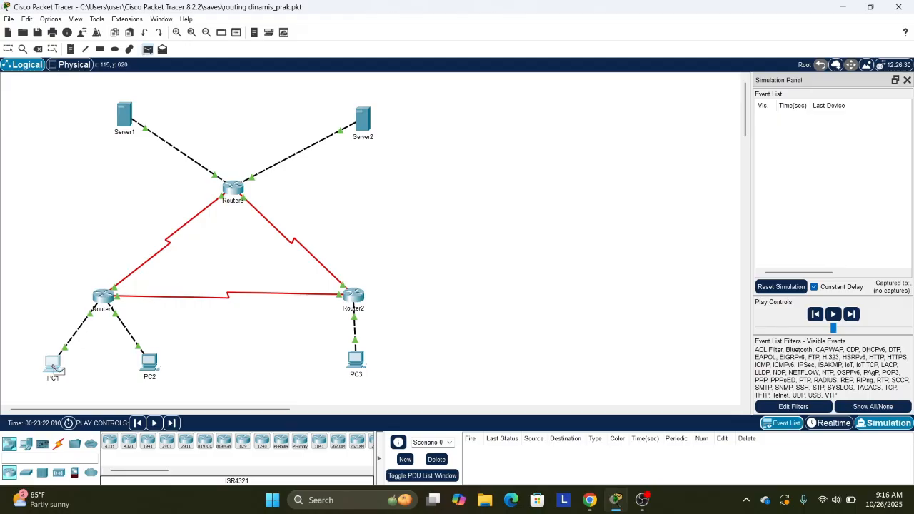
left_click(365, 365)
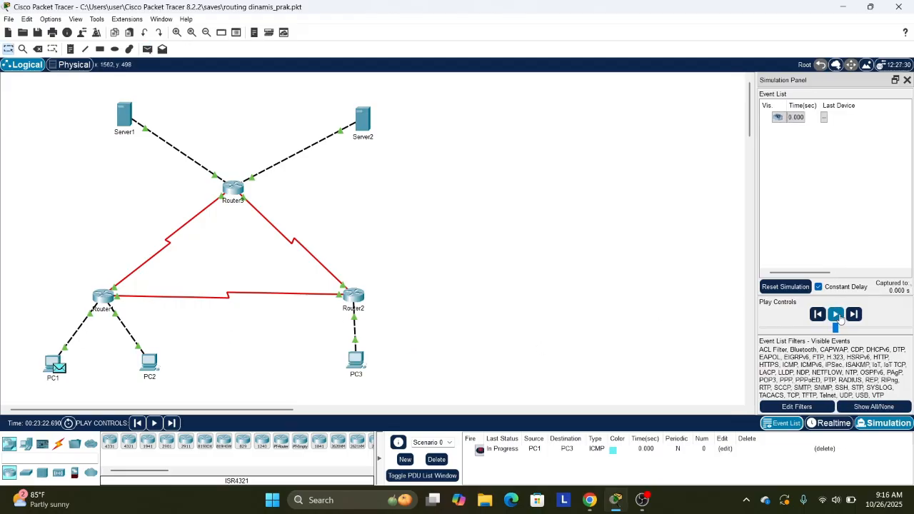
left_click(855, 314)
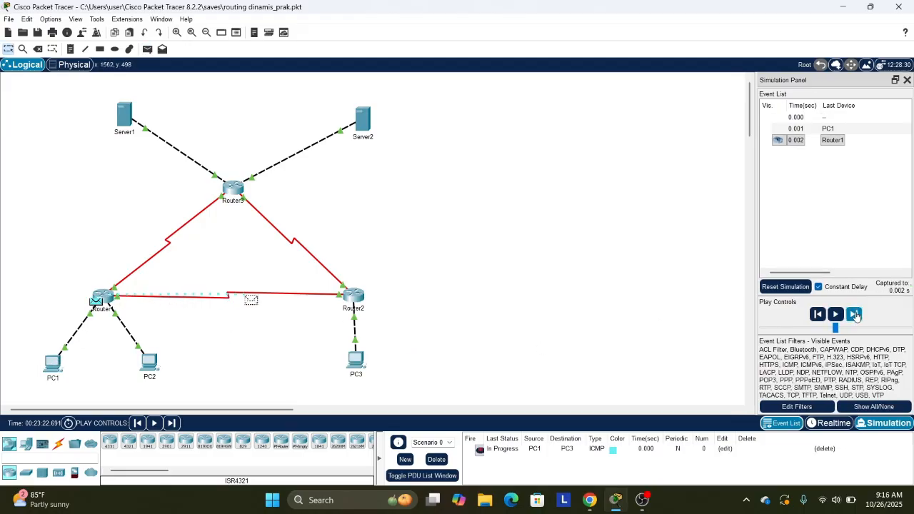
left_click(855, 315)
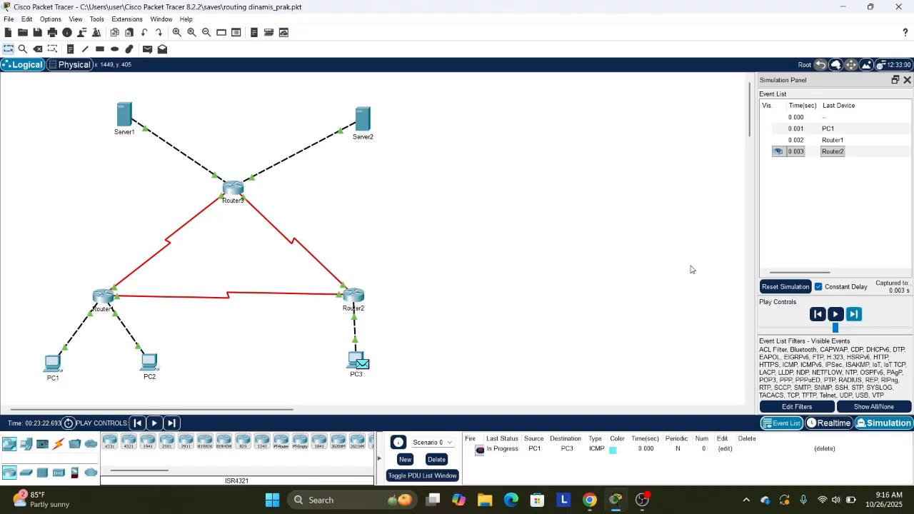
left_click(858, 316)
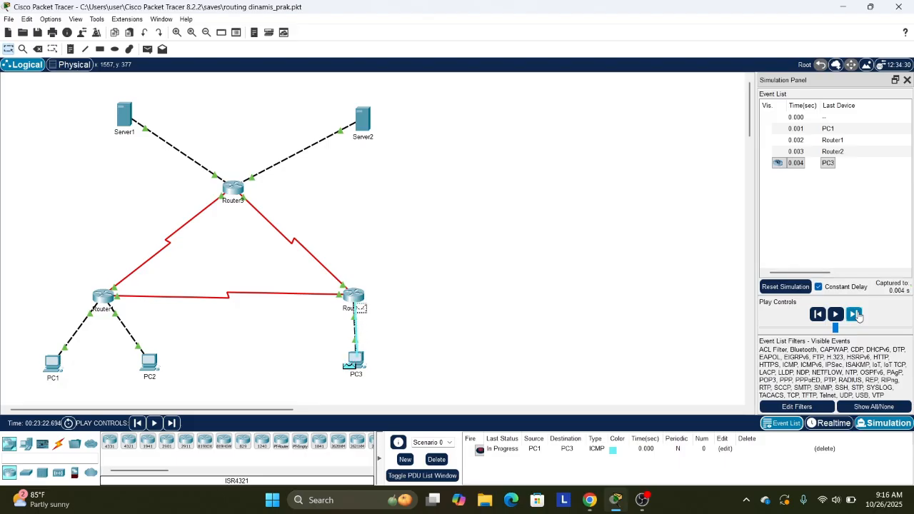
left_click(857, 316)
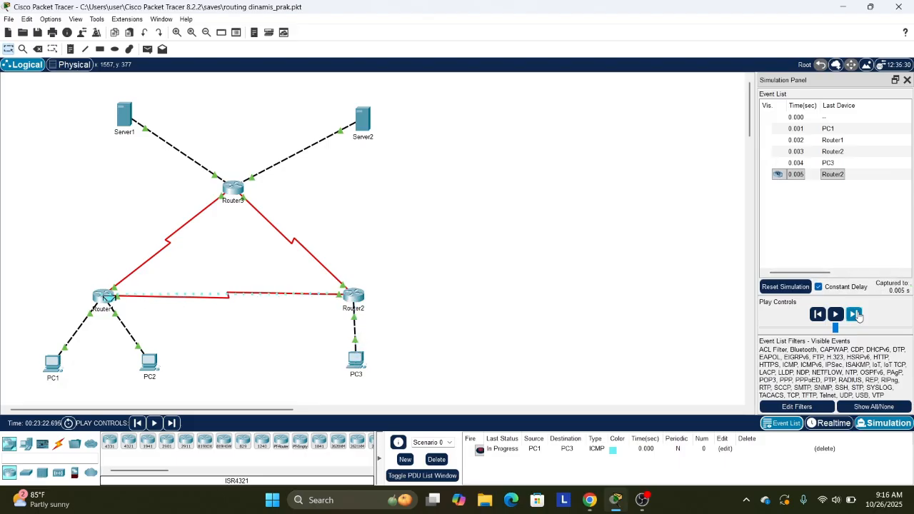
left_click(858, 315)
left_click(857, 316)
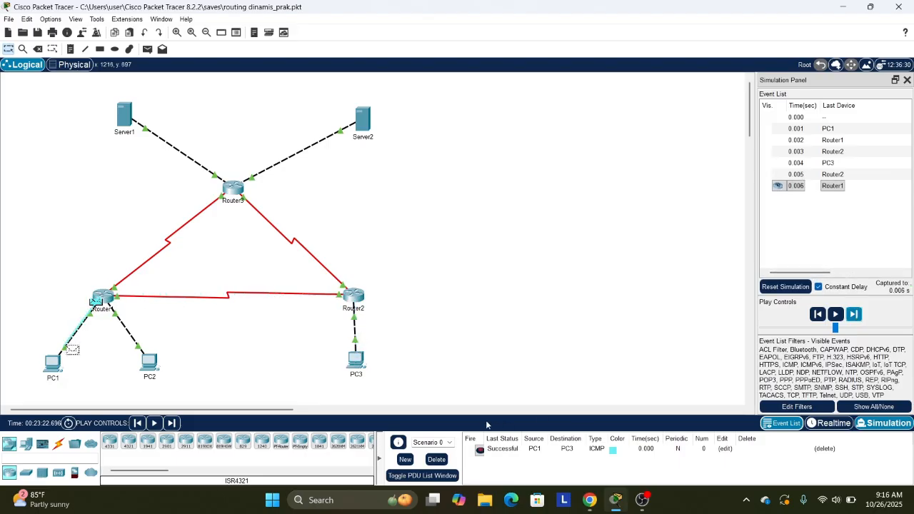
left_click(437, 459)
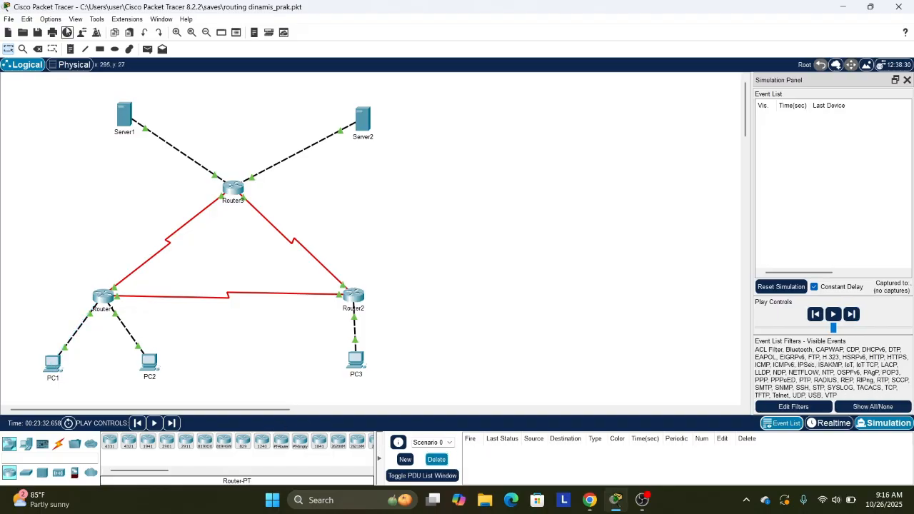
- Try a simple PDU from PC3 to Server2, stepping it forward as far as Router3, and delete the scenario
left_click(147, 49)
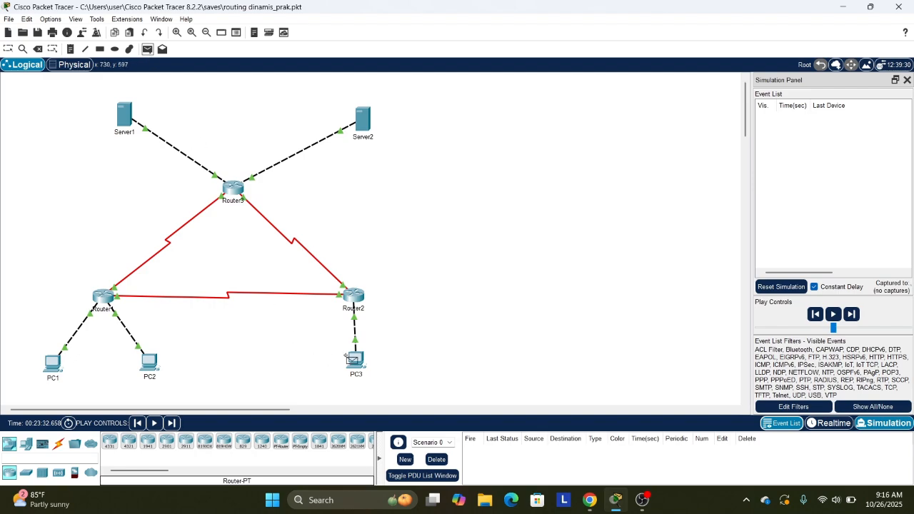
left_click(354, 360)
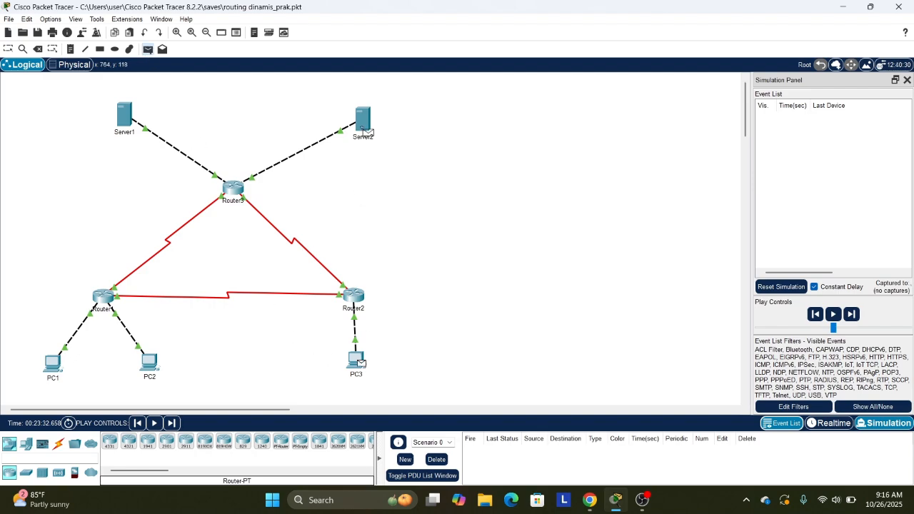
left_click(365, 130)
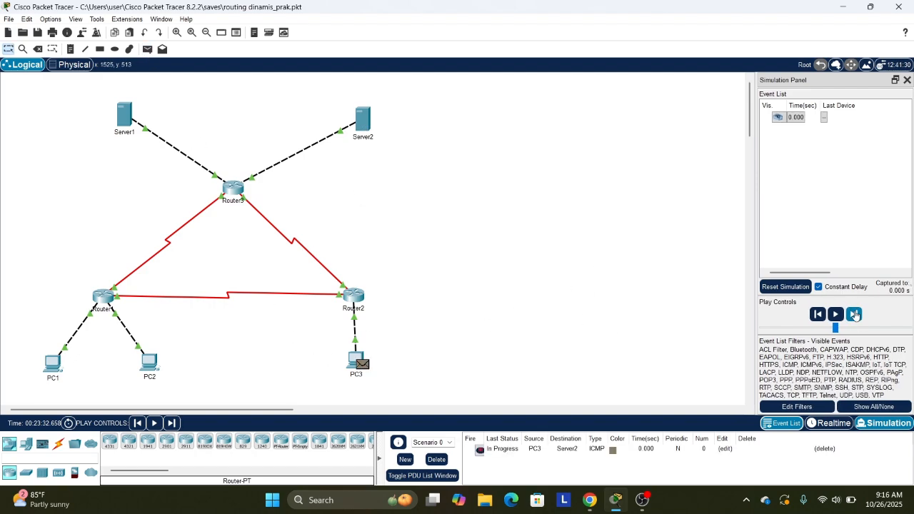
left_click(855, 315)
left_click(855, 316)
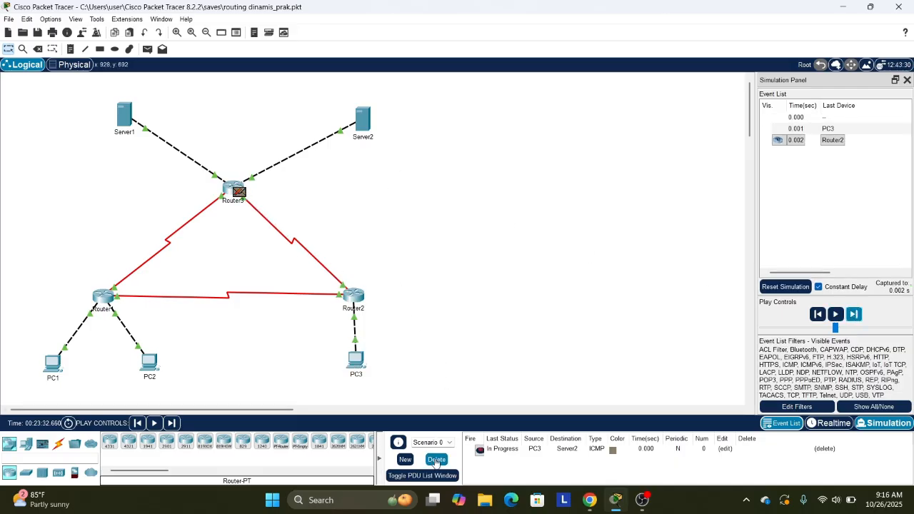
left_click(437, 460)
- Resend the simple PDU from PC3 to Server2, step it through the full round trip, and delete the scenario
left_click(147, 49)
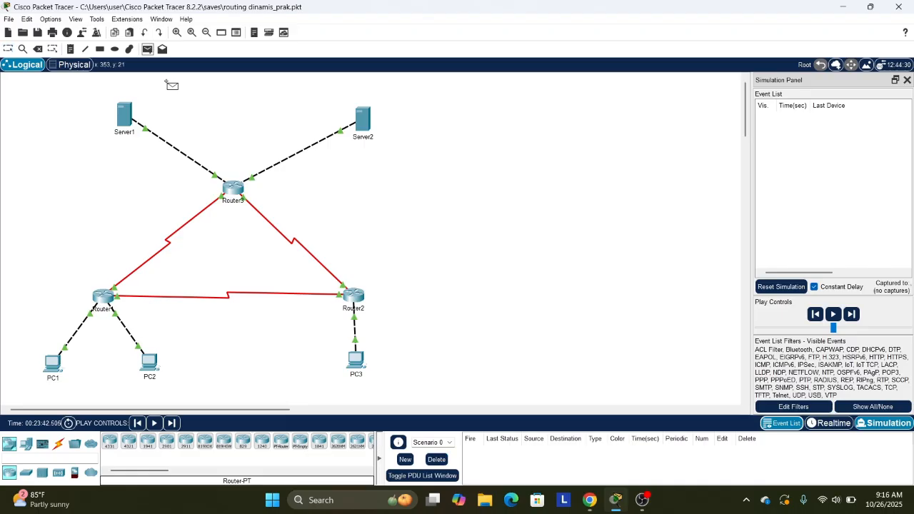
left_click(357, 361)
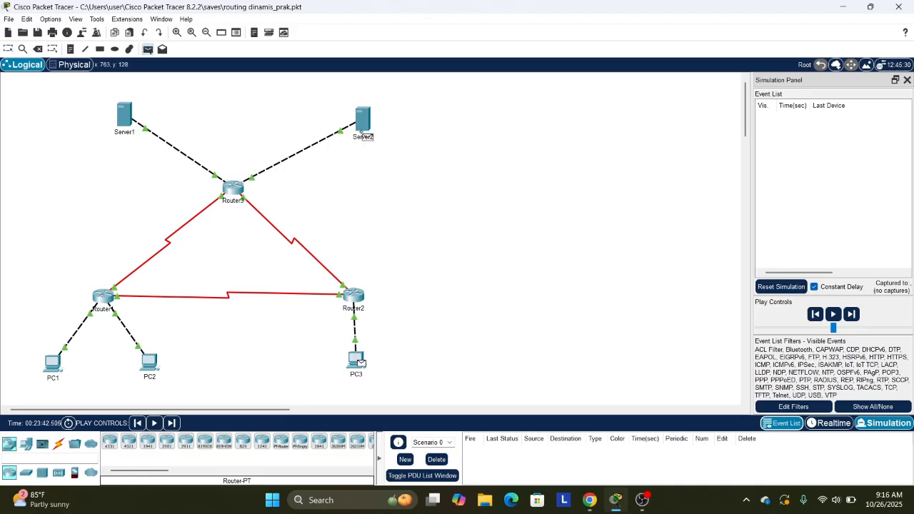
left_click(363, 136)
left_click(855, 314)
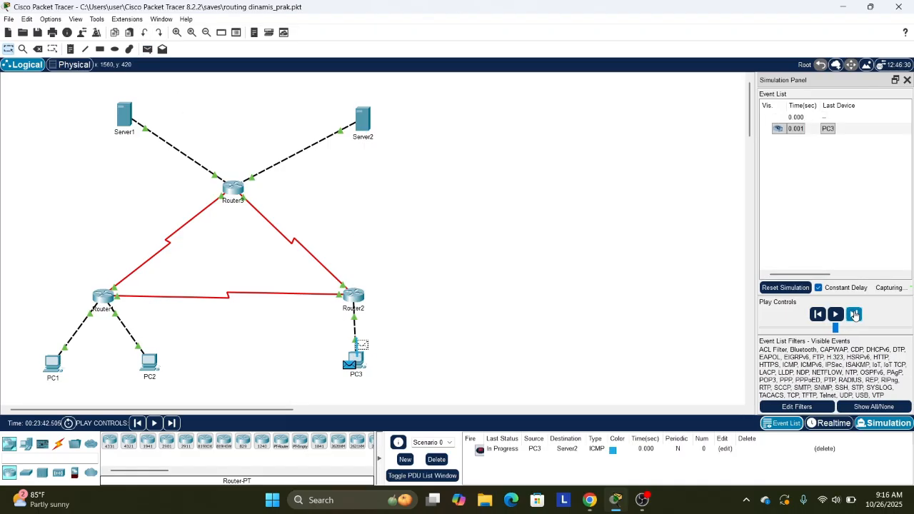
left_click(855, 314)
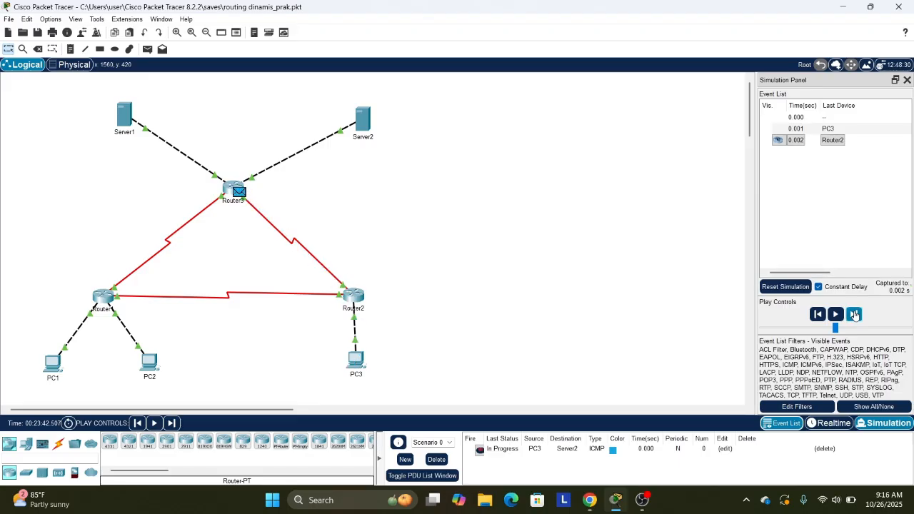
left_click(855, 314)
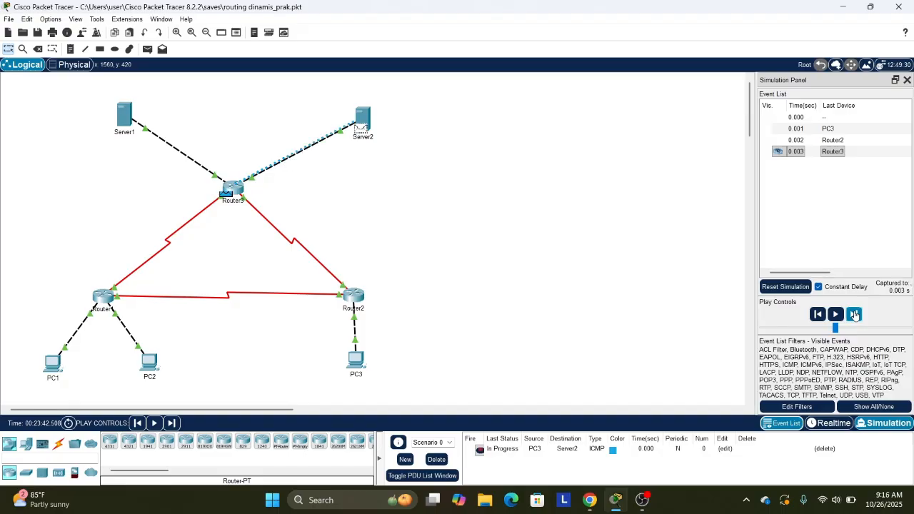
left_click(854, 314)
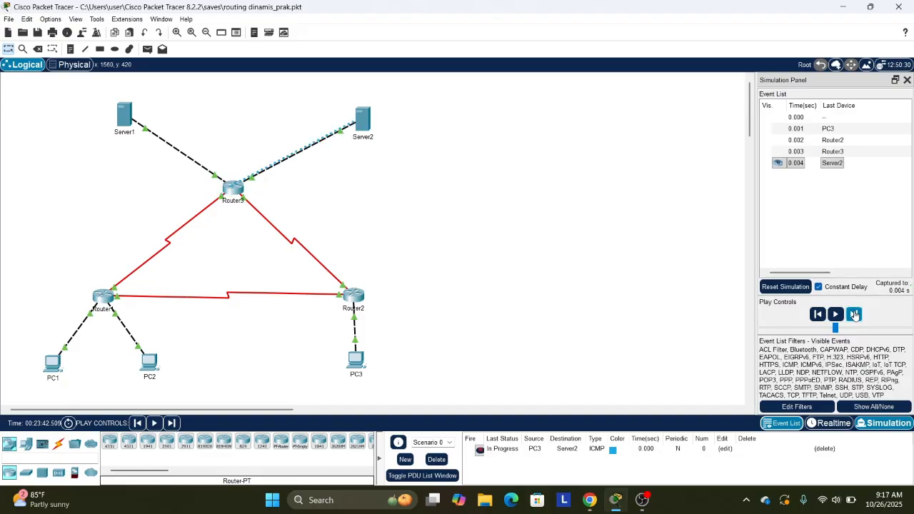
left_click(854, 315)
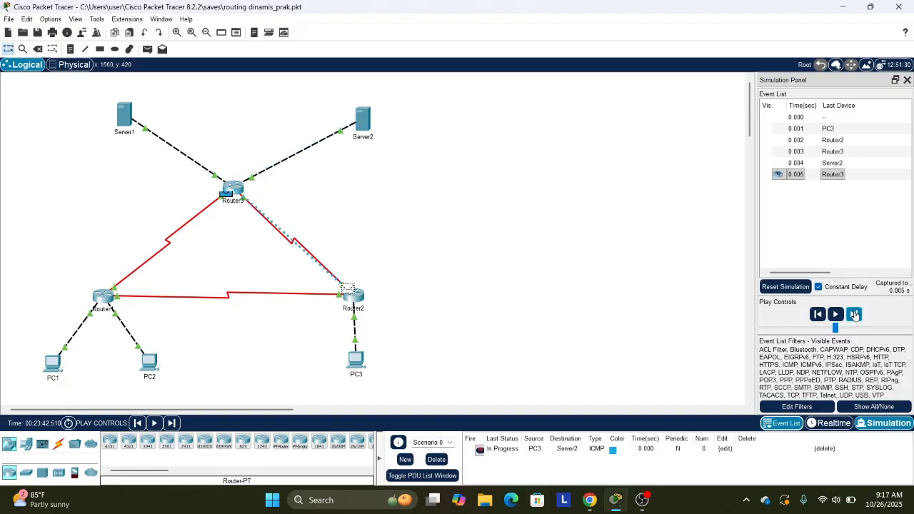
left_click(855, 315)
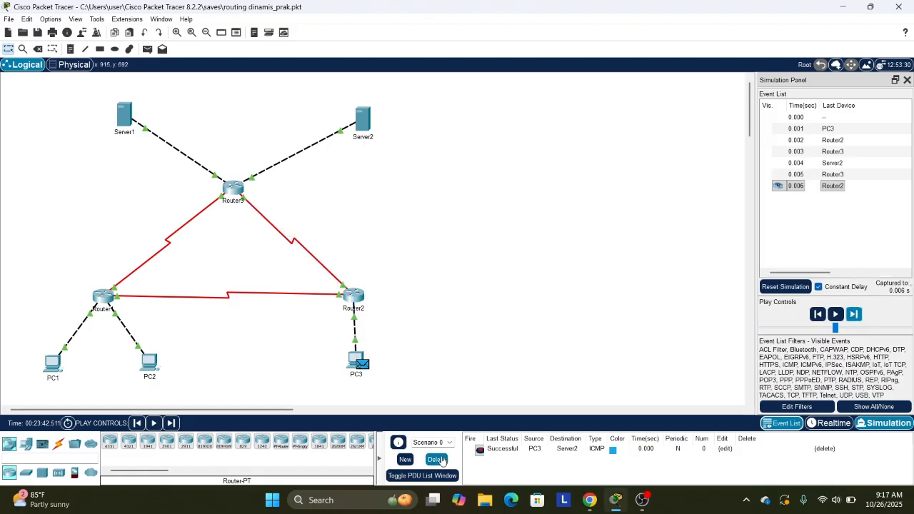
left_click(438, 459)
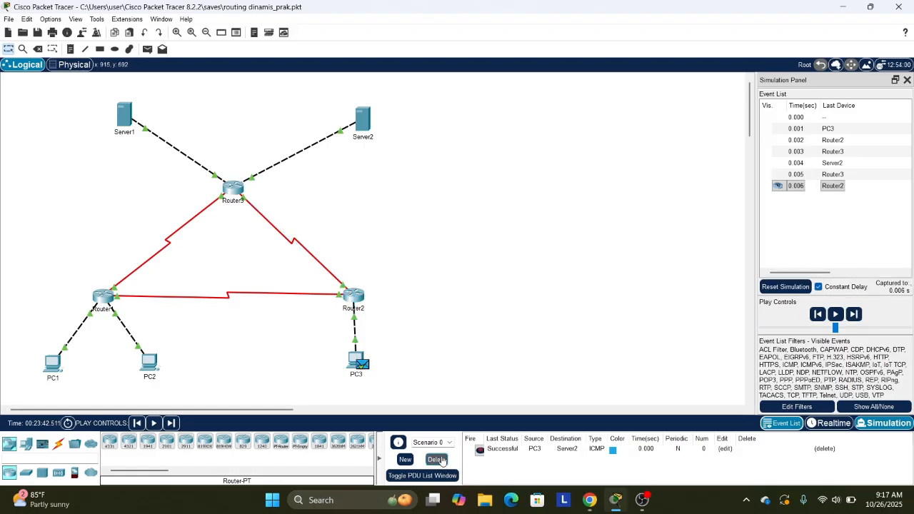
- Switch to the web article in Chrome and review the simulation scenarios in point 7 and the Realtime tracing instructions in point 8
left_click(594, 506)
scroll(477, 348, "down", 3)
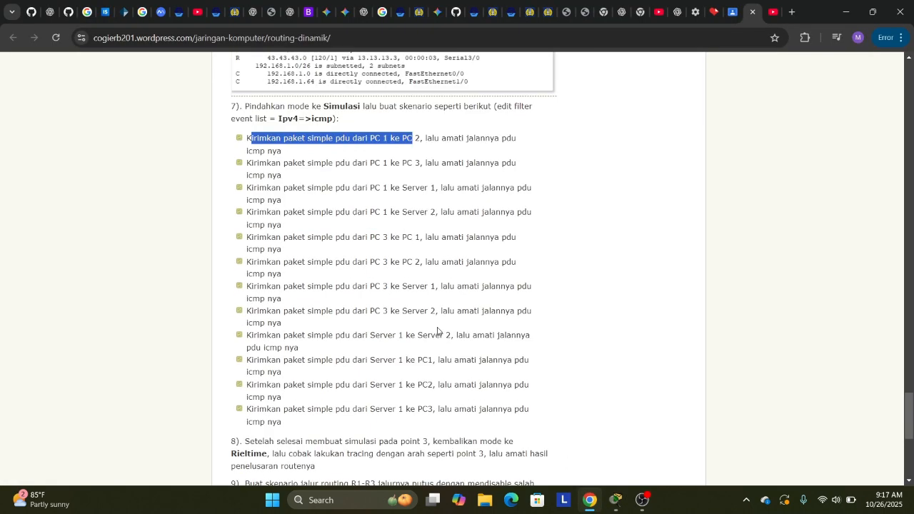
left_click_drag(247, 137, 297, 423)
left_click(296, 422)
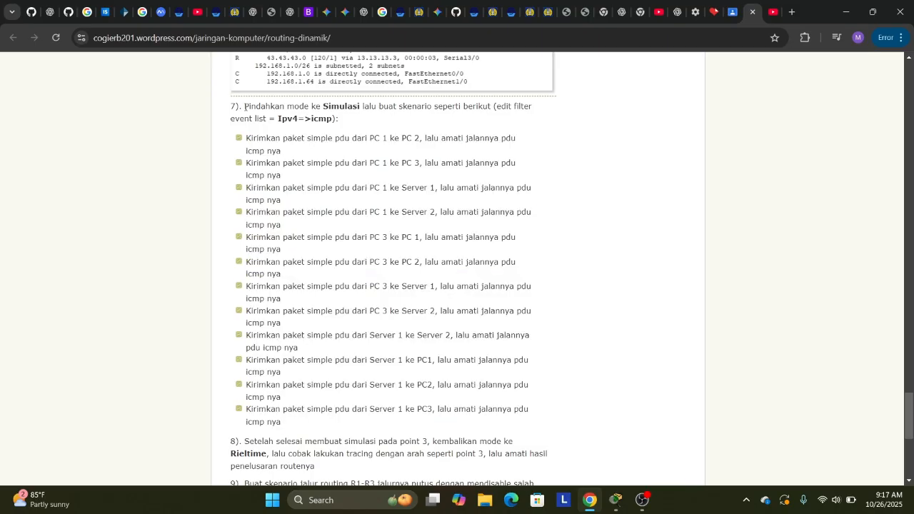
left_click_drag(247, 141, 295, 173)
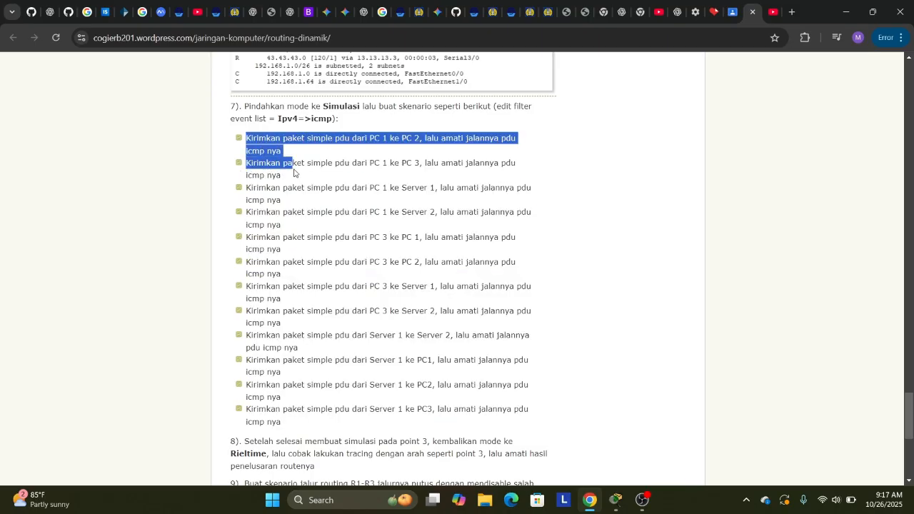
left_click(310, 185)
scroll(310, 184, "up", 3)
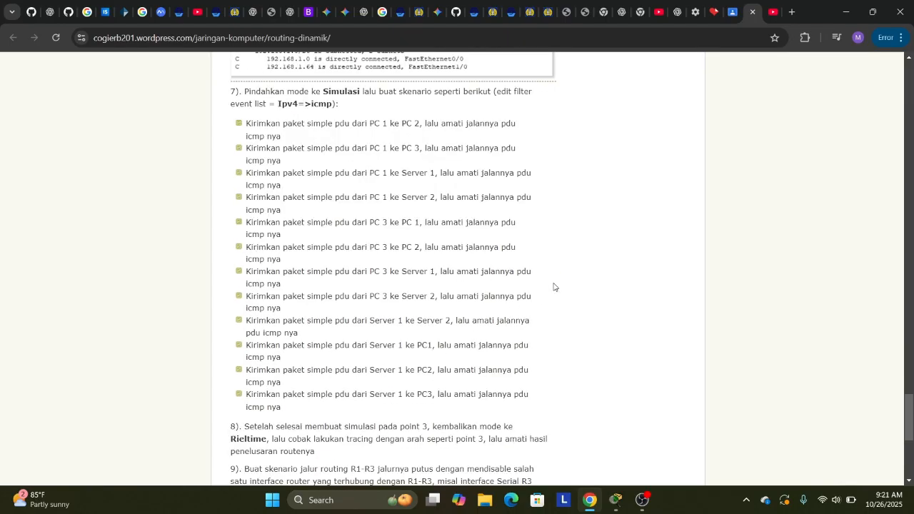
scroll(553, 287, "down", 3)
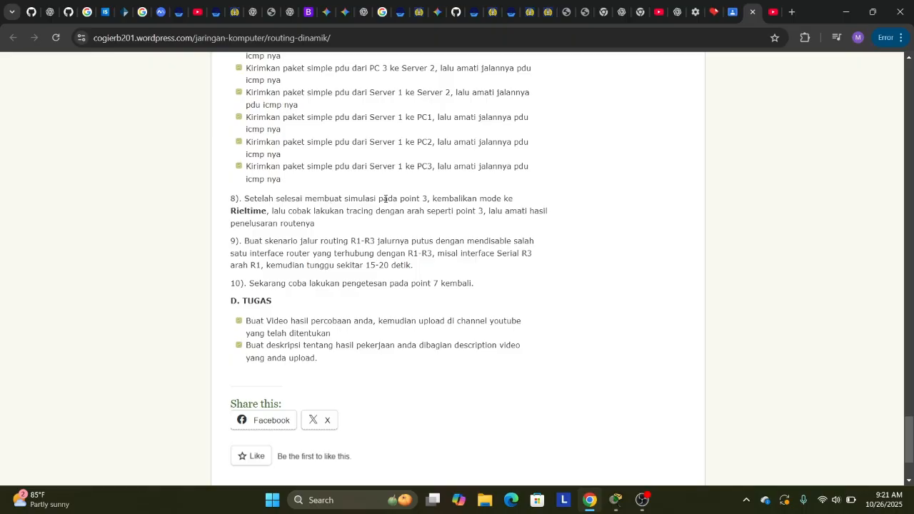
left_click_drag(385, 199, 438, 200)
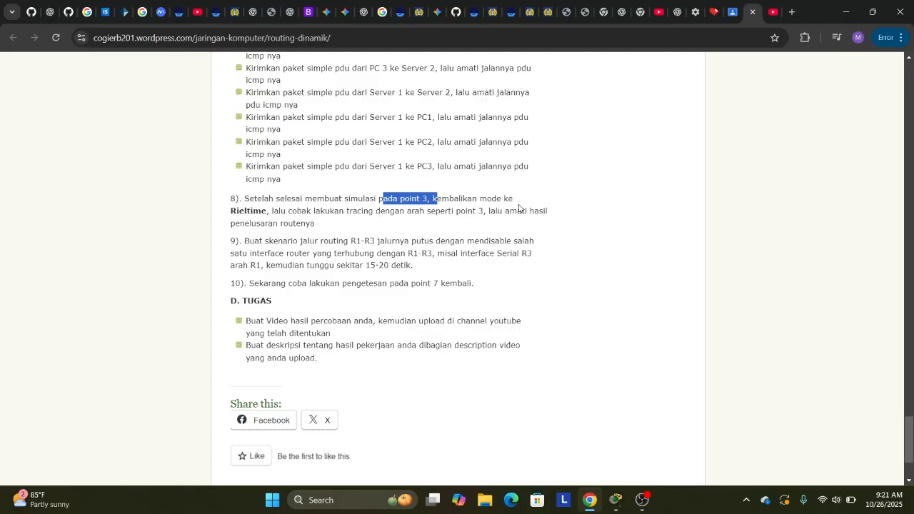
- Return to Packet Tracer, run tracert 33.33.33.1 in PC1's Command Prompt, and examine each hop against the topology
left_click(617, 500)
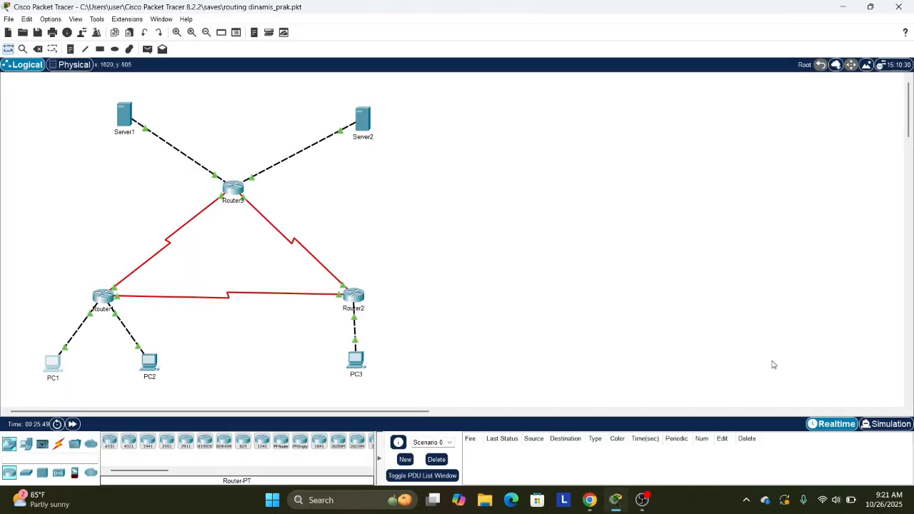
left_click(42, 376)
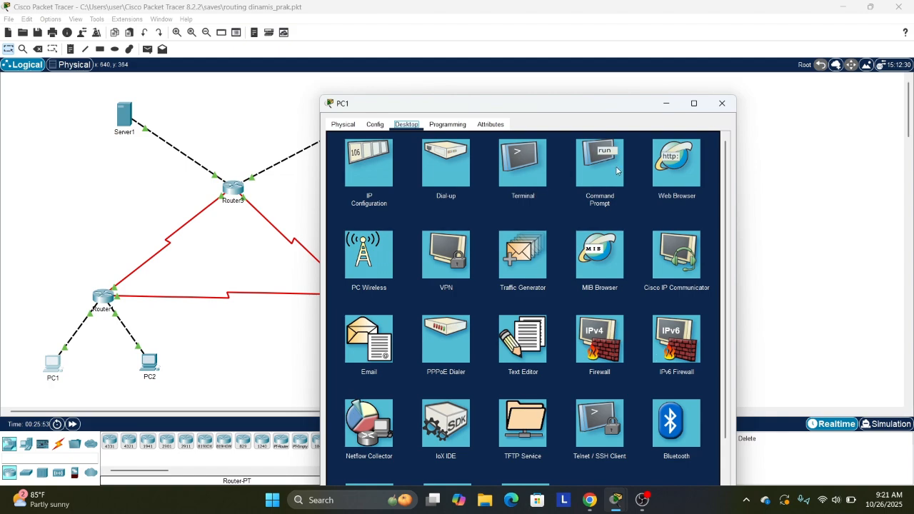
left_click(602, 175)
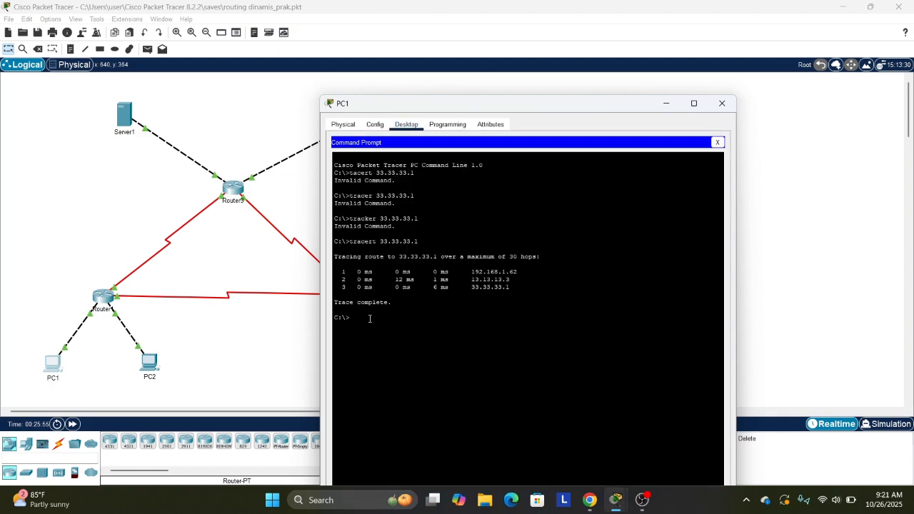
type("tracert 33.33.33.1")
key("Return")
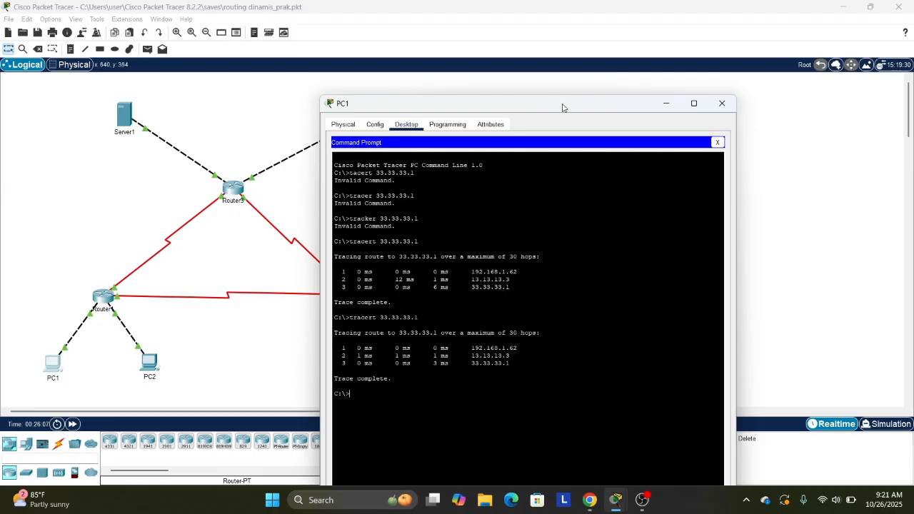
left_click_drag(563, 107, 684, 40)
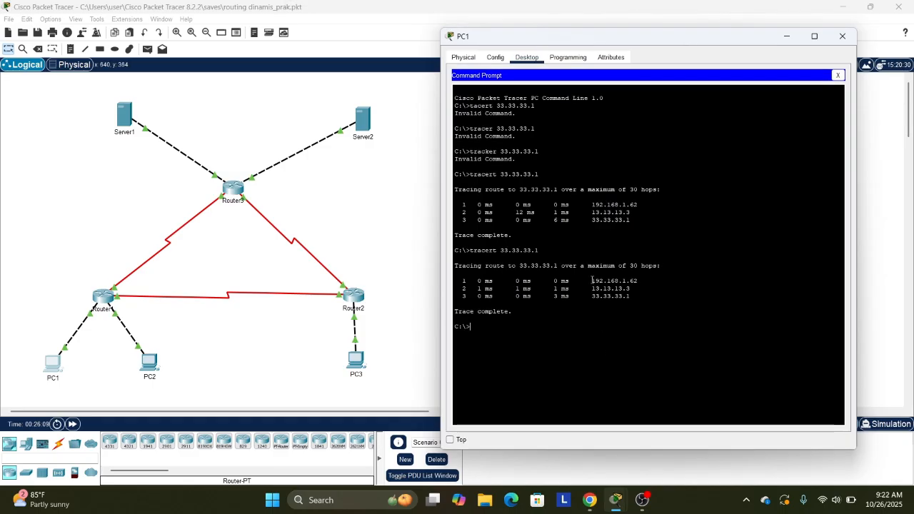
left_click_drag(592, 280, 630, 281)
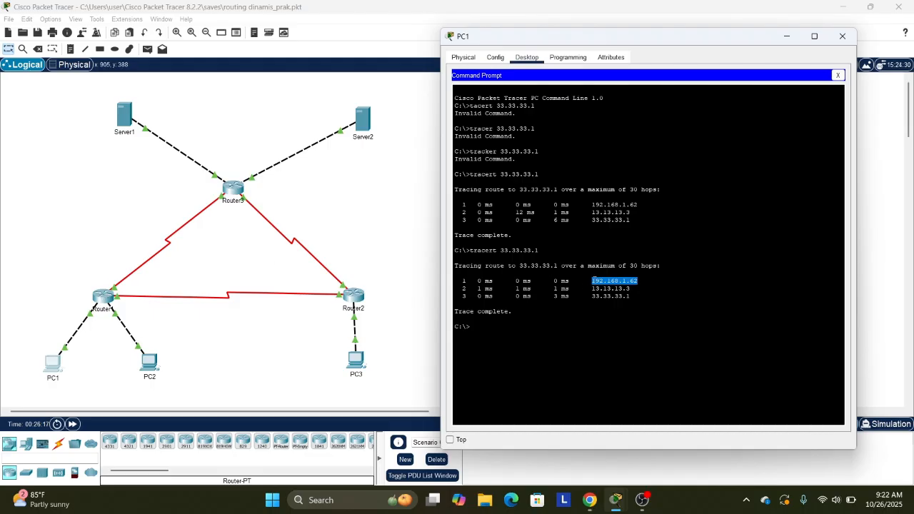
left_click_drag(593, 288, 630, 297)
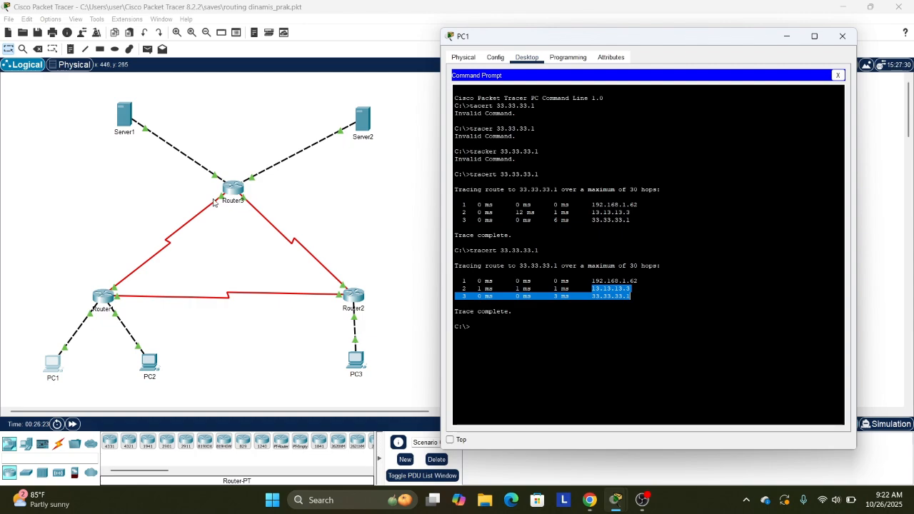
left_click(653, 300)
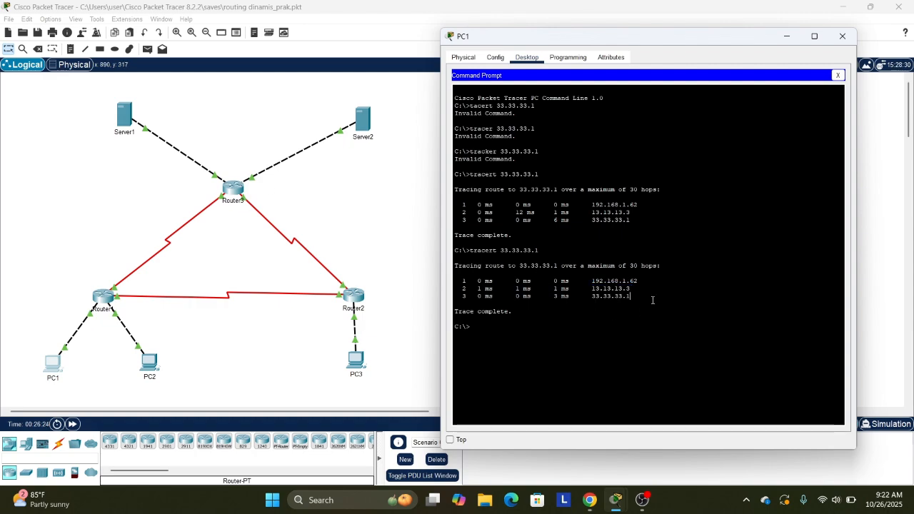
left_click_drag(635, 298, 589, 298)
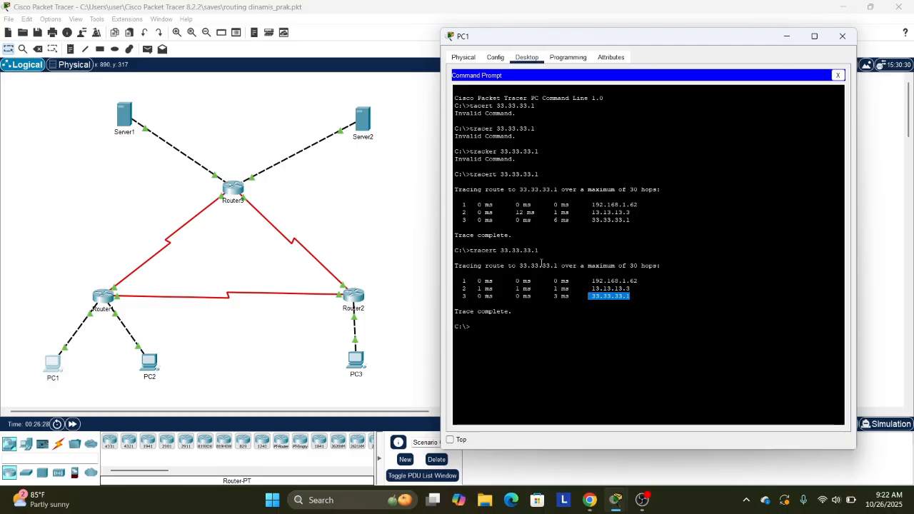
- Look up PC3's address in the article's network diagram and try entering 192.168.1.253 on its own in PC1's Command Prompt
left_click(490, 326)
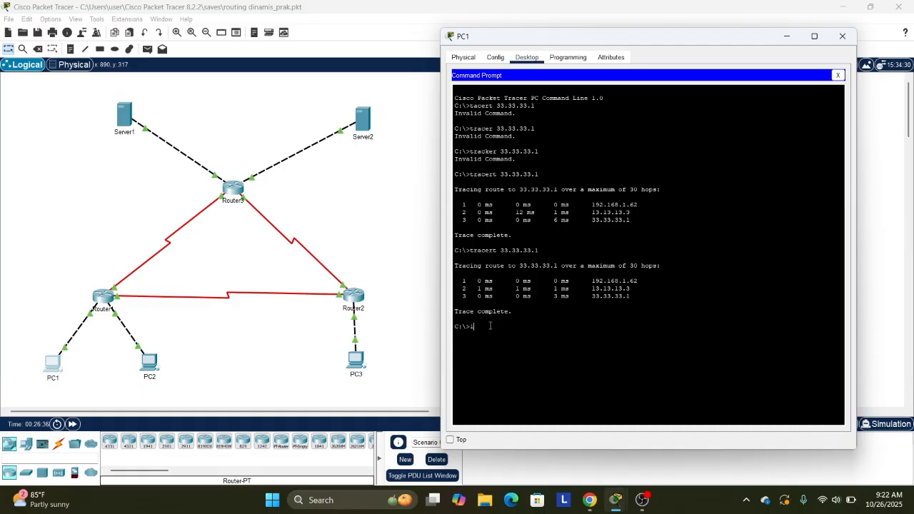
type("2.168")
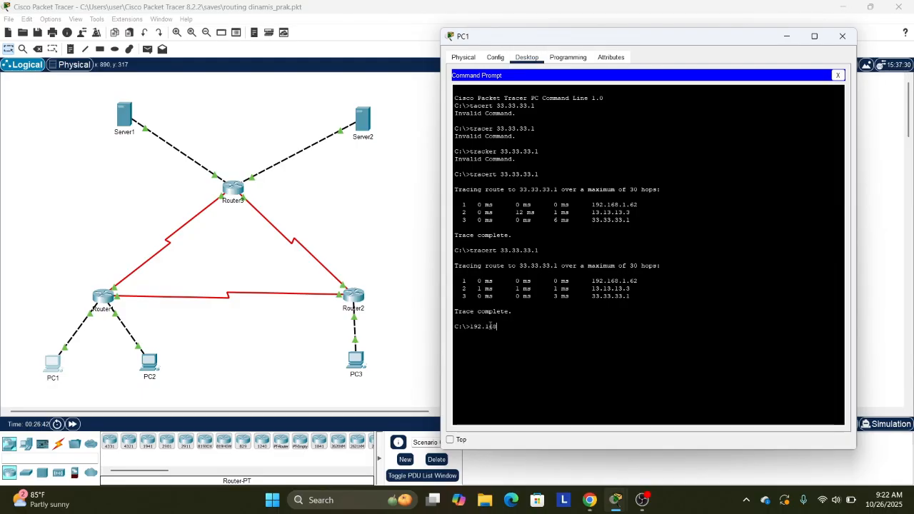
type(".1.")
mouse_move(589, 500)
left_click(593, 393)
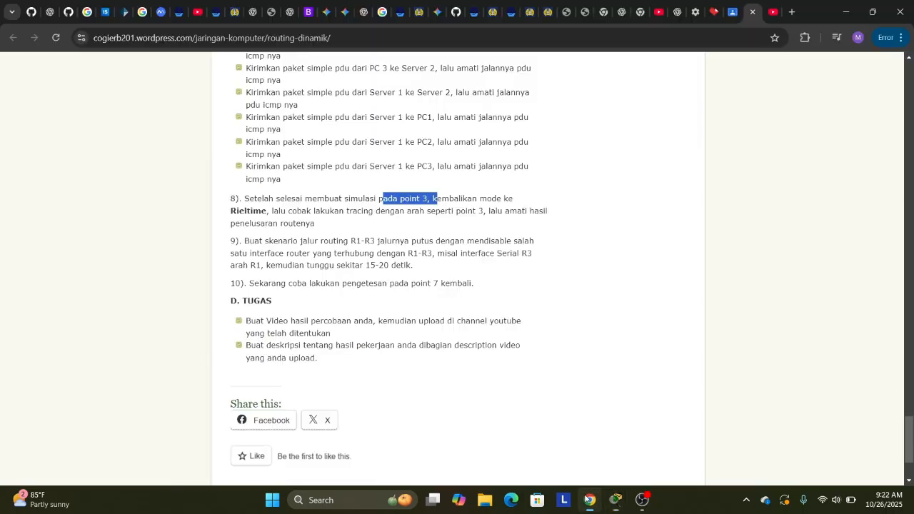
scroll(465, 300, "up", 10)
scroll(463, 272, "up", 15)
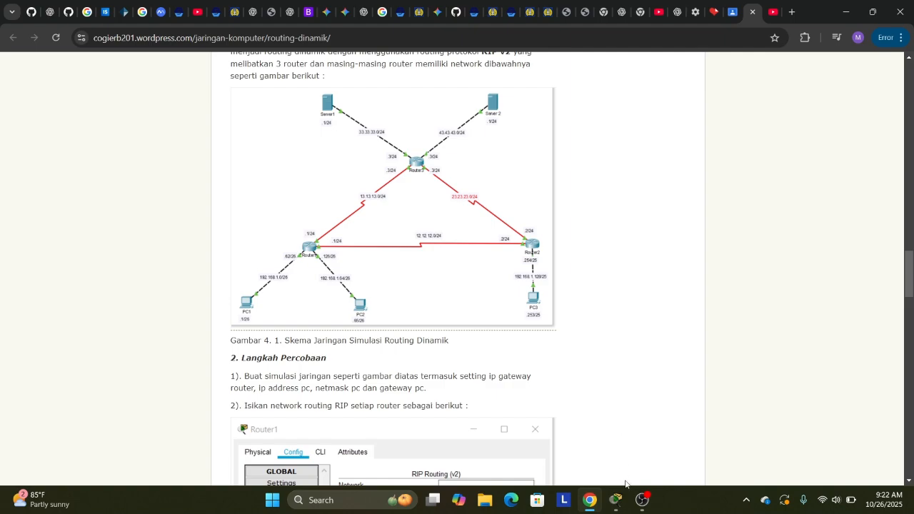
mouse_move(616, 500)
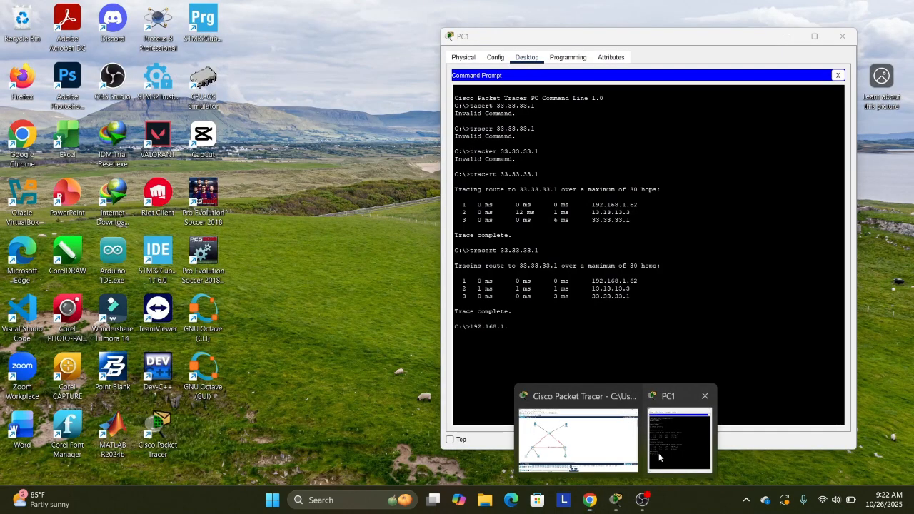
left_click(659, 453)
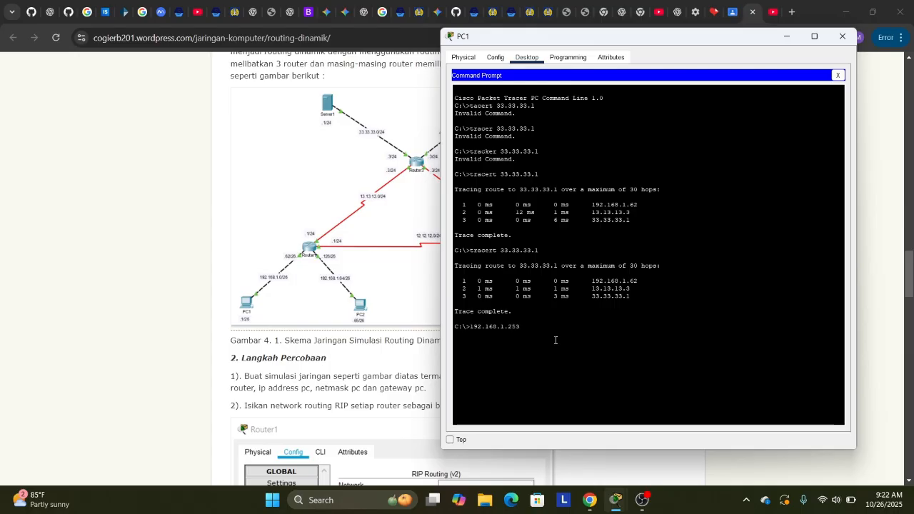
key("Return")
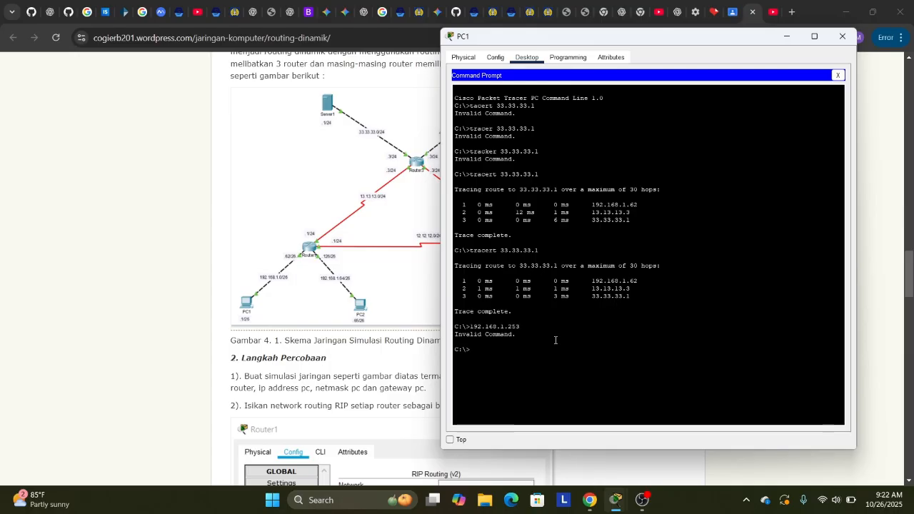
- Run tracert 192.168.1.253 in PC1's Command Prompt, compare the hops with the topology, and close PC1's window
type("tracert 19")
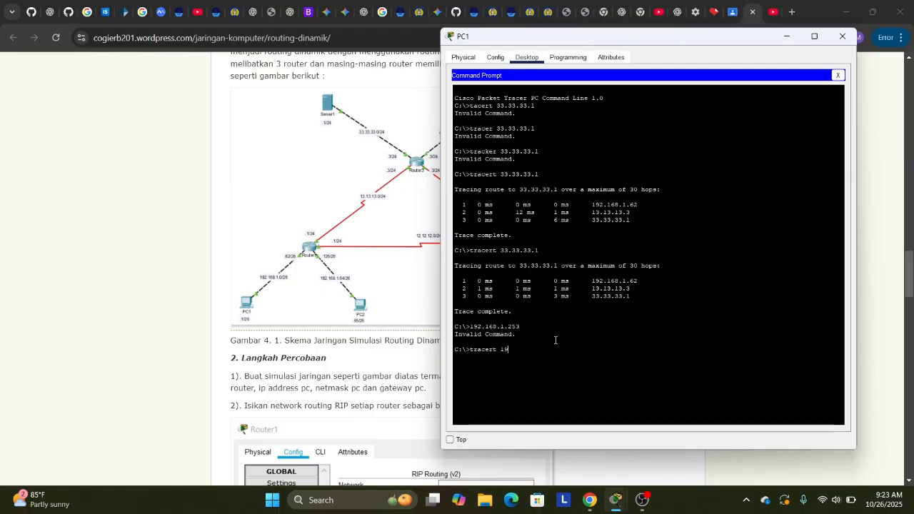
type("2.1")
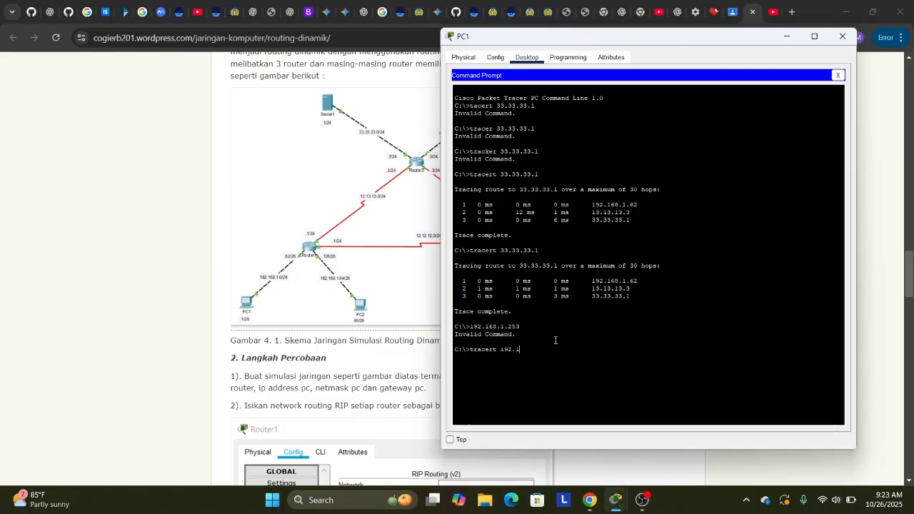
type("68.1.253")
key("Return")
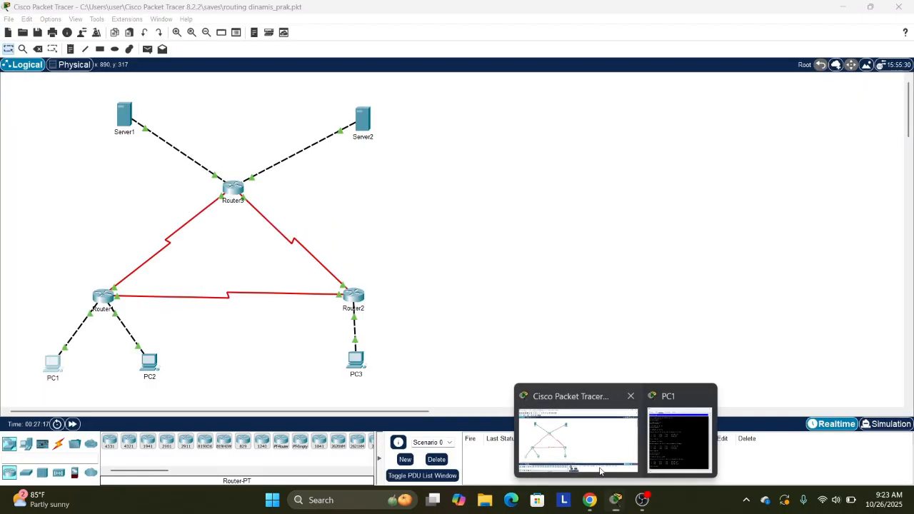
left_click(600, 472)
mouse_move(612, 500)
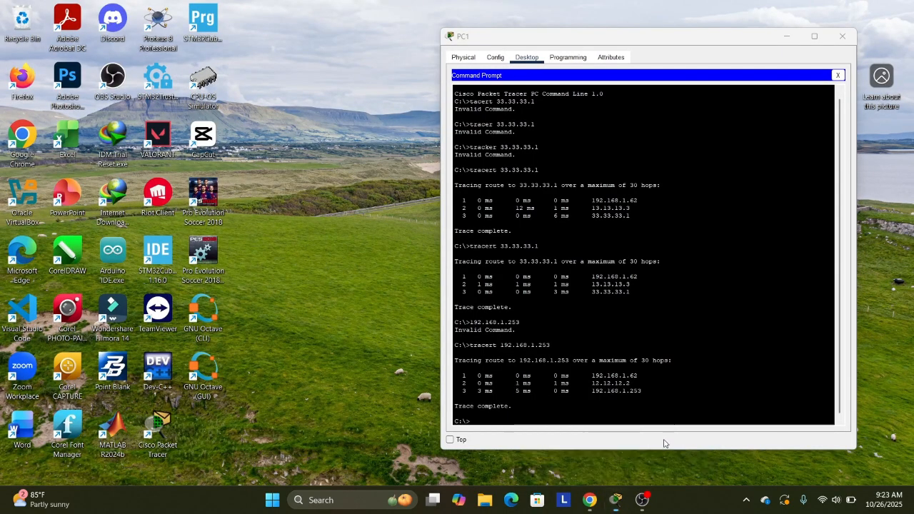
left_click(663, 443)
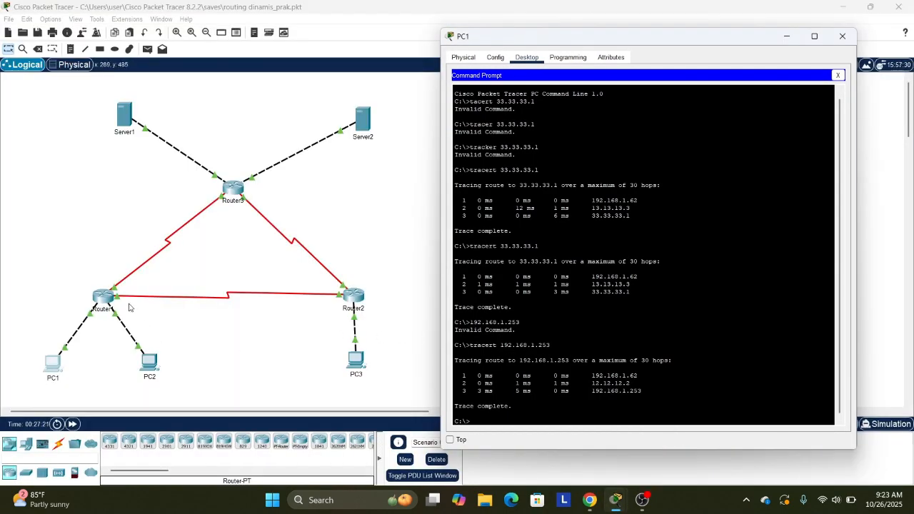
left_click_drag(589, 384, 639, 386)
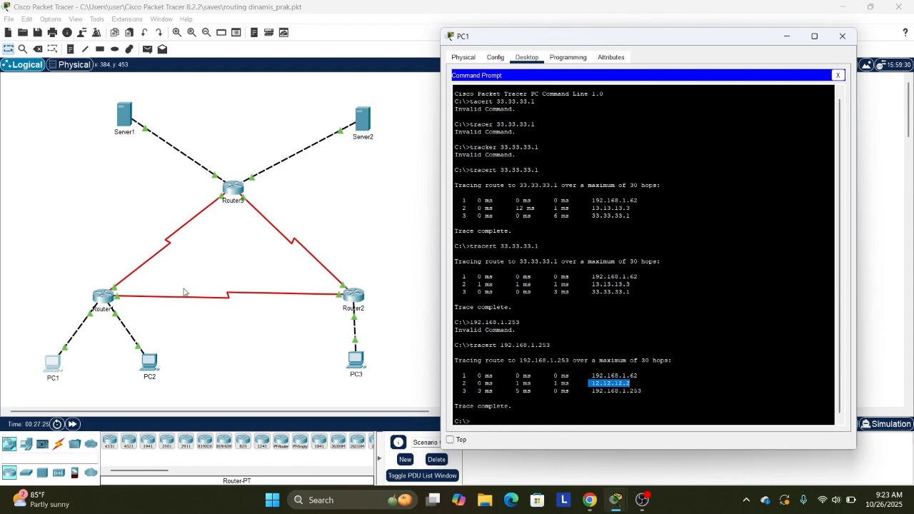
left_click(842, 36)
- Run tracert 43.43.43.1 in PC3's Command Prompt, examine the hops beside the topology, and close PC3's window
left_click(355, 365)
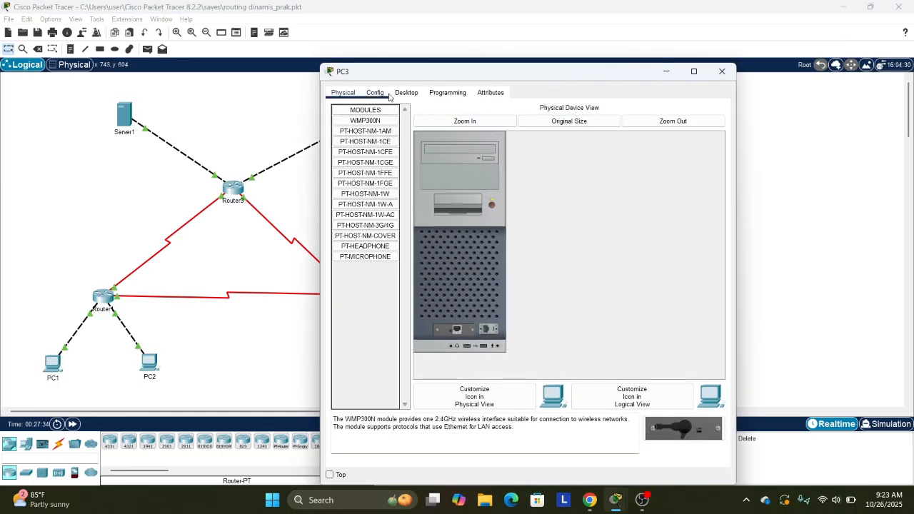
left_click(405, 93)
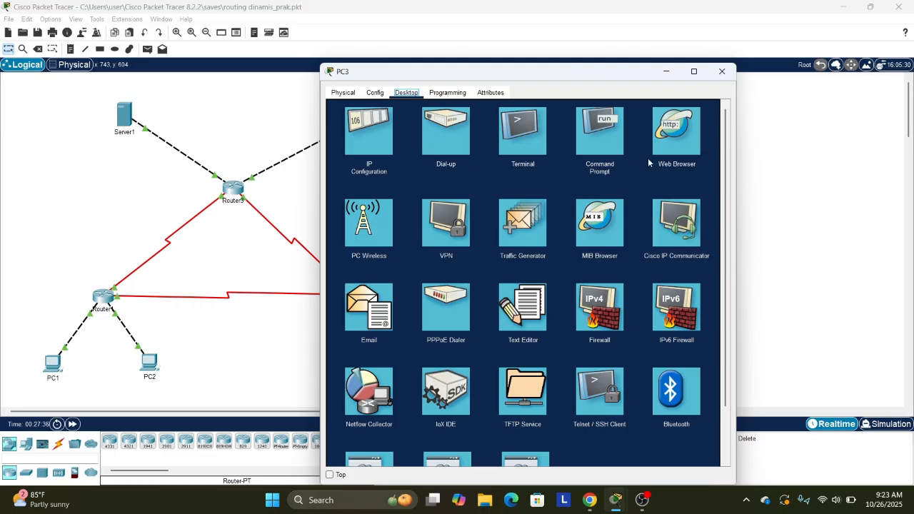
left_click(582, 159)
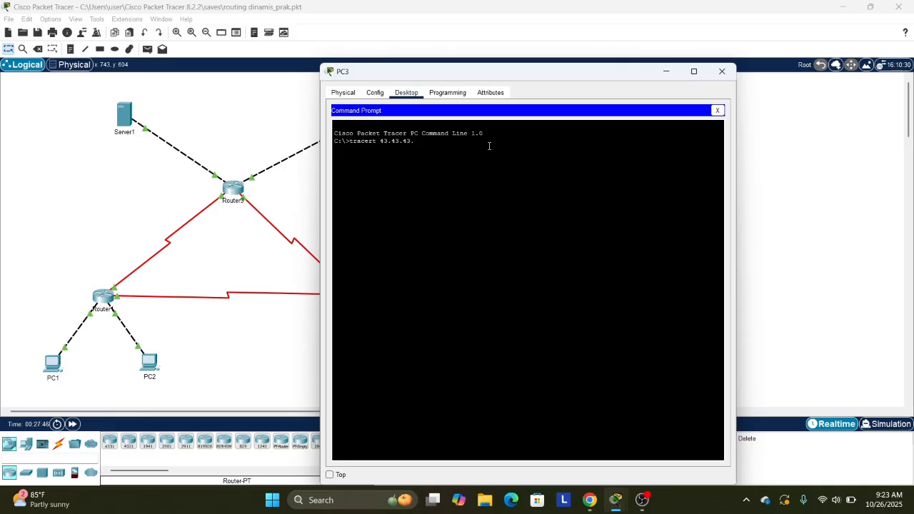
type("1")
key("Return")
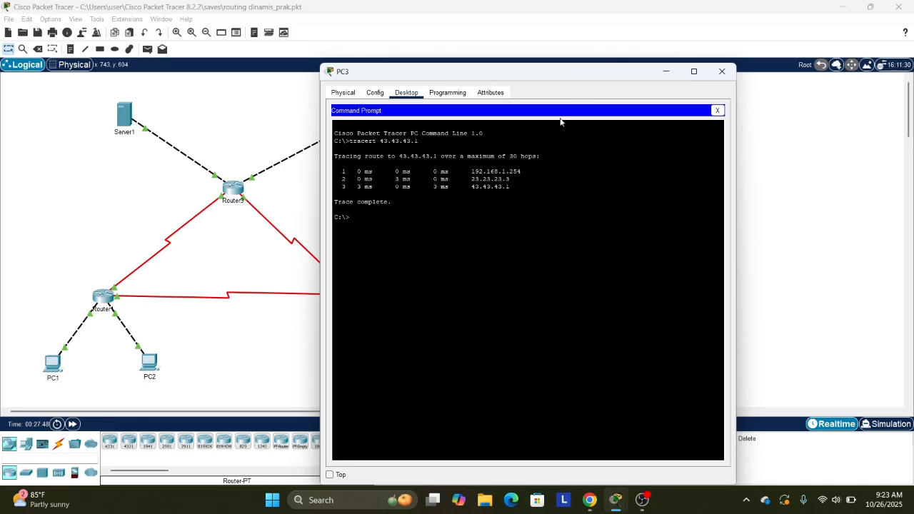
left_click_drag(572, 66, 692, 70)
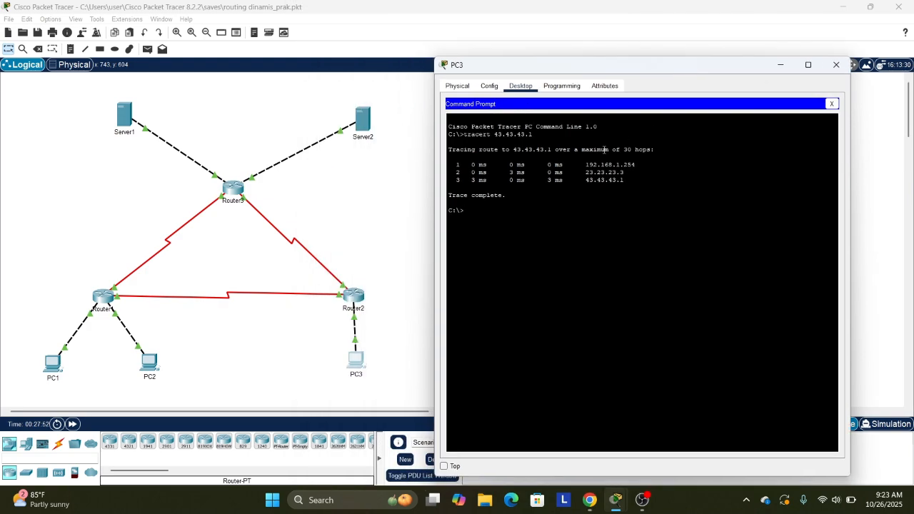
left_click_drag(585, 172, 628, 174)
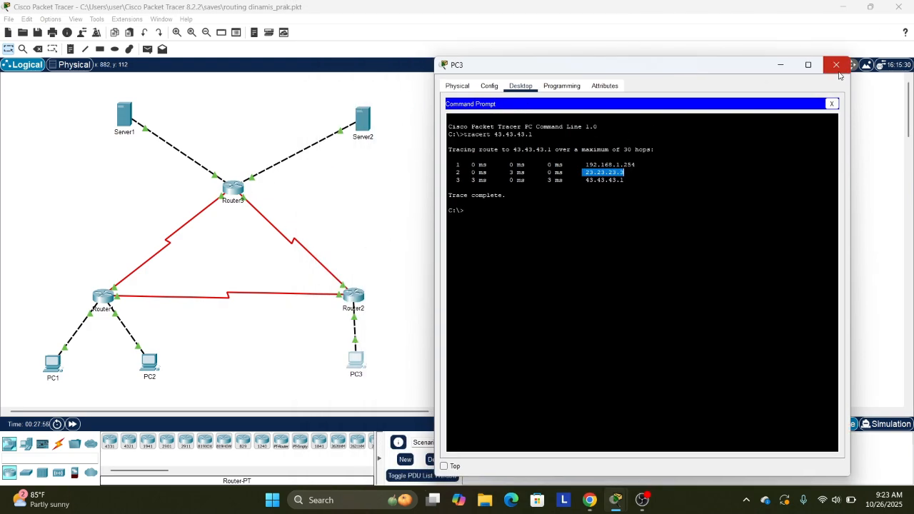
left_click(837, 66)
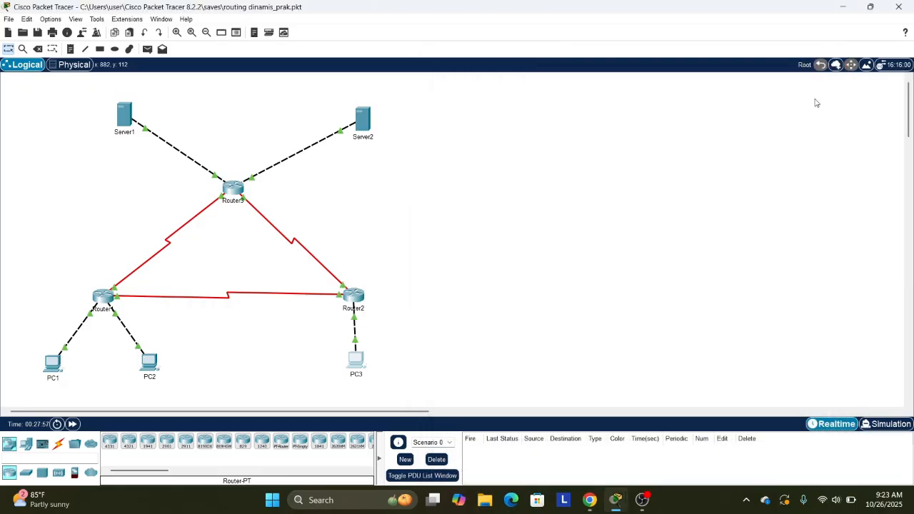
- Switch to the web article in Chrome and read point 9 on breaking the R1-R3 routing path
left_click(590, 500)
scroll(470, 372, "down", 14)
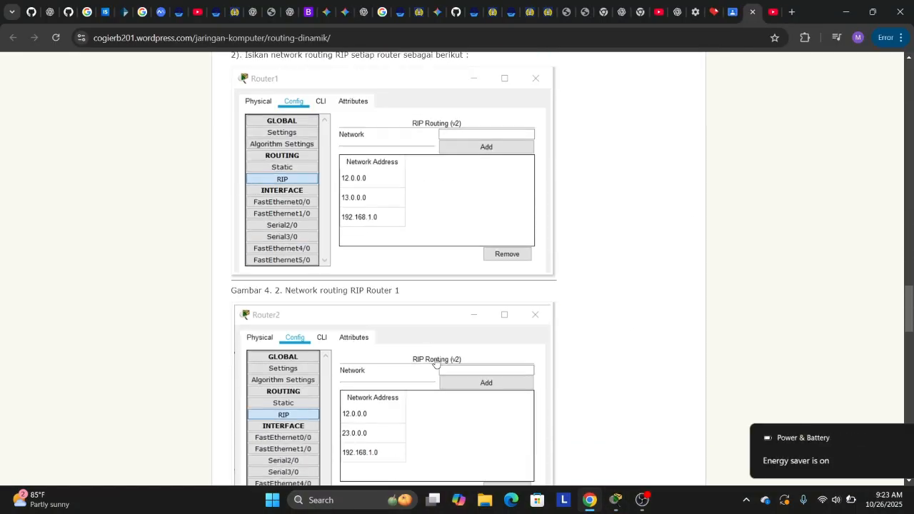
scroll(436, 363, "down", 20)
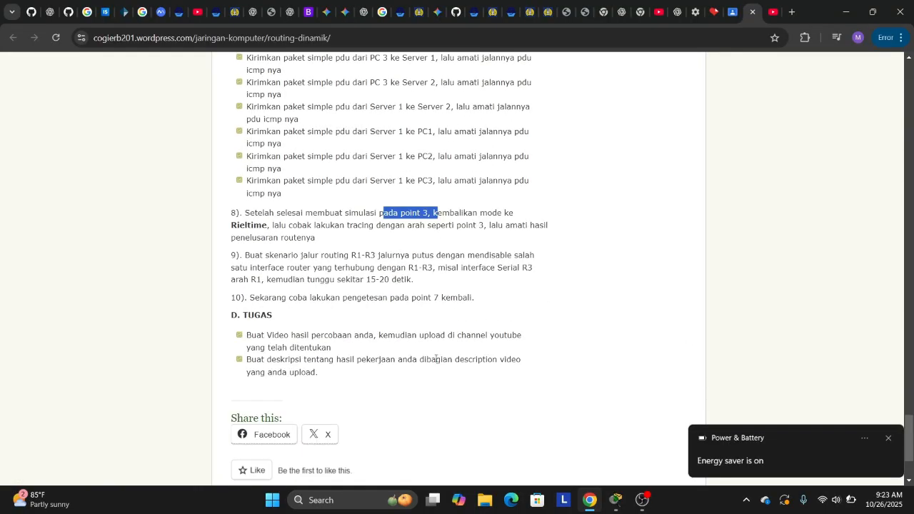
left_click(889, 438)
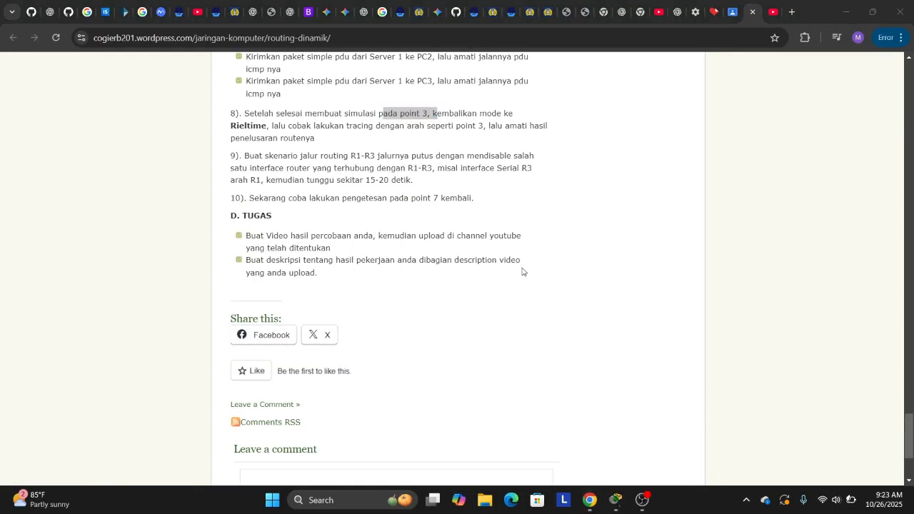
scroll(522, 272, "up", 1)
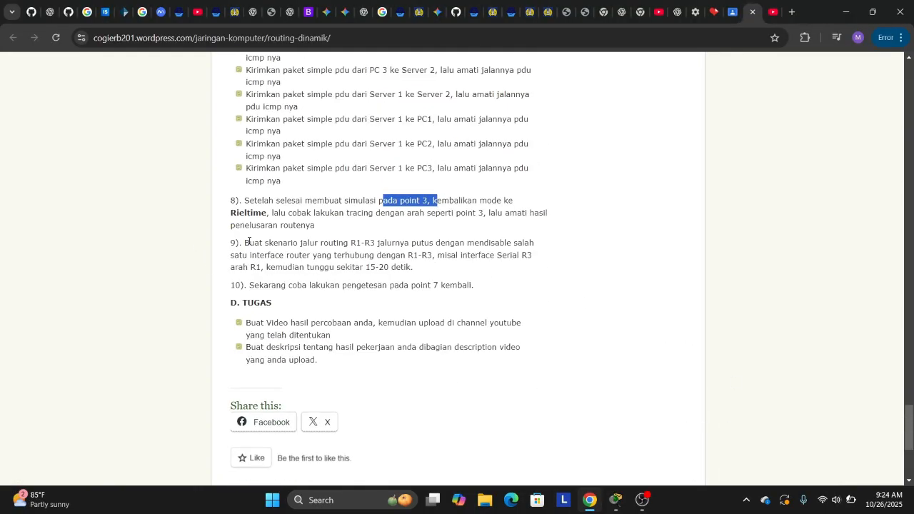
left_click_drag(248, 241, 535, 241)
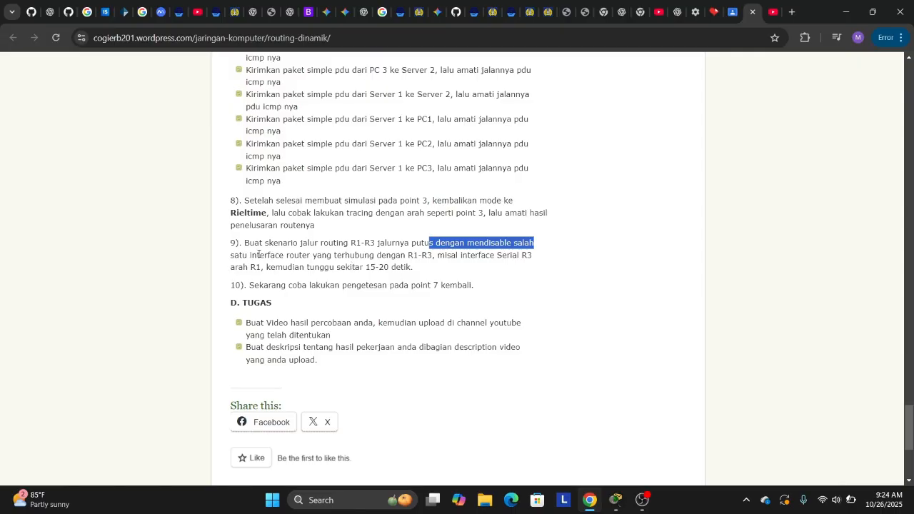
left_click_drag(289, 255, 538, 262)
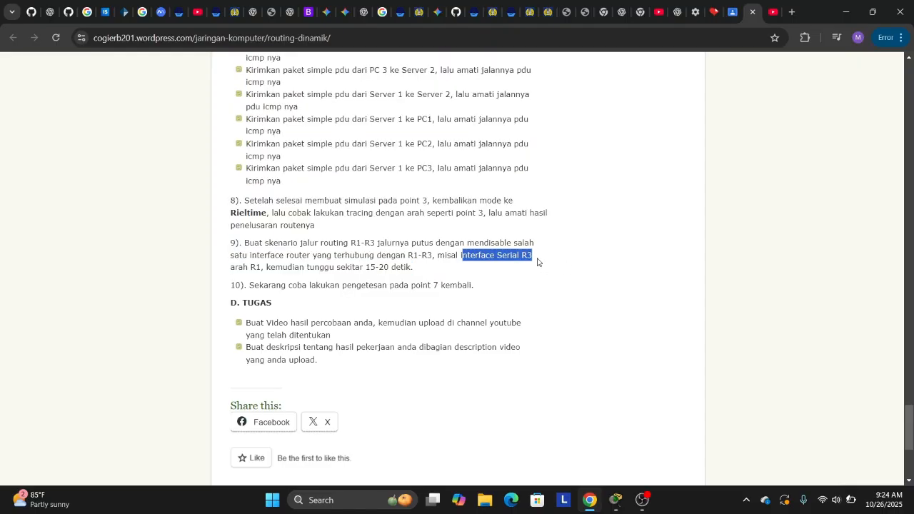
left_click_drag(266, 268, 412, 267)
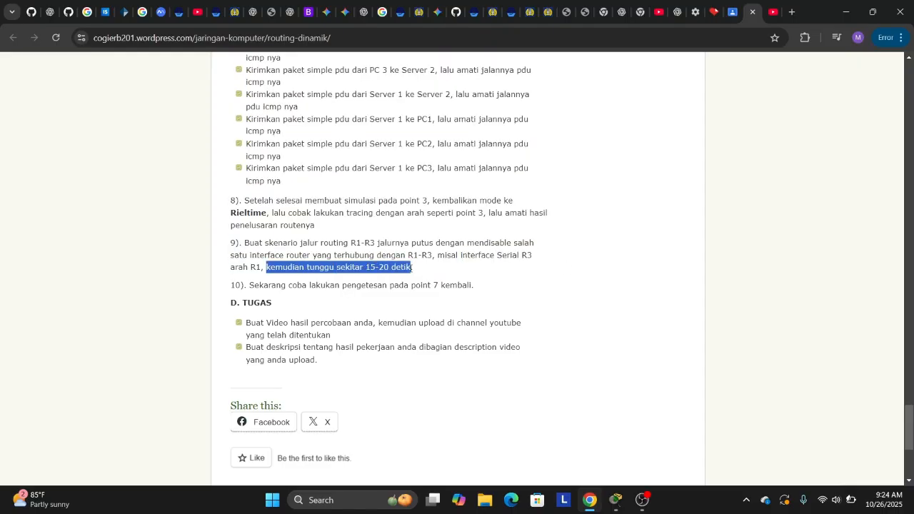
- Return to Packet Tracer and turn off the port status of Router3's Serial3/0 interface, which leads to Router1
left_click(615, 500)
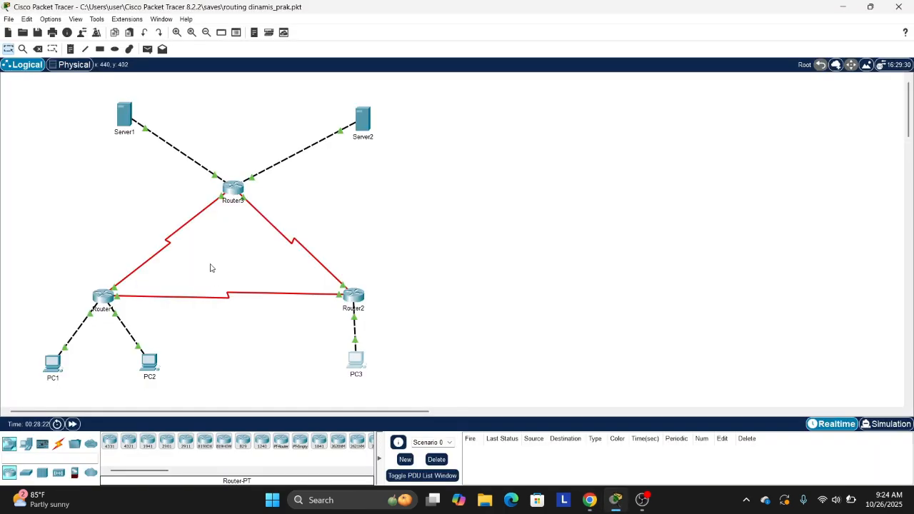
left_click(232, 189)
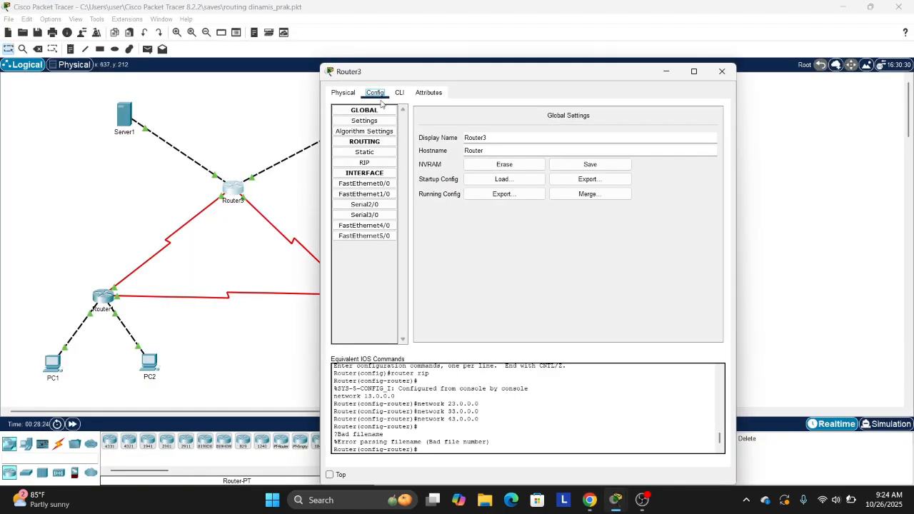
left_click(375, 217)
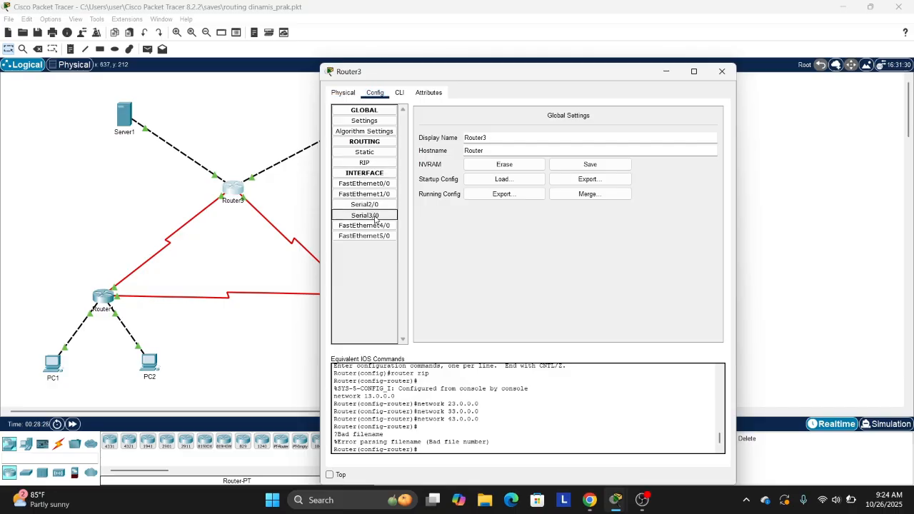
left_click(708, 127)
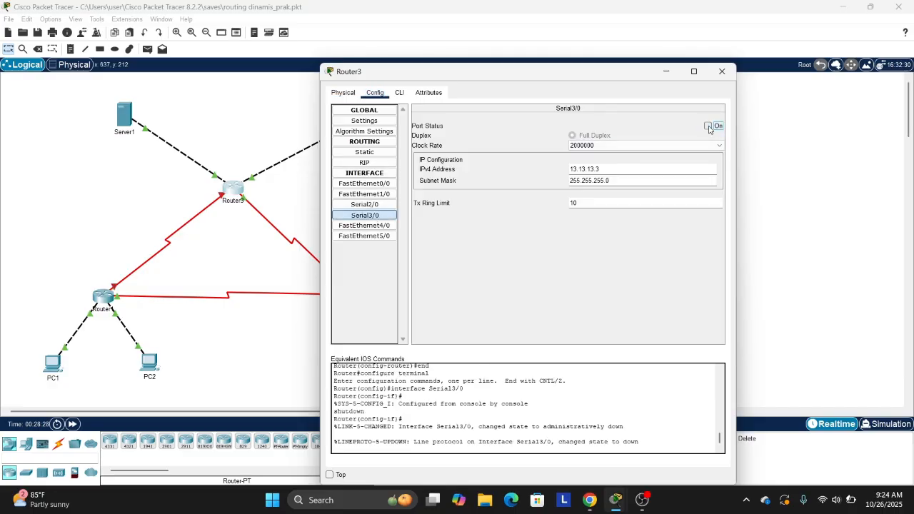
left_click(722, 71)
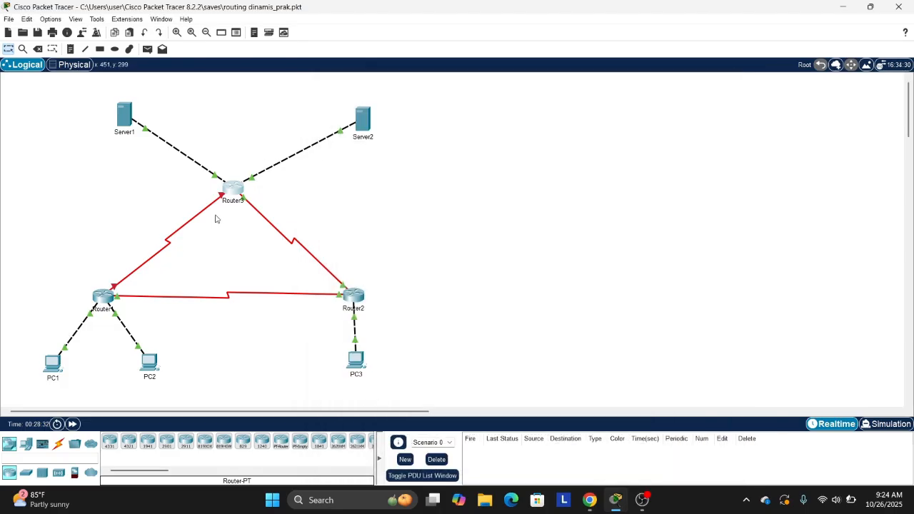
- Switch to the web article and review point 10 along with the simple PDU tests listed in point 7
left_click(590, 500)
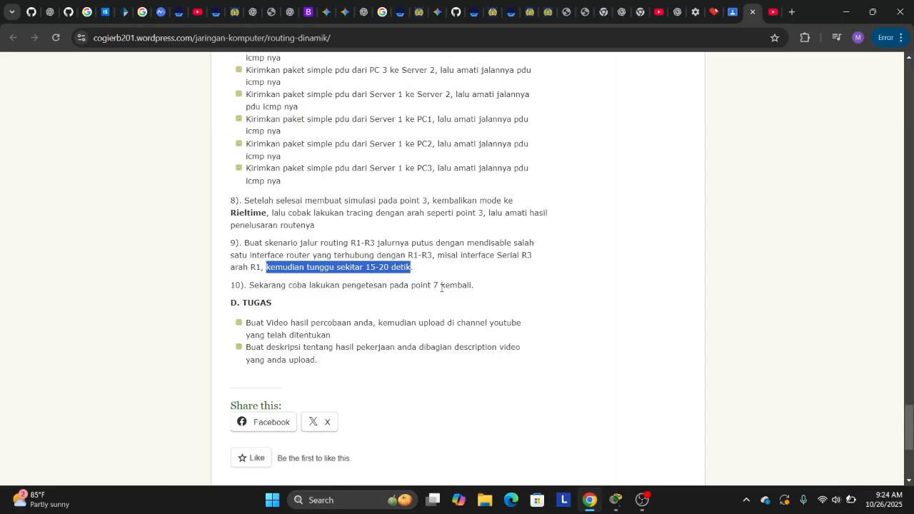
scroll(441, 288, "up", 3)
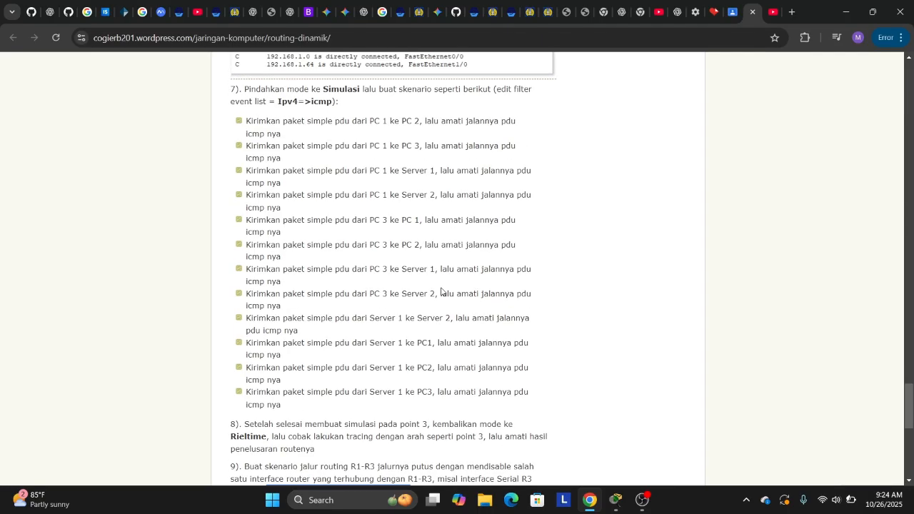
scroll(442, 289, "down", 1)
left_click_drag(245, 80, 383, 154)
left_click(616, 288)
scroll(614, 288, "down", 2)
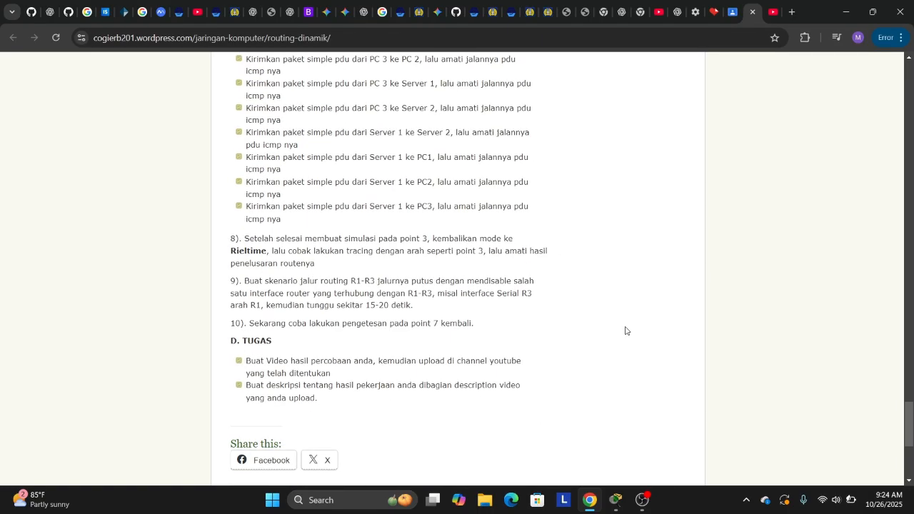
- Return to Packet Tracer, enter Simulation mode, and add a simple PDU from PC1 to Server1
left_click(616, 500)
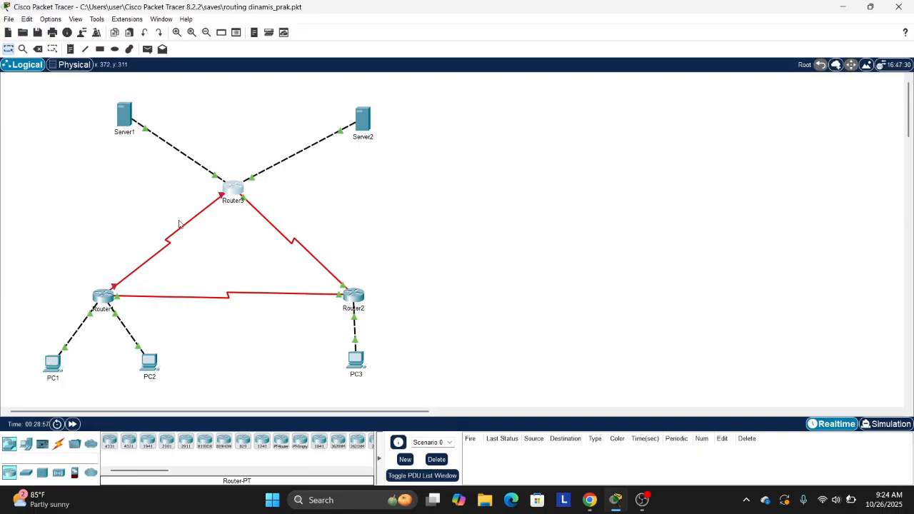
left_click(148, 49)
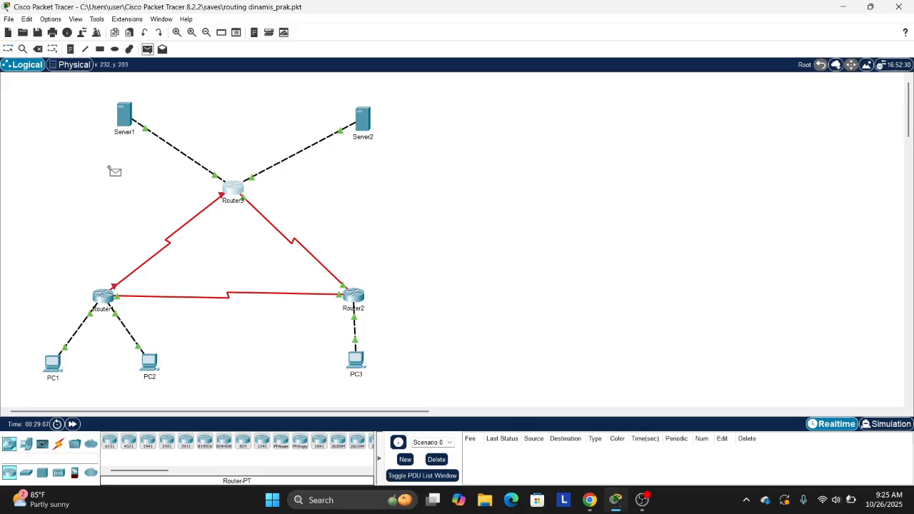
left_click(886, 424)
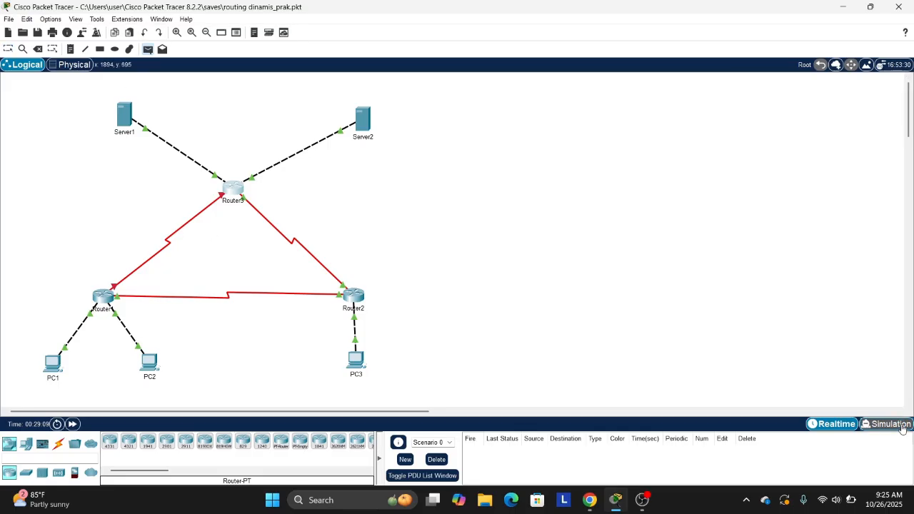
left_click(51, 362)
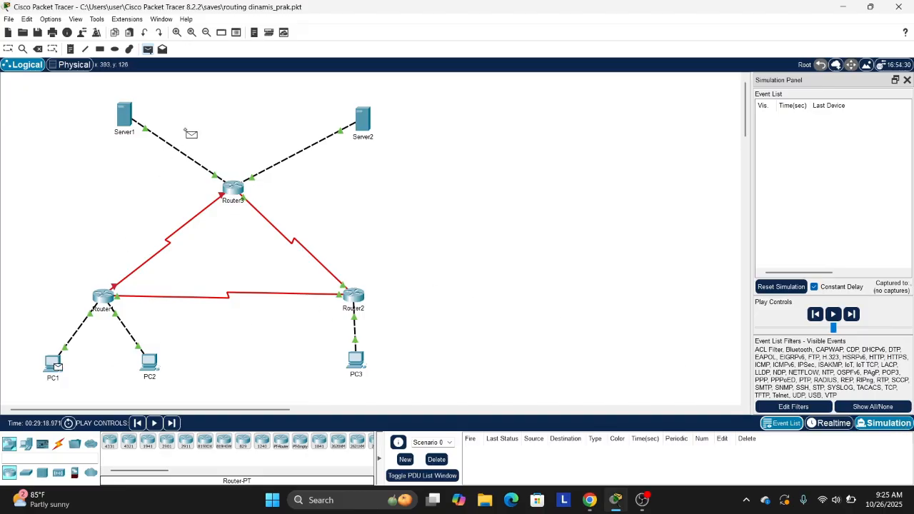
left_click(125, 116)
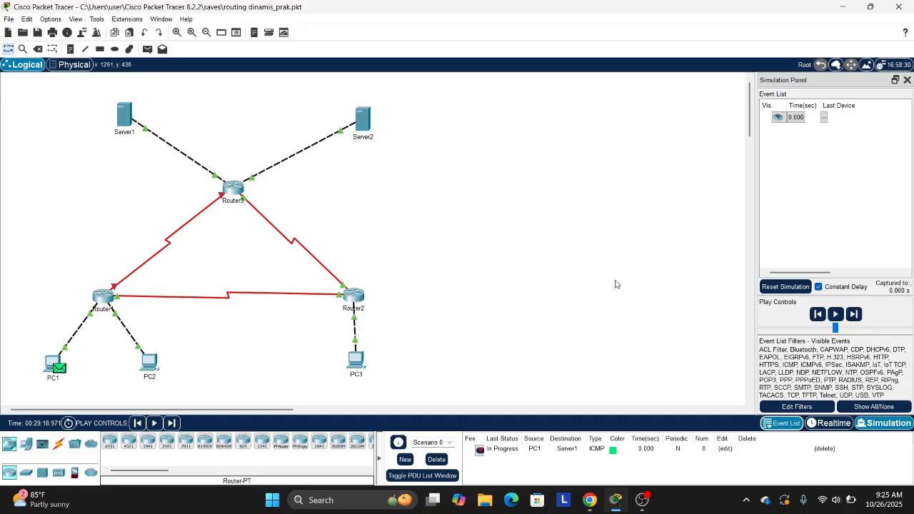
- Advance the simulation event by event to follow the ICMP packet from PC1 to Server1 and its reply back to PC1
left_click(855, 315)
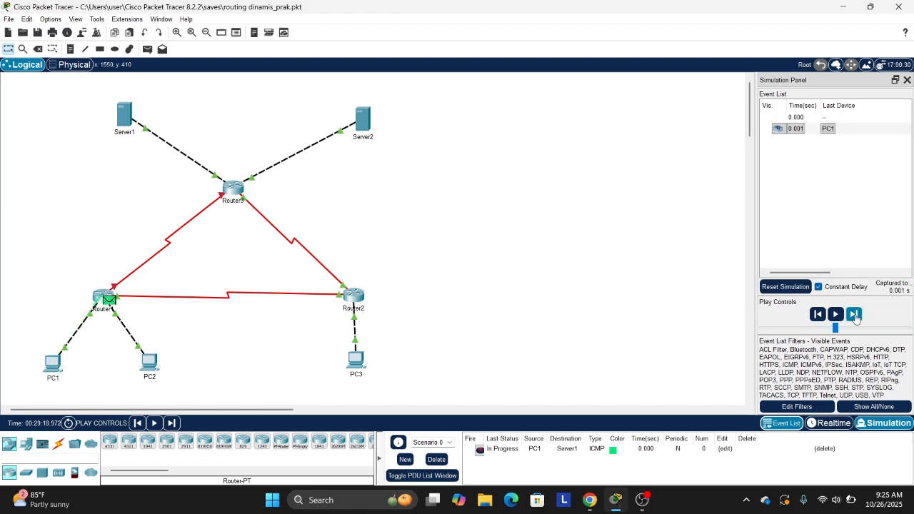
left_click(855, 315)
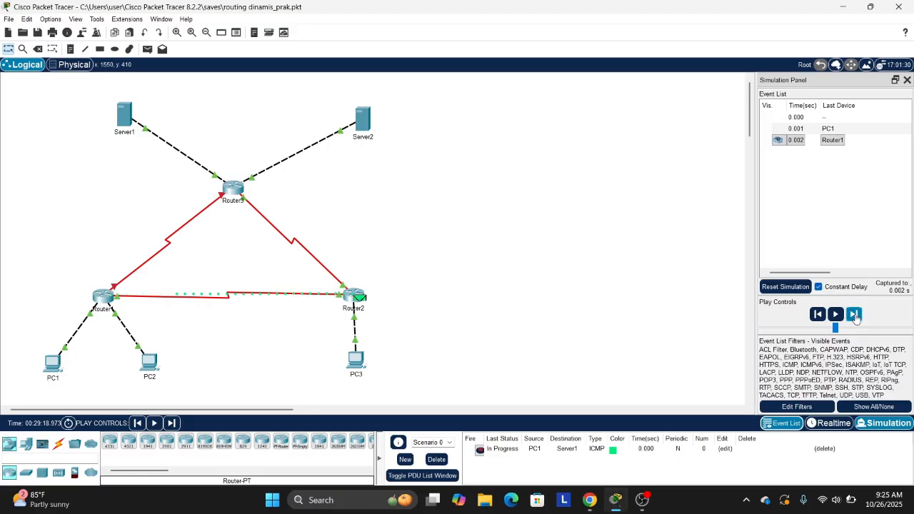
left_click(855, 315)
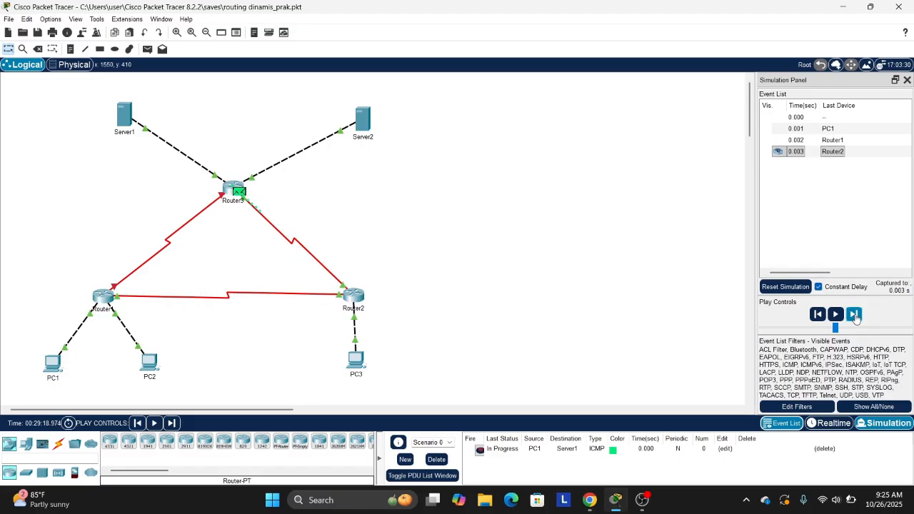
left_click(854, 315)
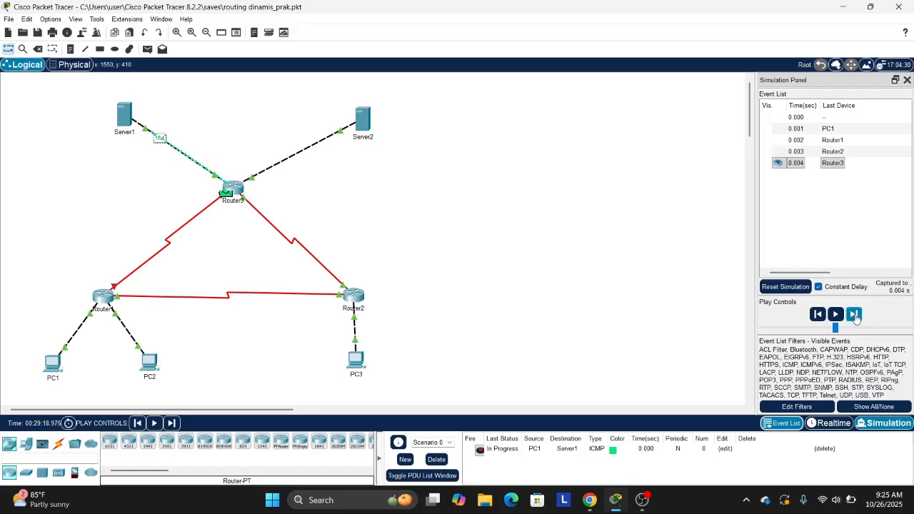
left_click(855, 315)
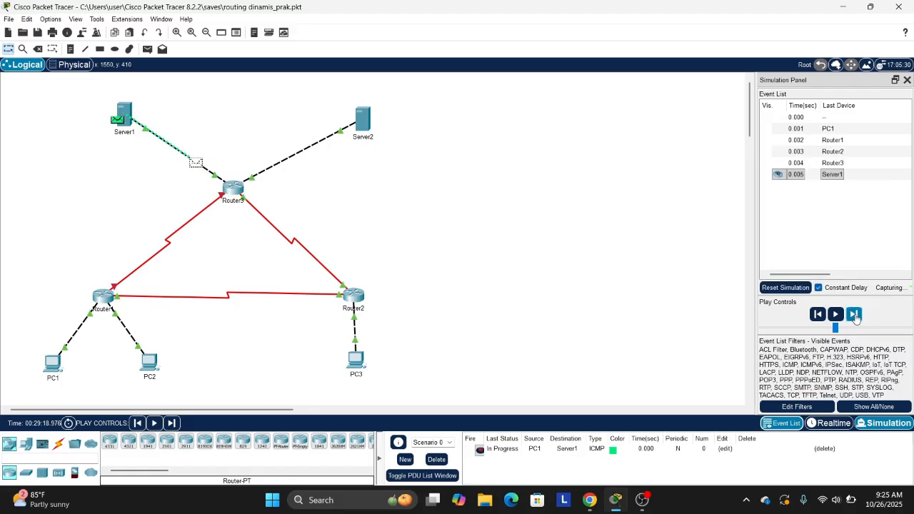
left_click(854, 315)
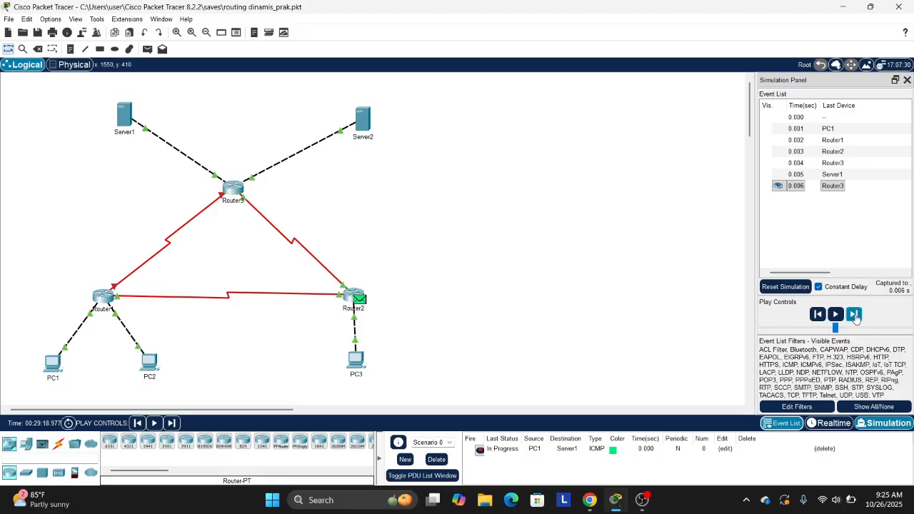
left_click(855, 315)
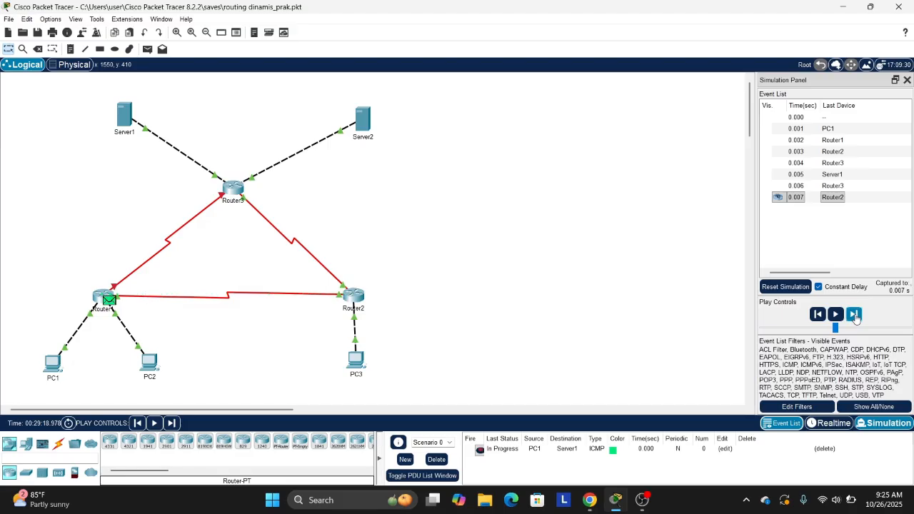
left_click(854, 315)
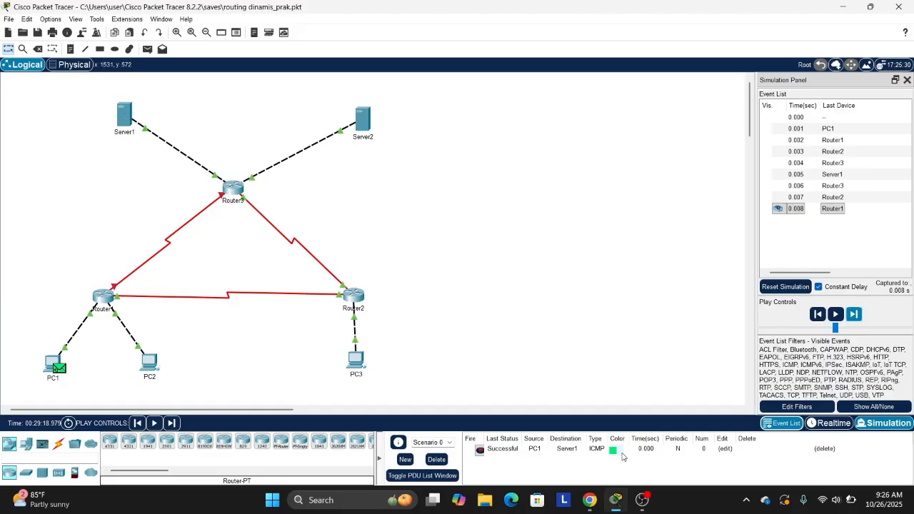
- Delete Scenario 0's PDU test to clear the PDU and event lists
left_click(439, 460)
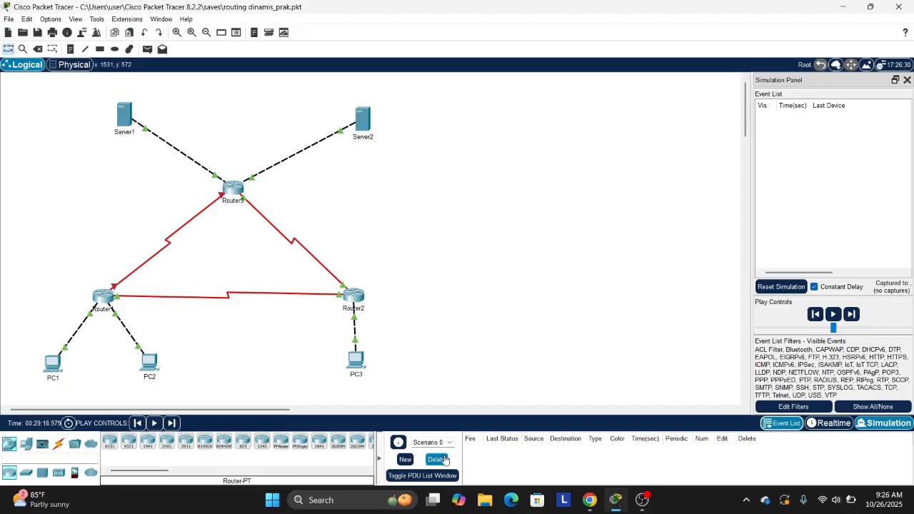
scroll(455, 334, "down", 4)
scroll(454, 335, "up", 3)
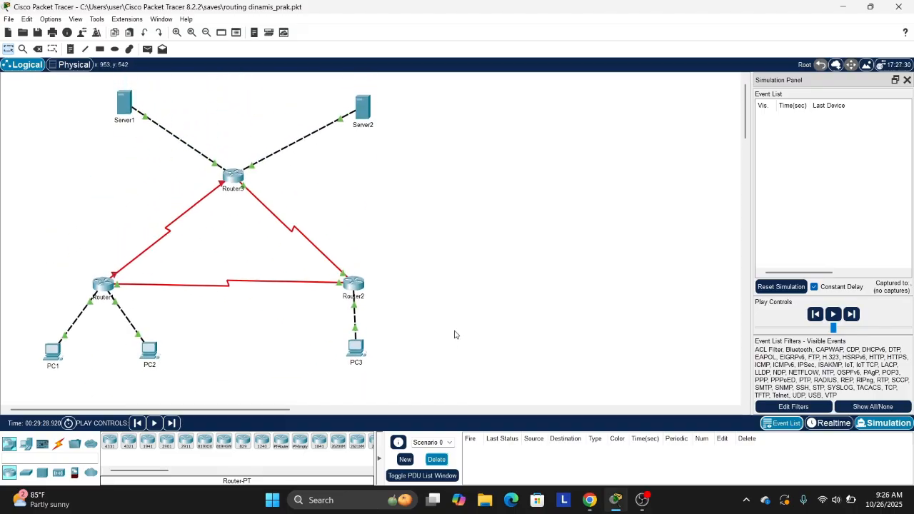